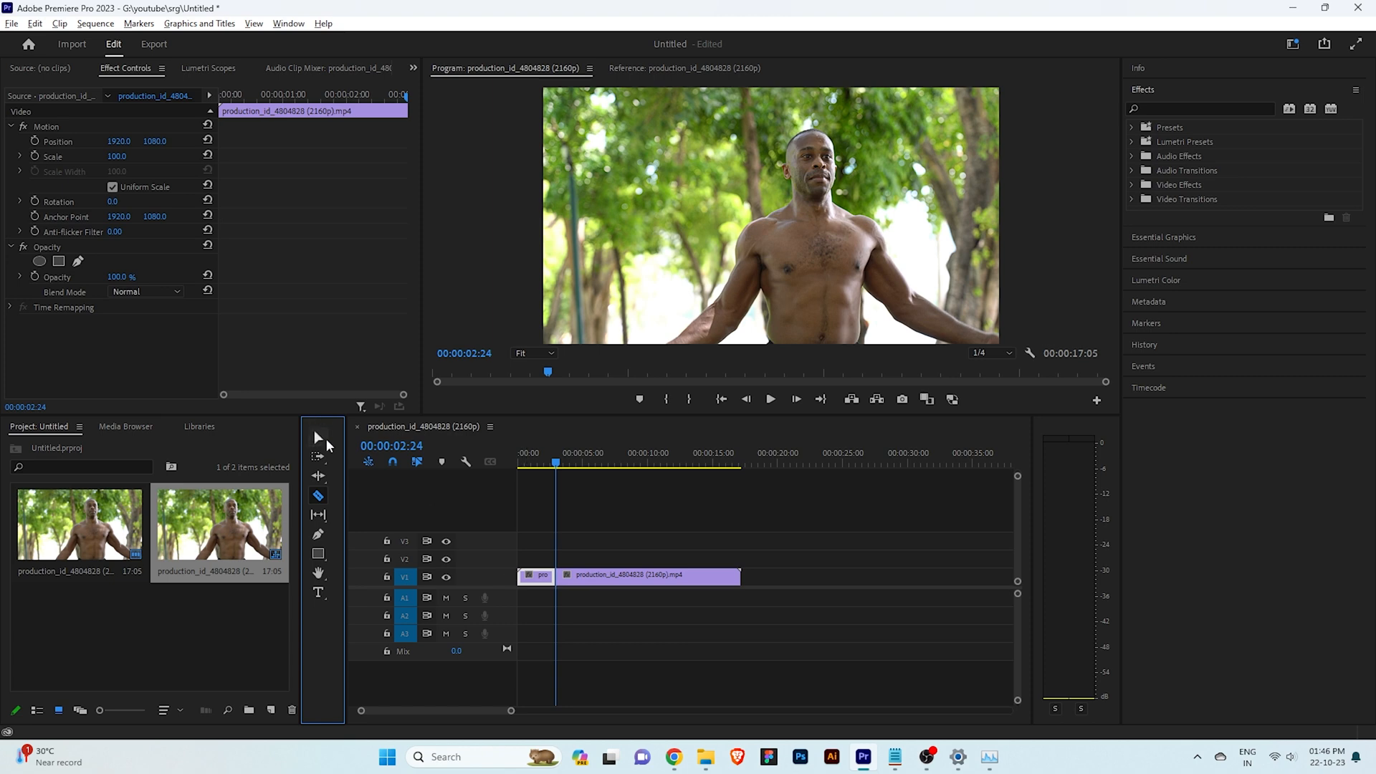
Add a frame hold at 00:00:02:24 to the second part of the clip on track V1
left_click(625, 582)
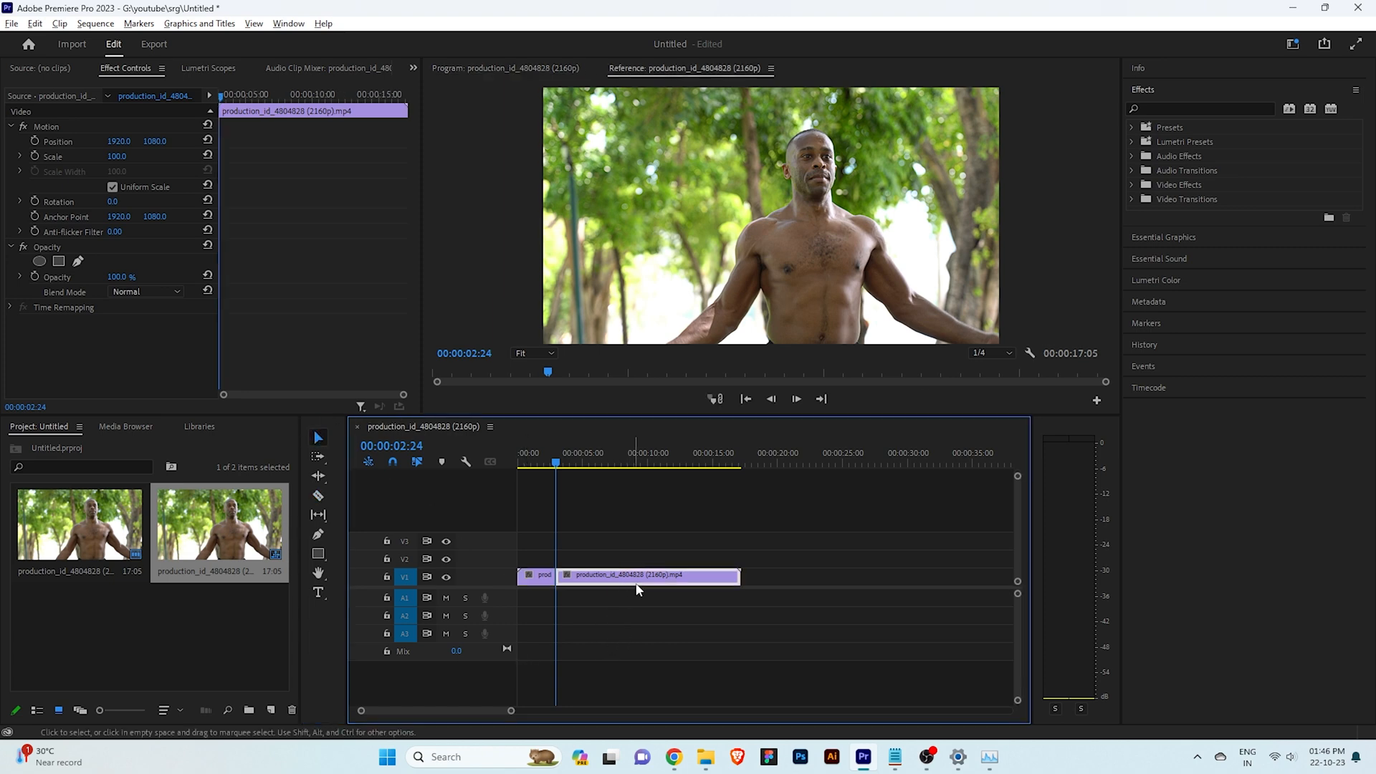
right_click(644, 577)
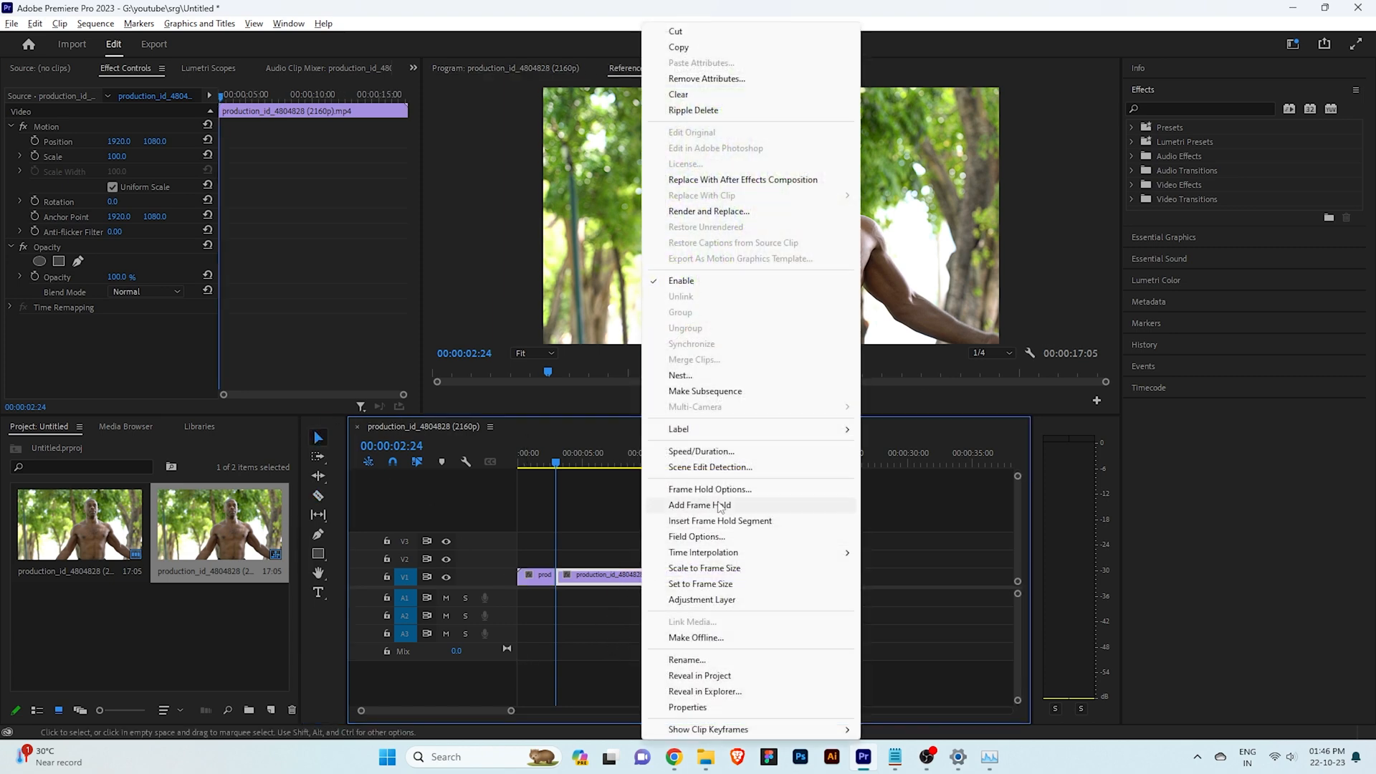
left_click(720, 506)
Duplicate the held clip onto track V2 directly above the original
left_click_drag(653, 586, 653, 566)
left_click(644, 604)
right_click(678, 559)
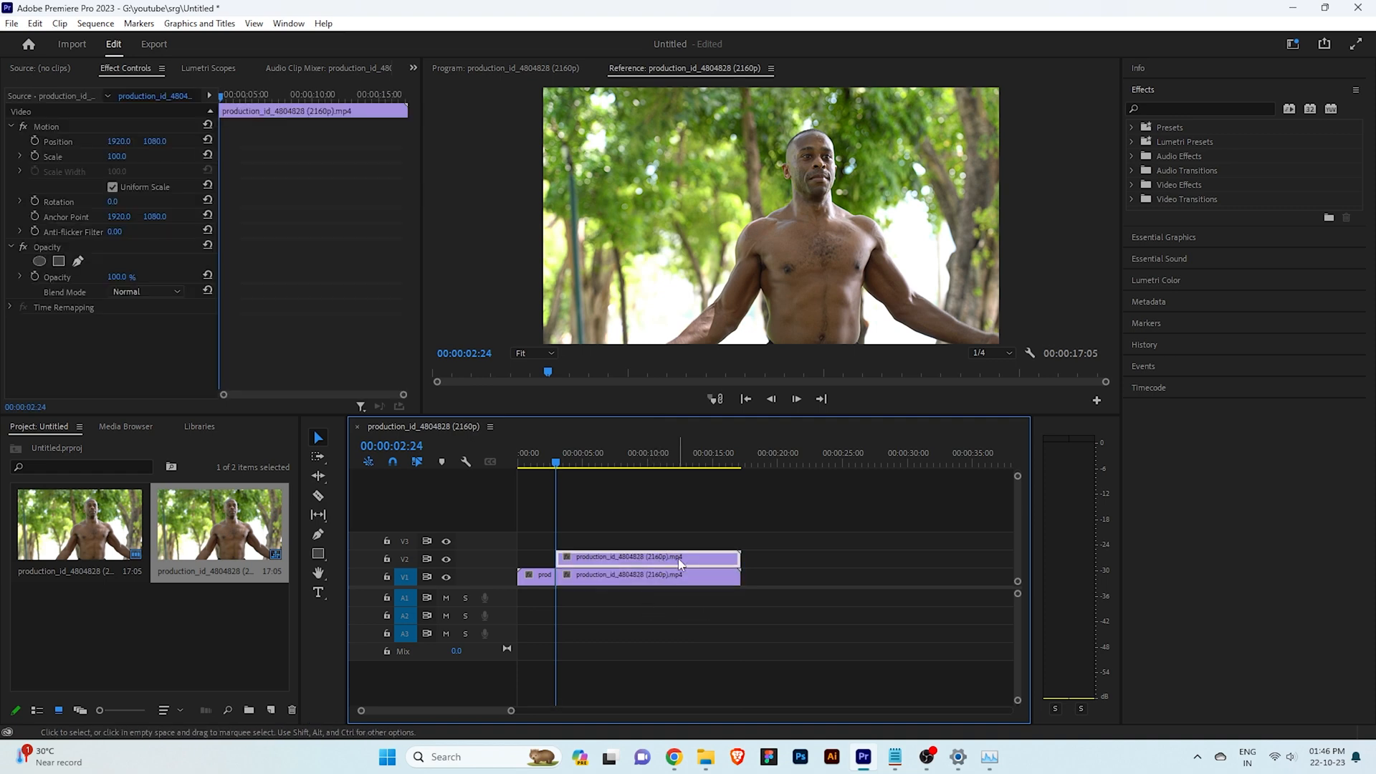
left_click(632, 598)
left_click(647, 555)
Bring up the Program monitor and export the frame at 00:00:02:24 as a PNG, imported into the project
left_click(288, 24)
mouse_move(344, 466)
left_click(516, 460)
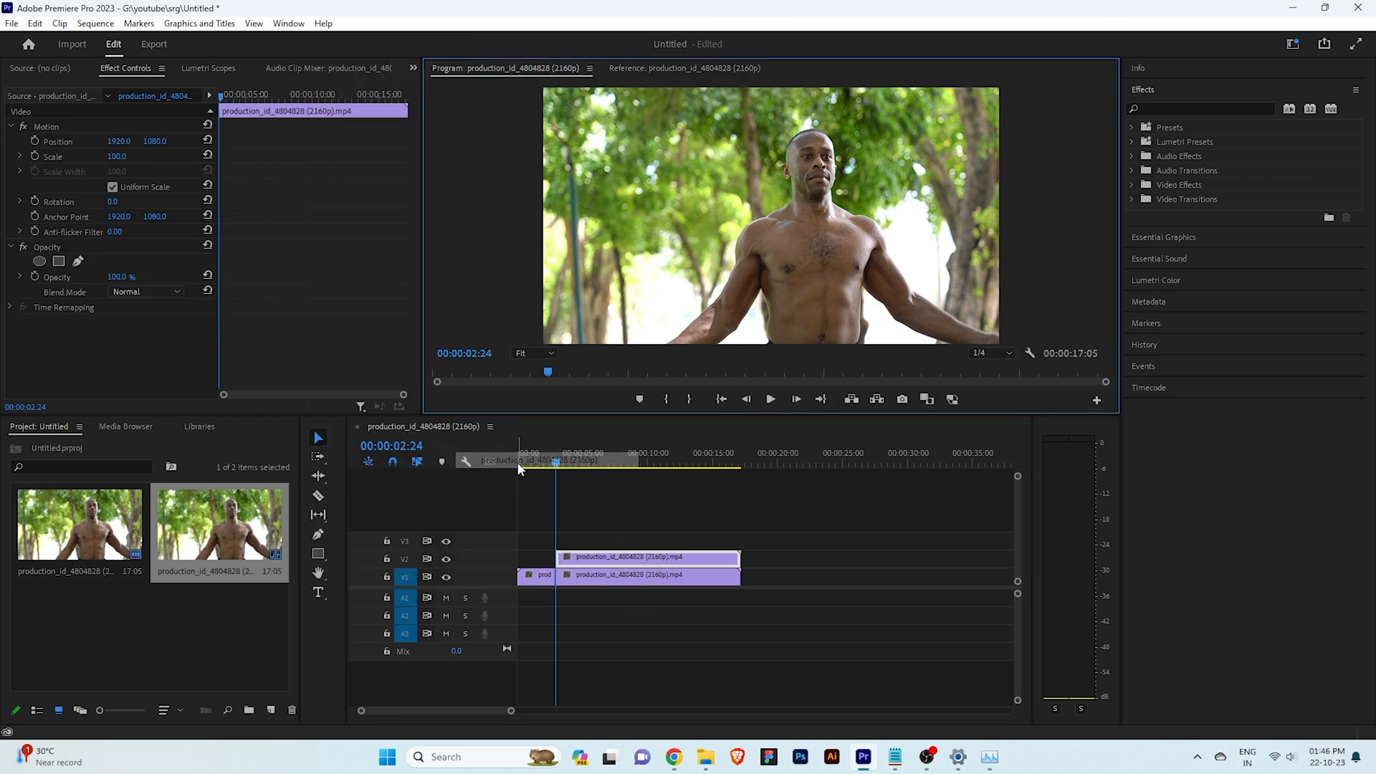
left_click(613, 553)
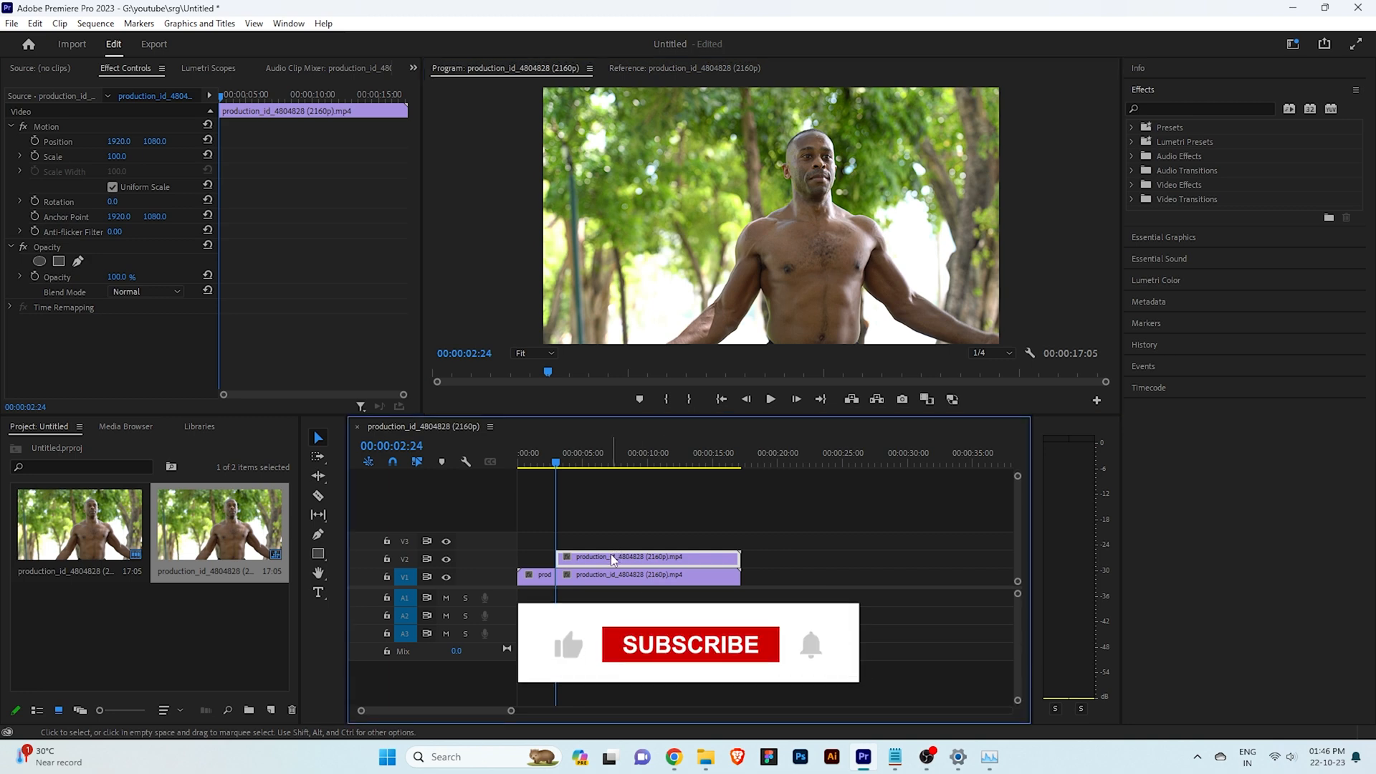
left_click(902, 399)
left_click(733, 427)
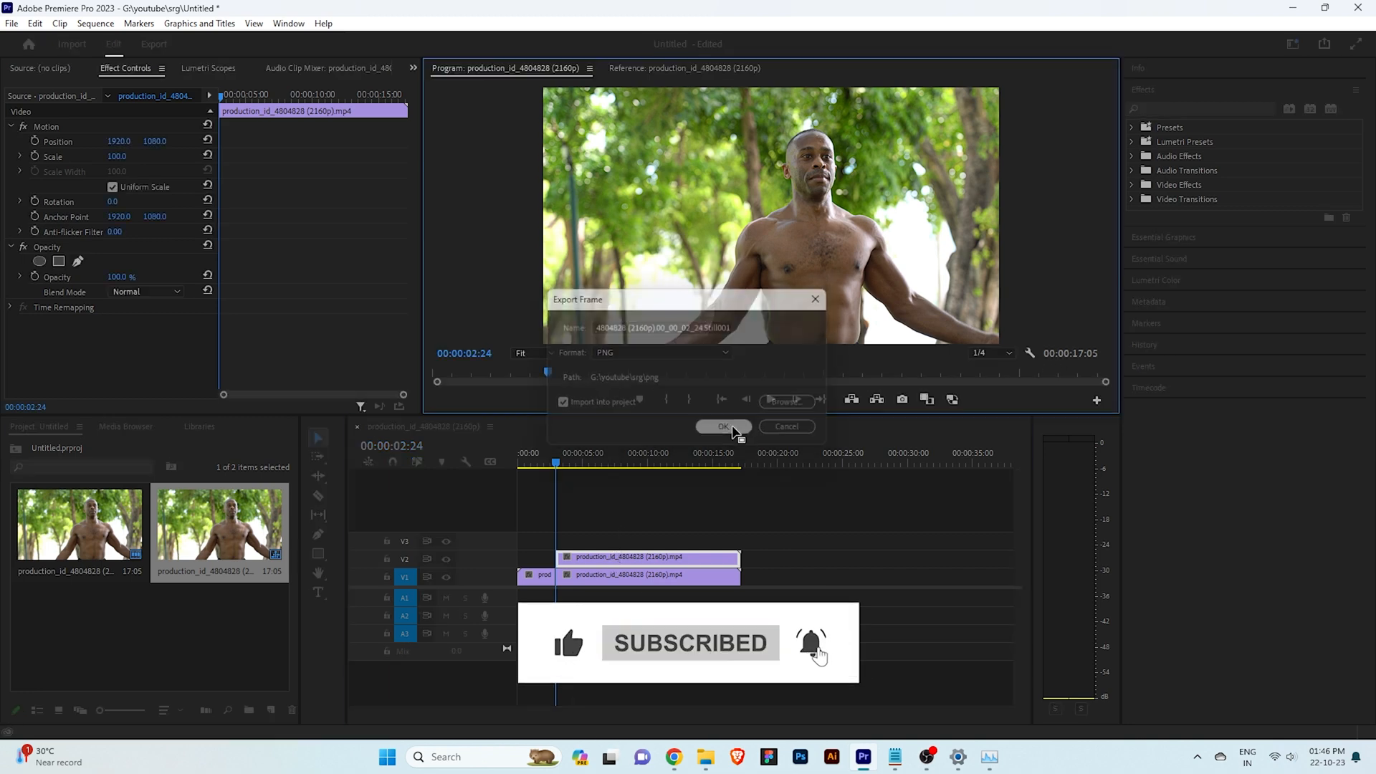
Put the exported still on track V3 in place of the V2 copy and open it in Adobe Photoshop
left_click_drag(244, 572, 740, 542)
key("Delete")
right_click(671, 539)
left_click(720, 148)
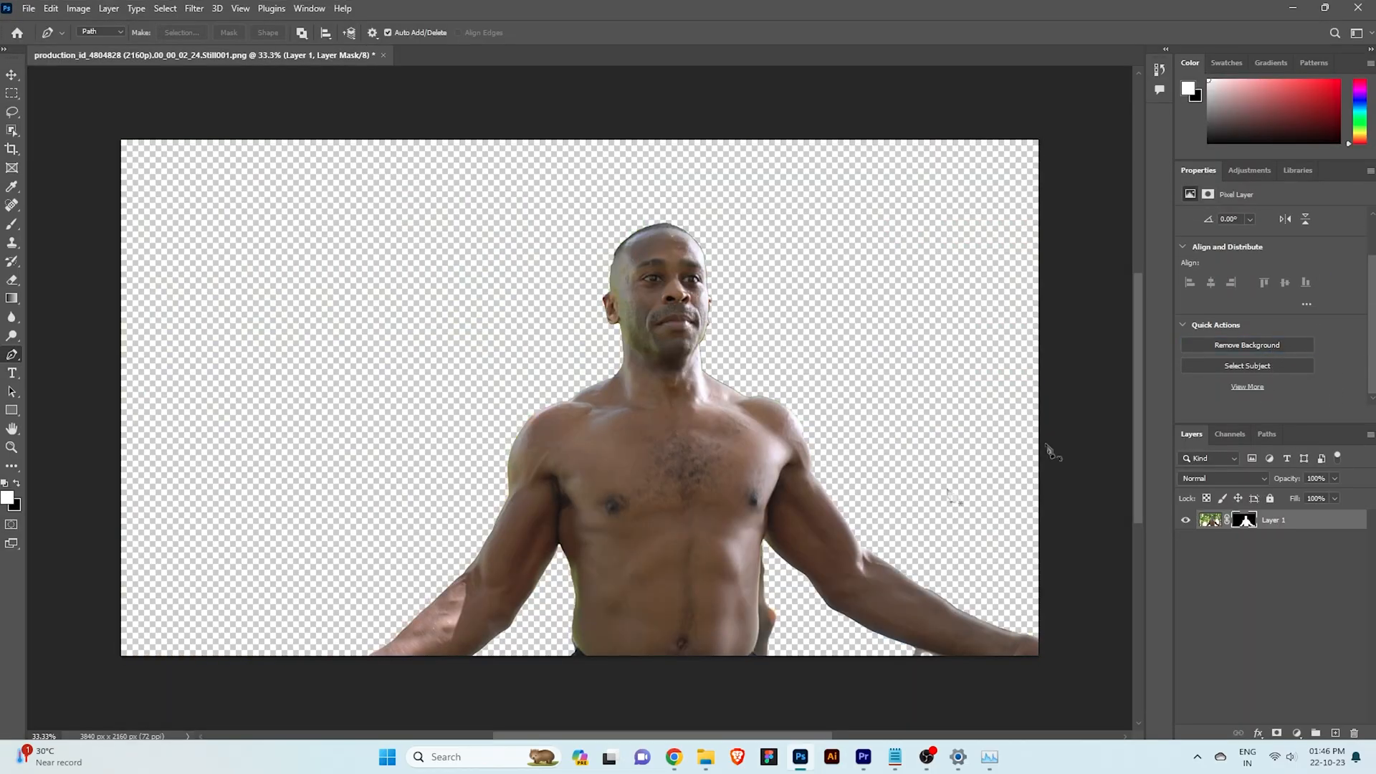
Outline the leftover background between the man's torso and his arm with a Pen path, convert it to a selection and delete it
key("ctrl+plus")
left_click_drag(727, 481, 671, 332)
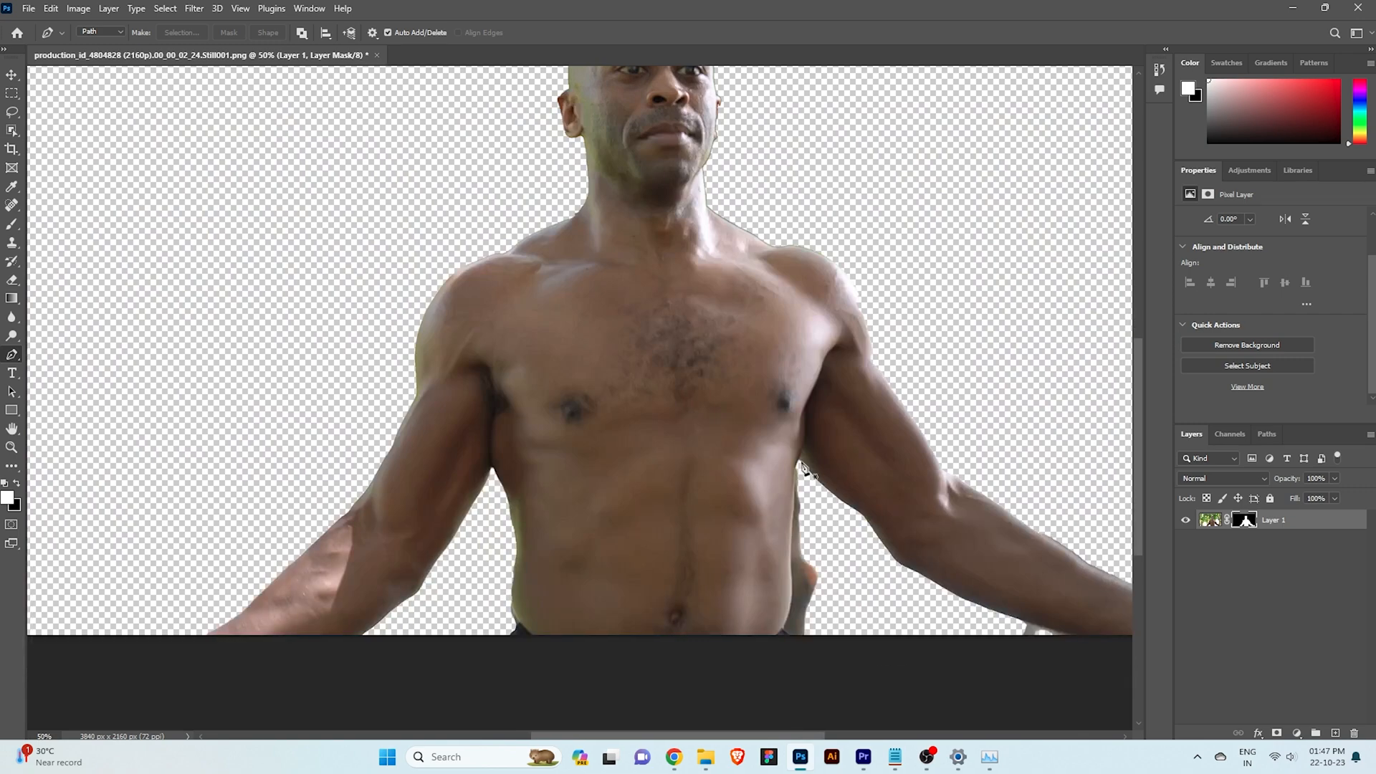
left_click(797, 462)
left_click_drag(789, 545, 788, 613)
left_click(790, 545, "alt")
left_click(783, 630)
left_click(796, 645)
left_click(839, 647)
left_click(844, 599)
left_click(797, 462)
key("ctrl+Return")
key("Delete")
View the whole cut-out image and save the edited still
key("ctrl+minus")
key("ctrl+minus")
left_click(29, 8)
left_click(32, 169)
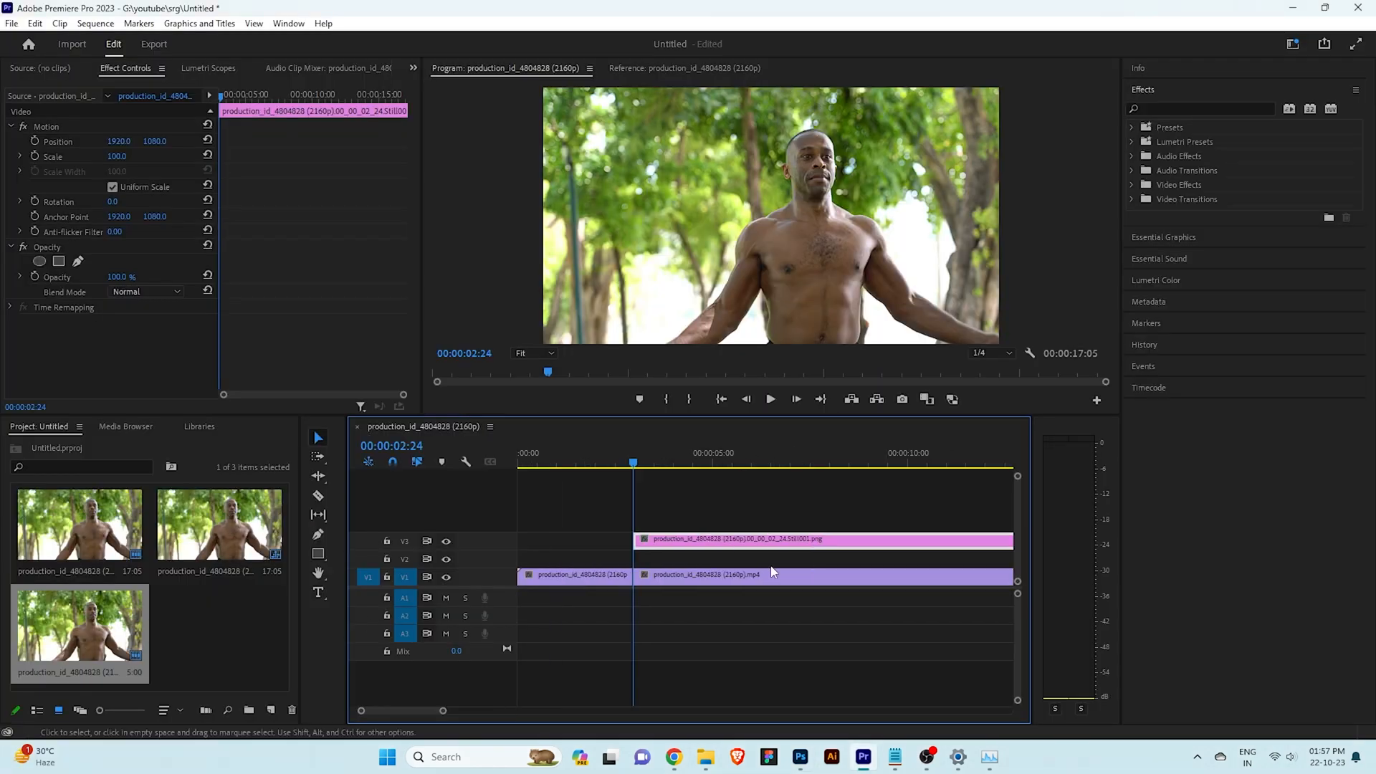
Back in Premiere Pro, place the cut-out still on track V3 at 00:00:02:24 and check its transparency by toggling V1's output
left_click_drag(63, 645, 698, 540)
left_click(446, 542)
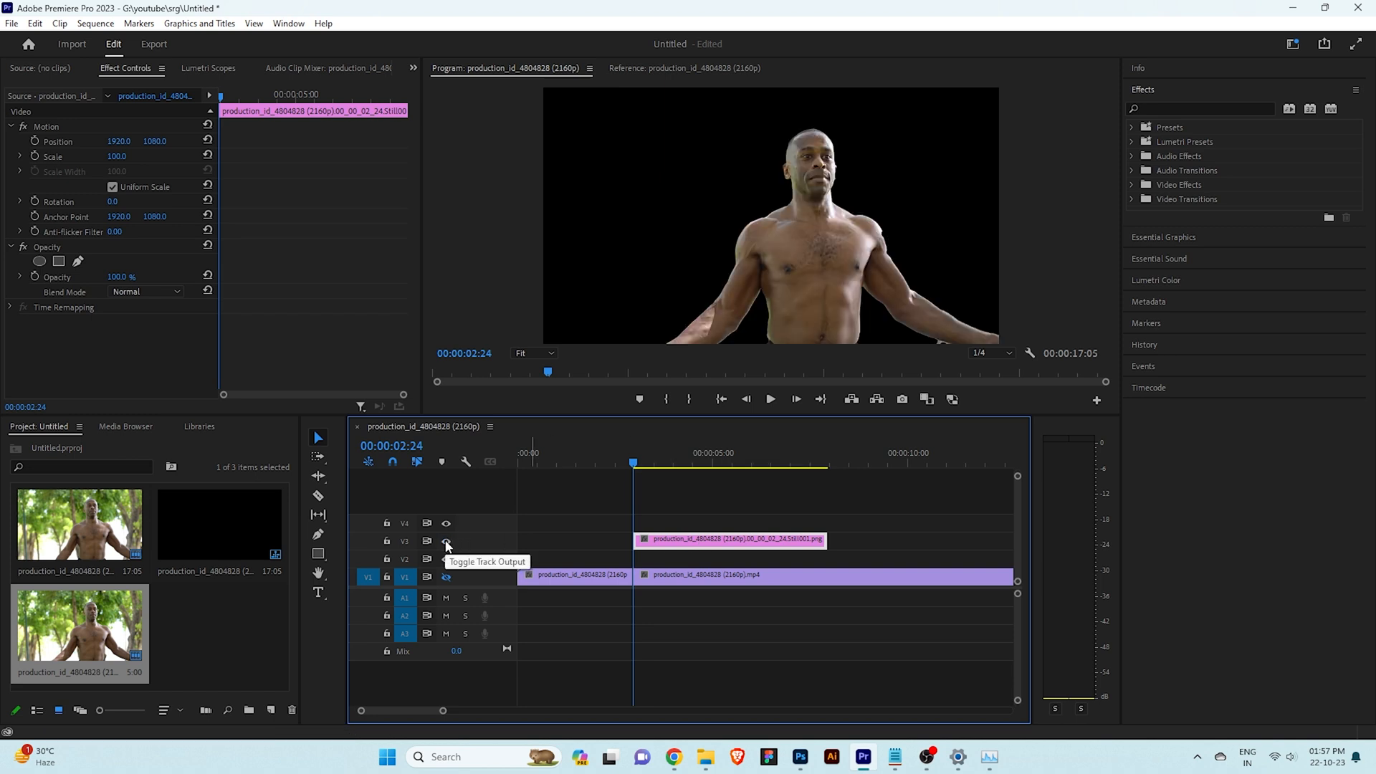
left_click(446, 578)
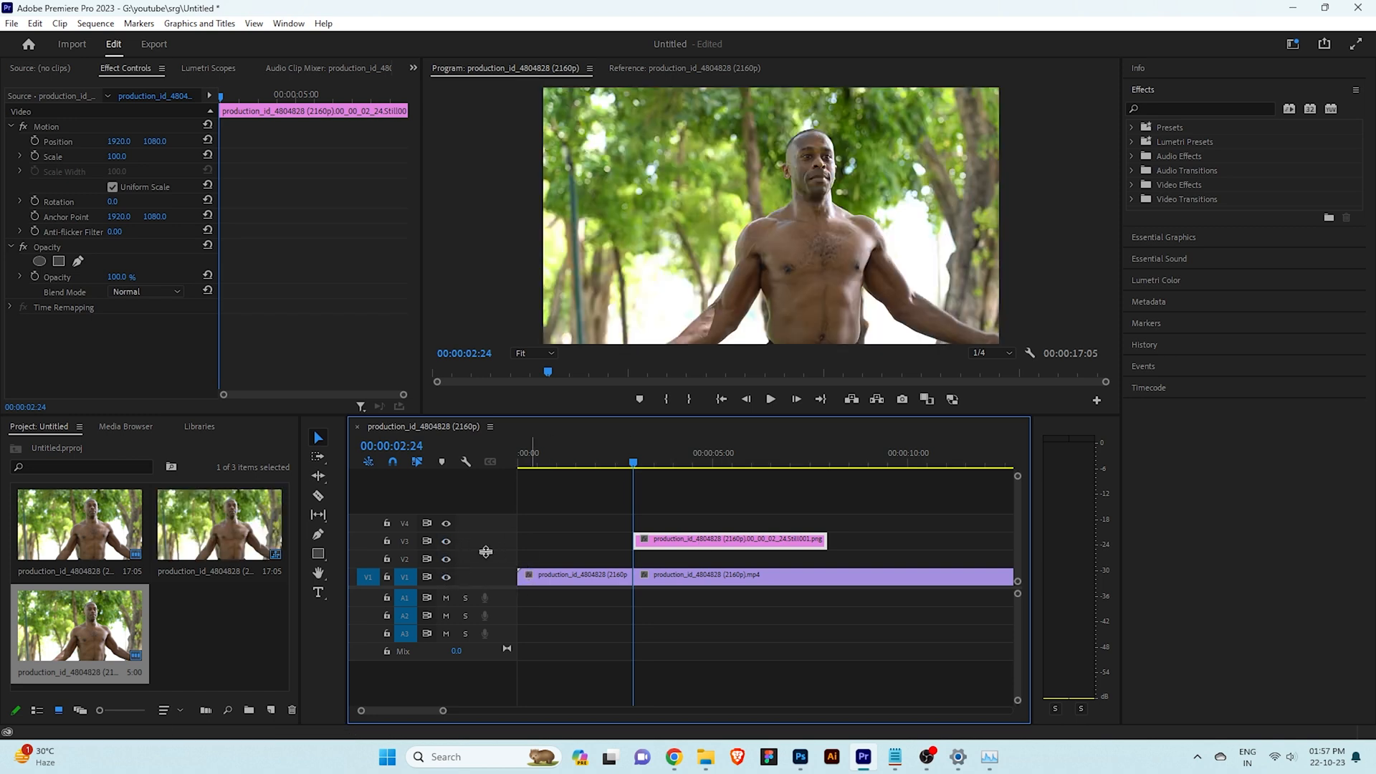
Keyframe the cut-out still from its start, animating scale from 100 to 108 and vertical position from 1080 to about 1077
key("space")
left_click_drag(650, 466, 634, 467)
left_click(220, 101)
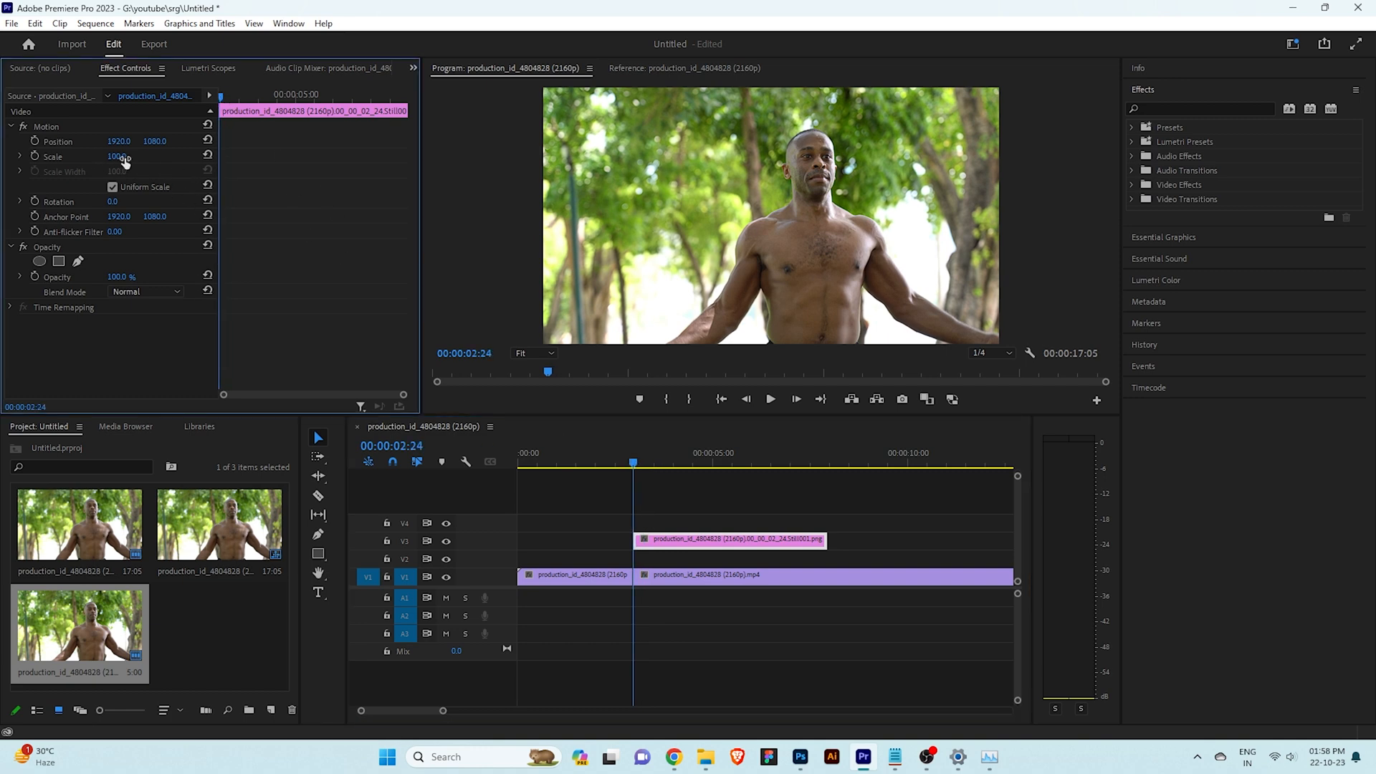
left_click(35, 155)
left_click(34, 141)
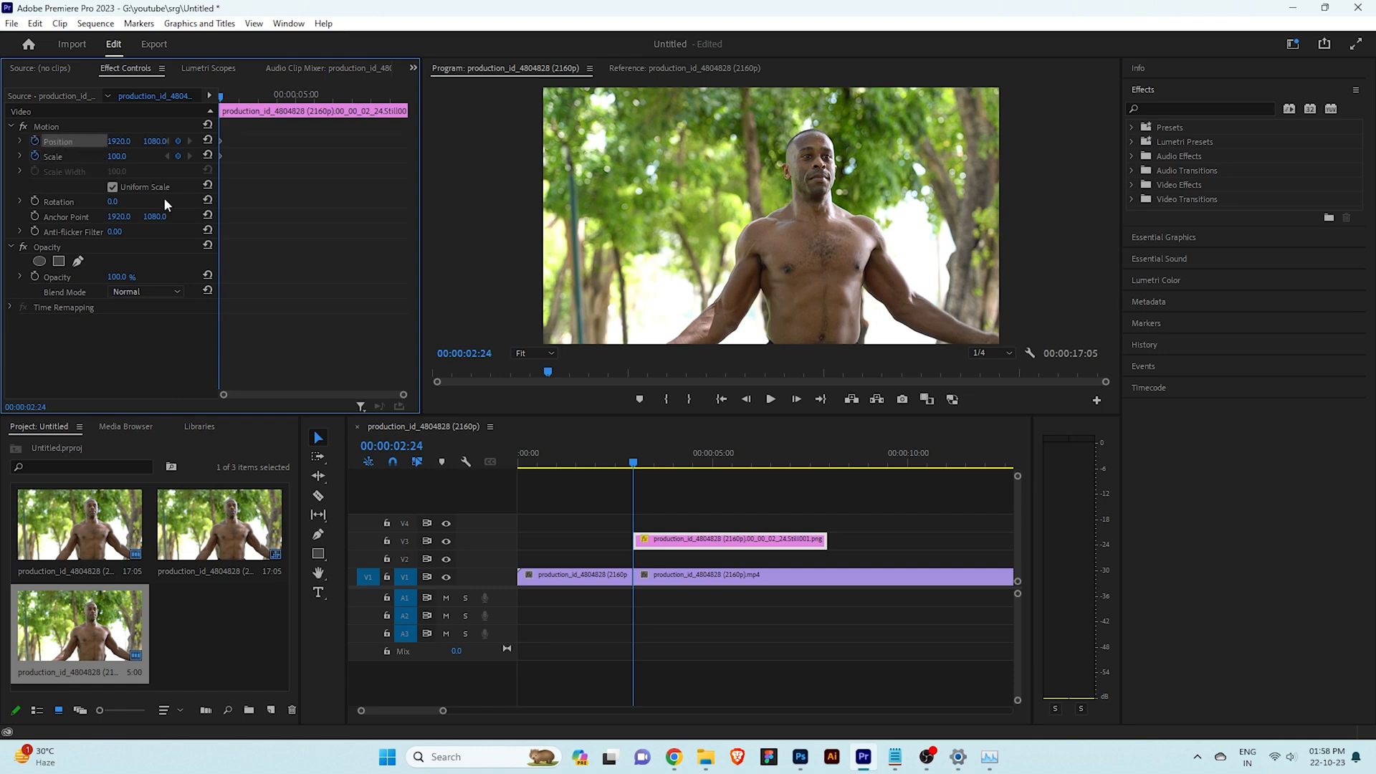
left_click_drag(149, 146, 118, 157)
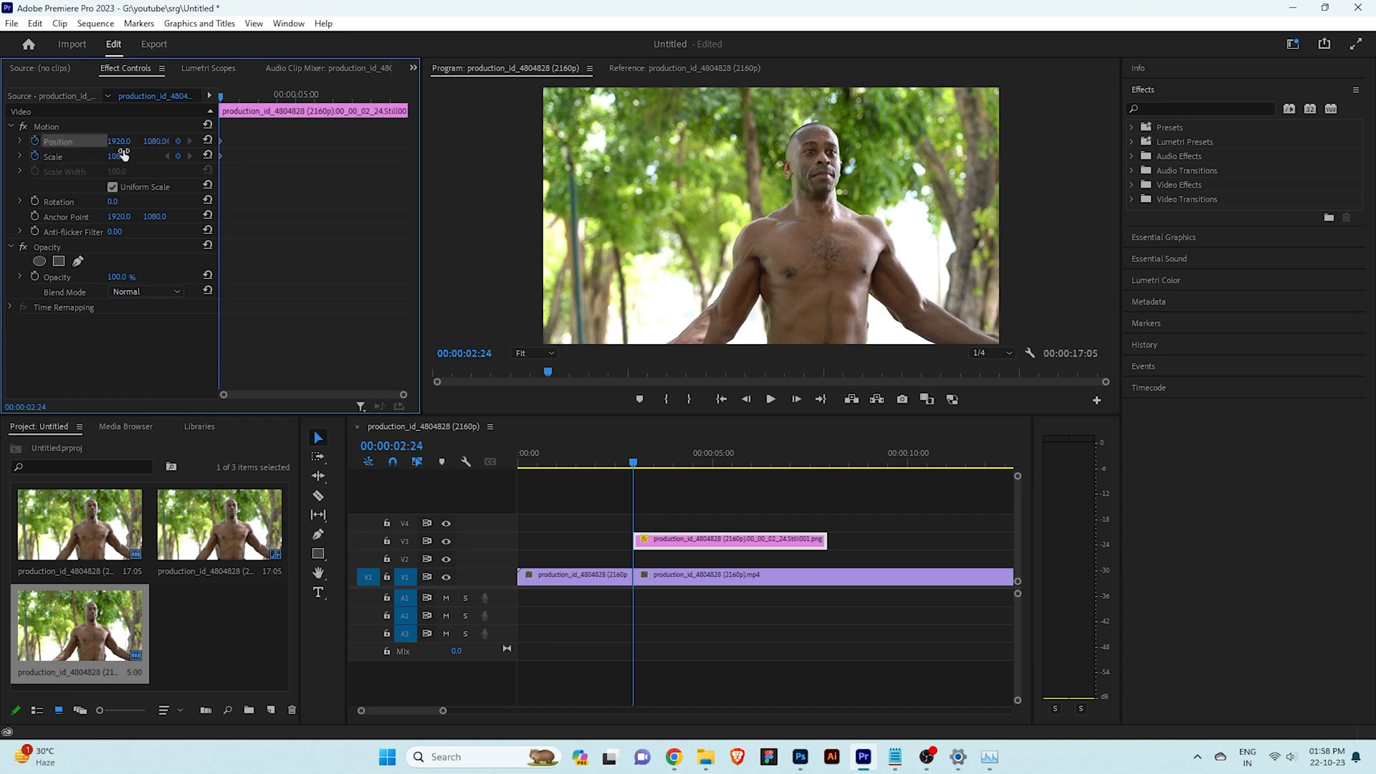
left_click_drag(152, 142, 149, 141)
left_click(207, 140)
left_click(208, 156)
Play back the cut-out's zoom animation around the freeze point and park the playhead at 00:00:03:20
left_click(624, 469)
key("space")
left_click_drag(683, 467, 612, 468)
key("space")
left_click(588, 467)
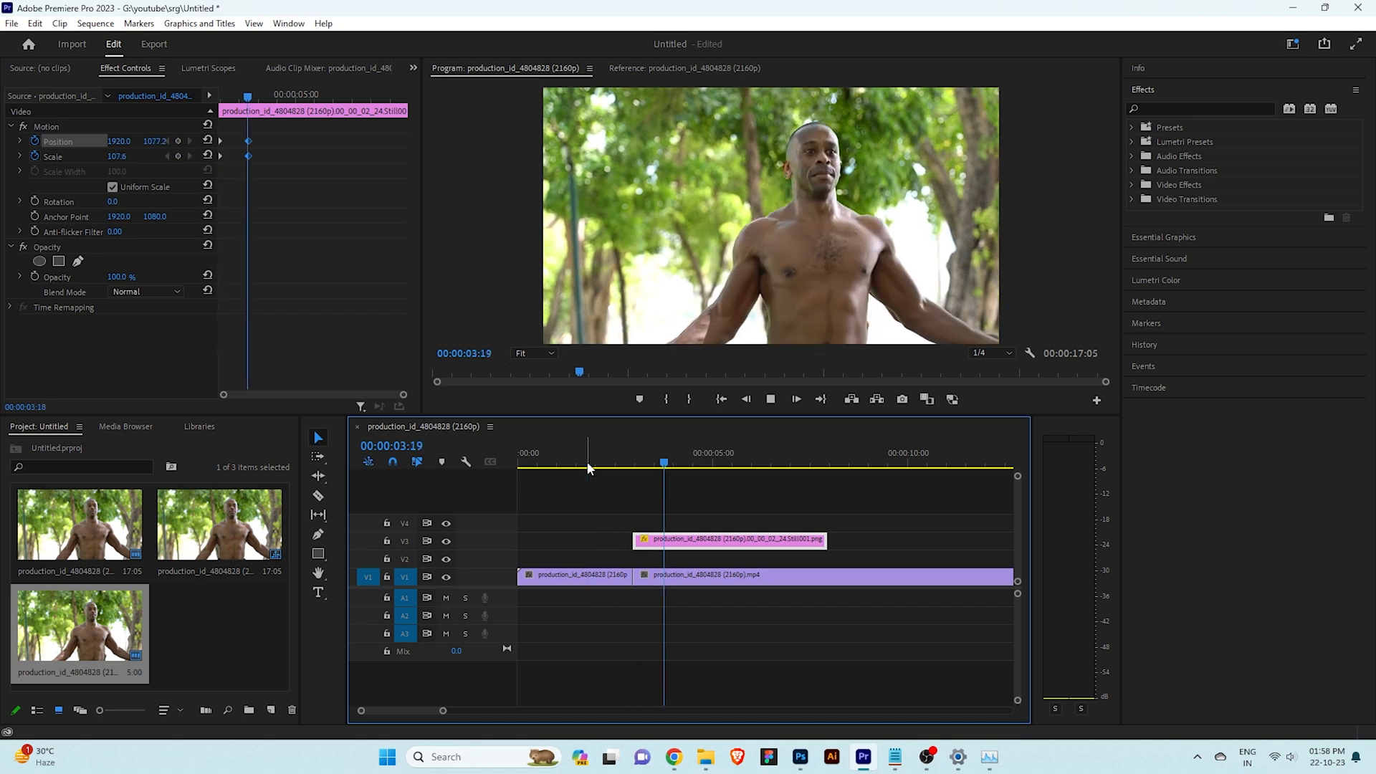
left_click_drag(688, 462, 665, 465)
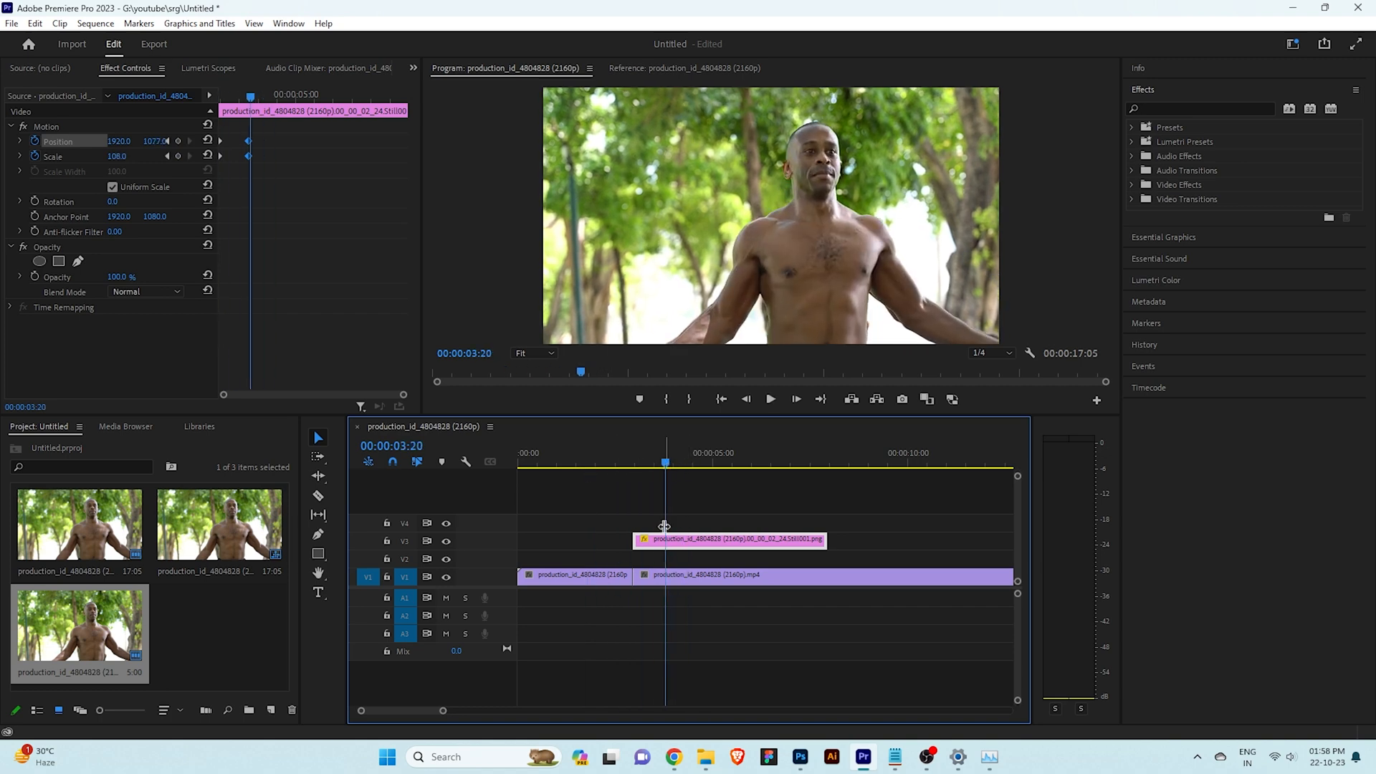
Apply Gaussian Blur to the held clip on V1 and set its blurriness to 71
left_click(1163, 108)
type("blur")
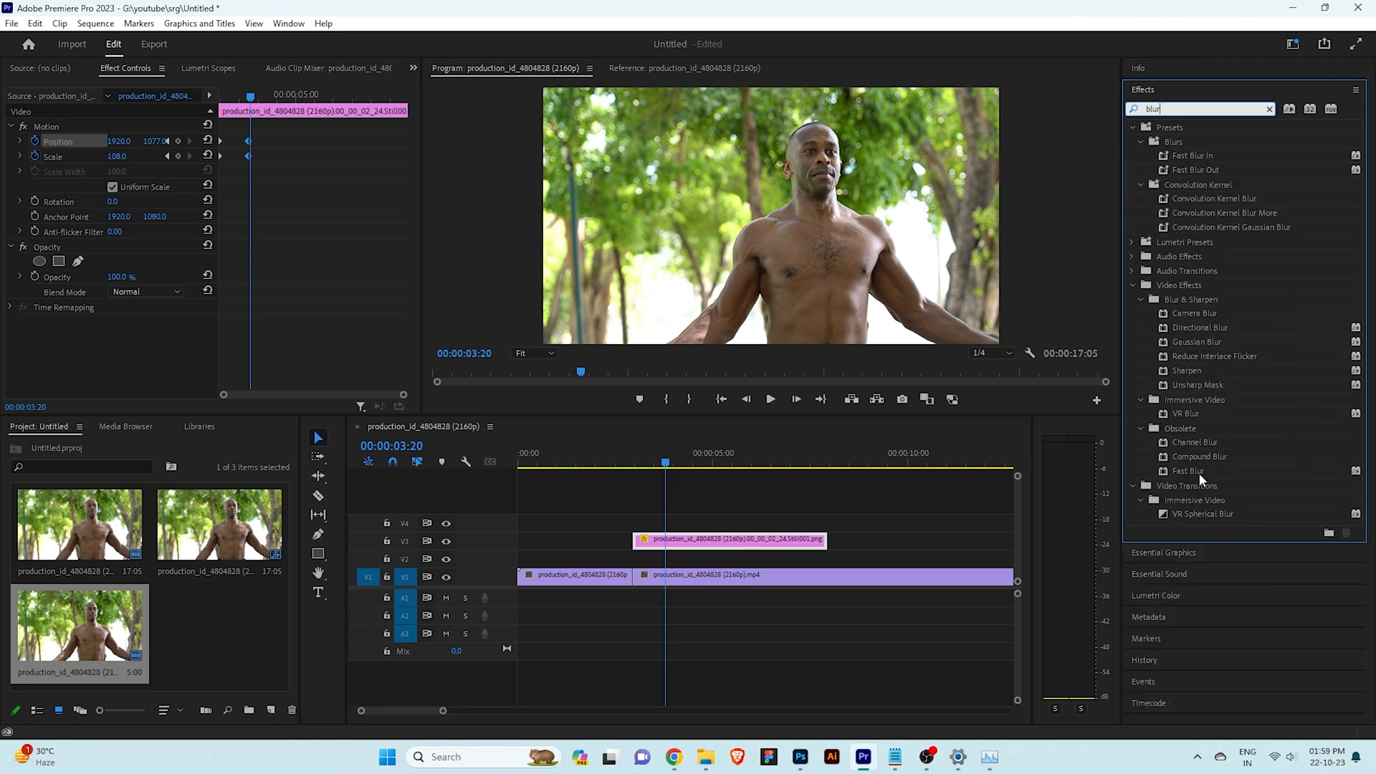
left_click_drag(1223, 341, 789, 580)
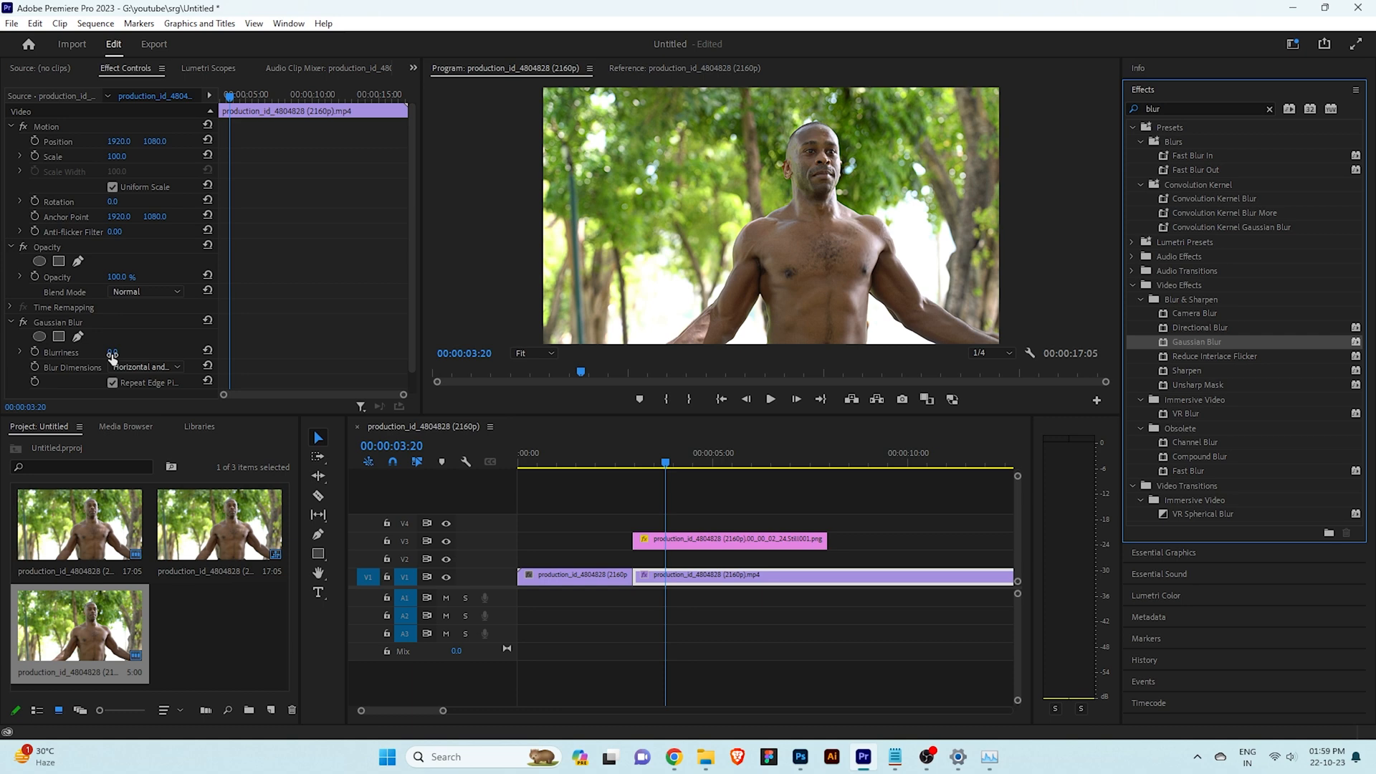
left_click_drag(112, 353, 163, 353)
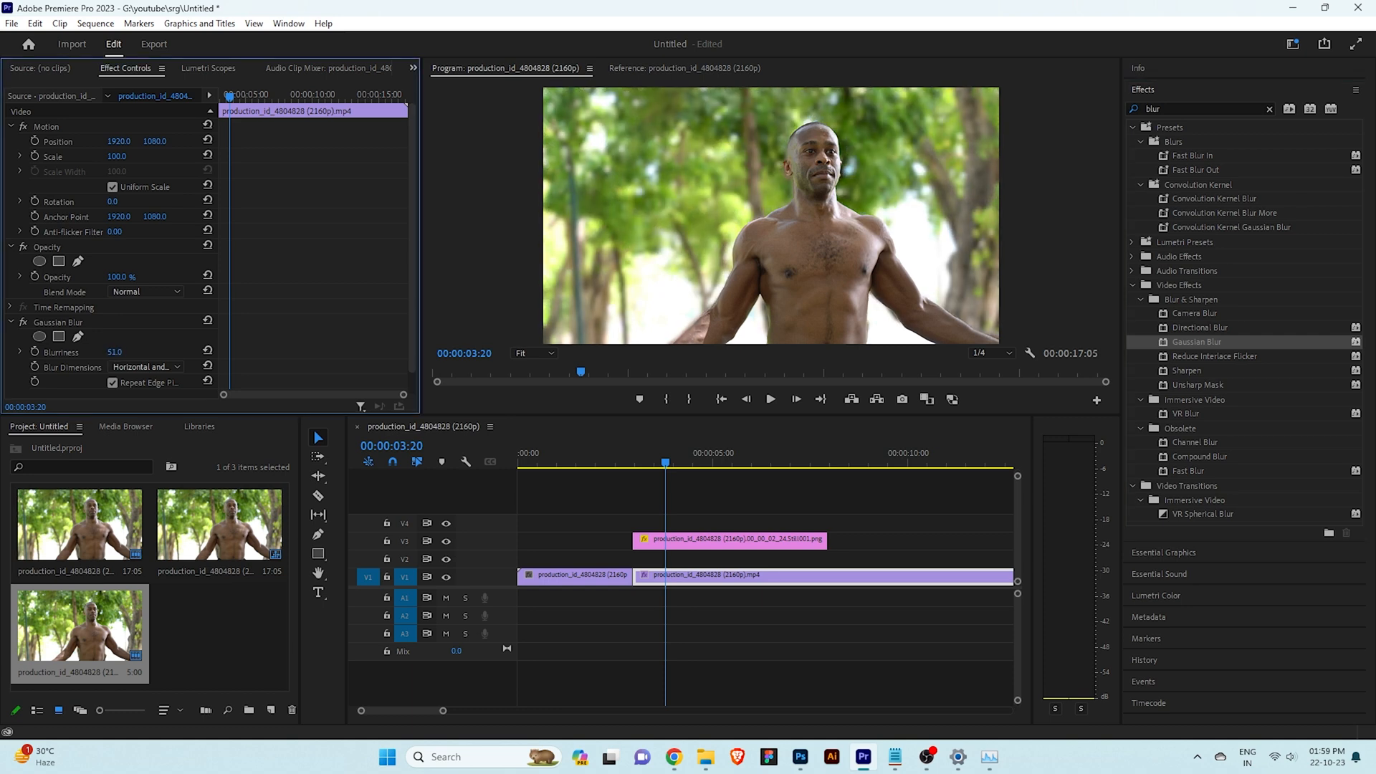
left_click(700, 619)
Find the Black & White effect and apply it to the held clip on V1
left_click(730, 581)
double_click(1184, 105)
type("black")
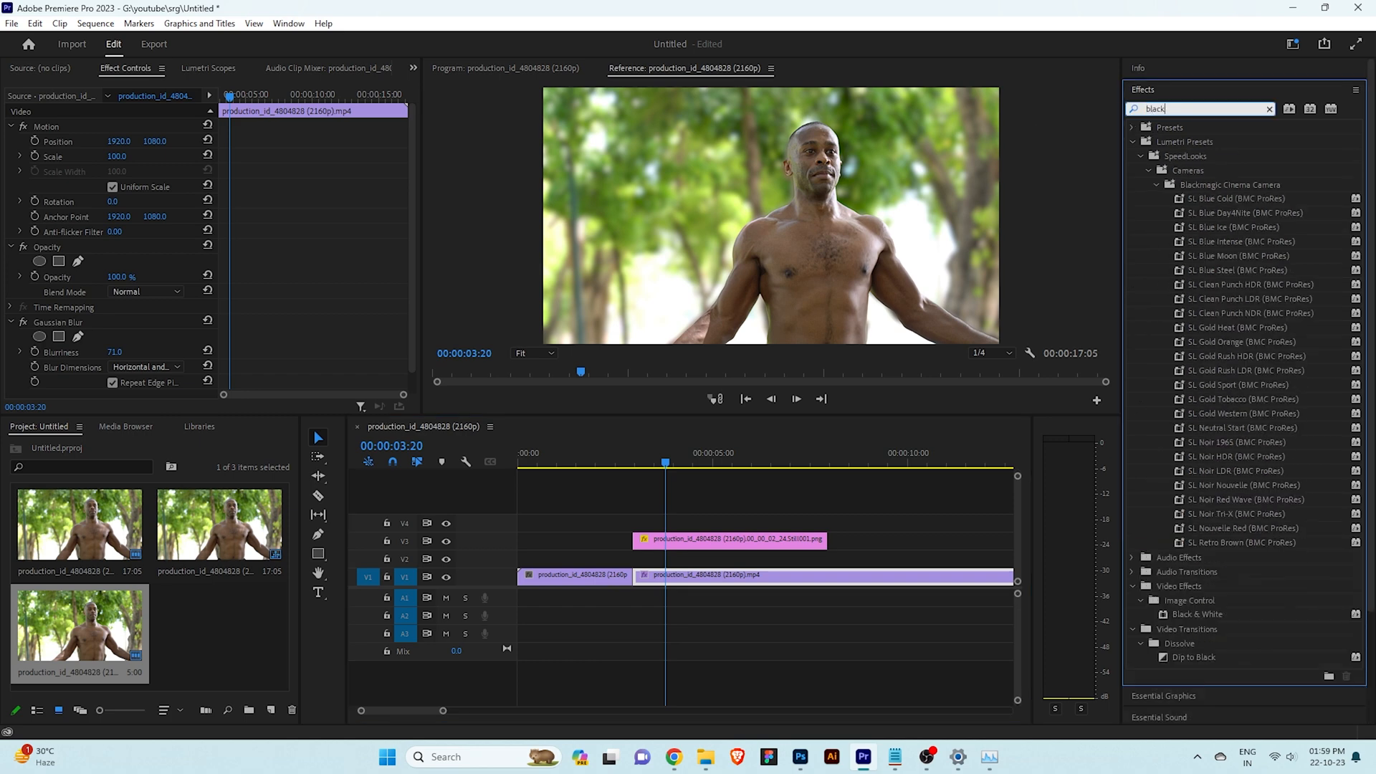
left_click_drag(1177, 612, 728, 578)
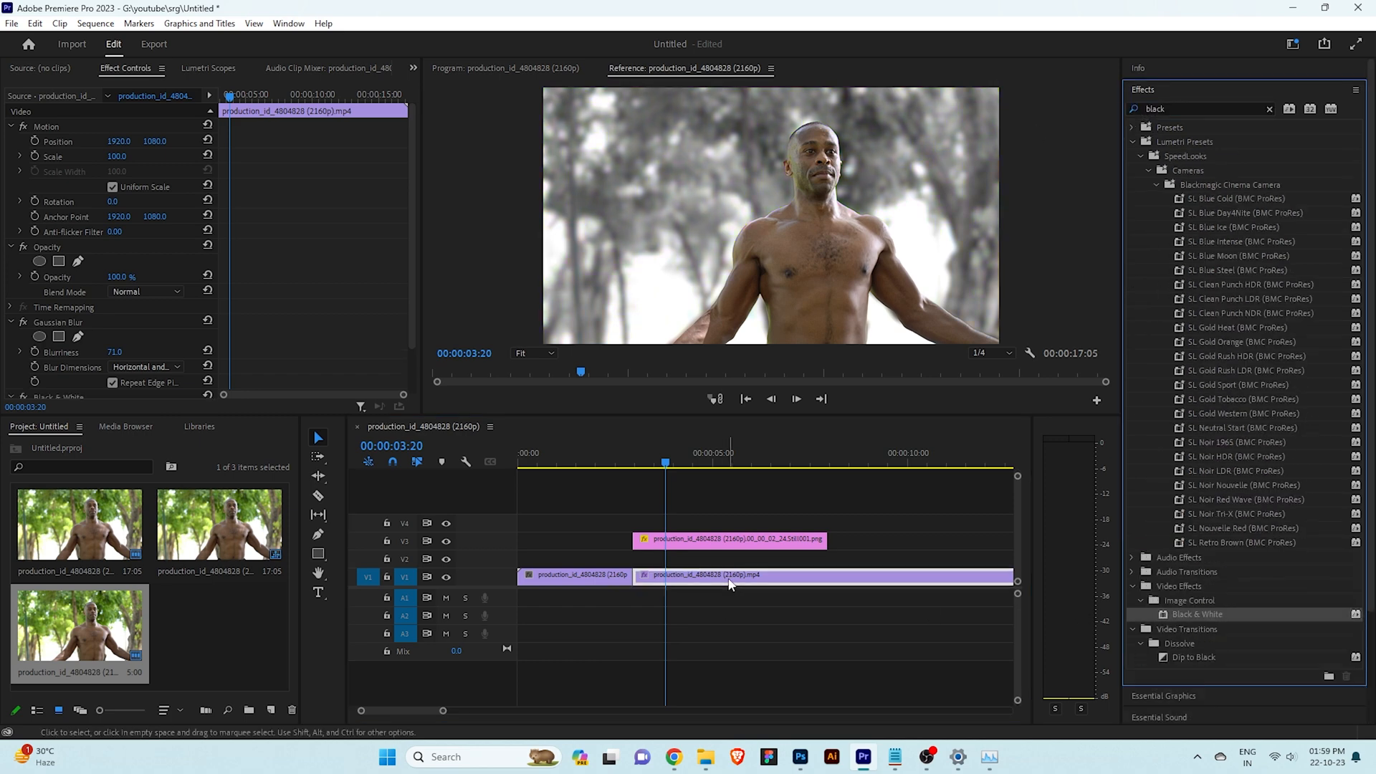
Extend the cut-out still on track V4 to the end of the held clip and nest it under the default name
left_click_drag(444, 712, 488, 711)
mouse_move(658, 539)
left_mouse_down()
mouse_move(822, 531)
mouse_move(630, 536)
left_mouse_up()
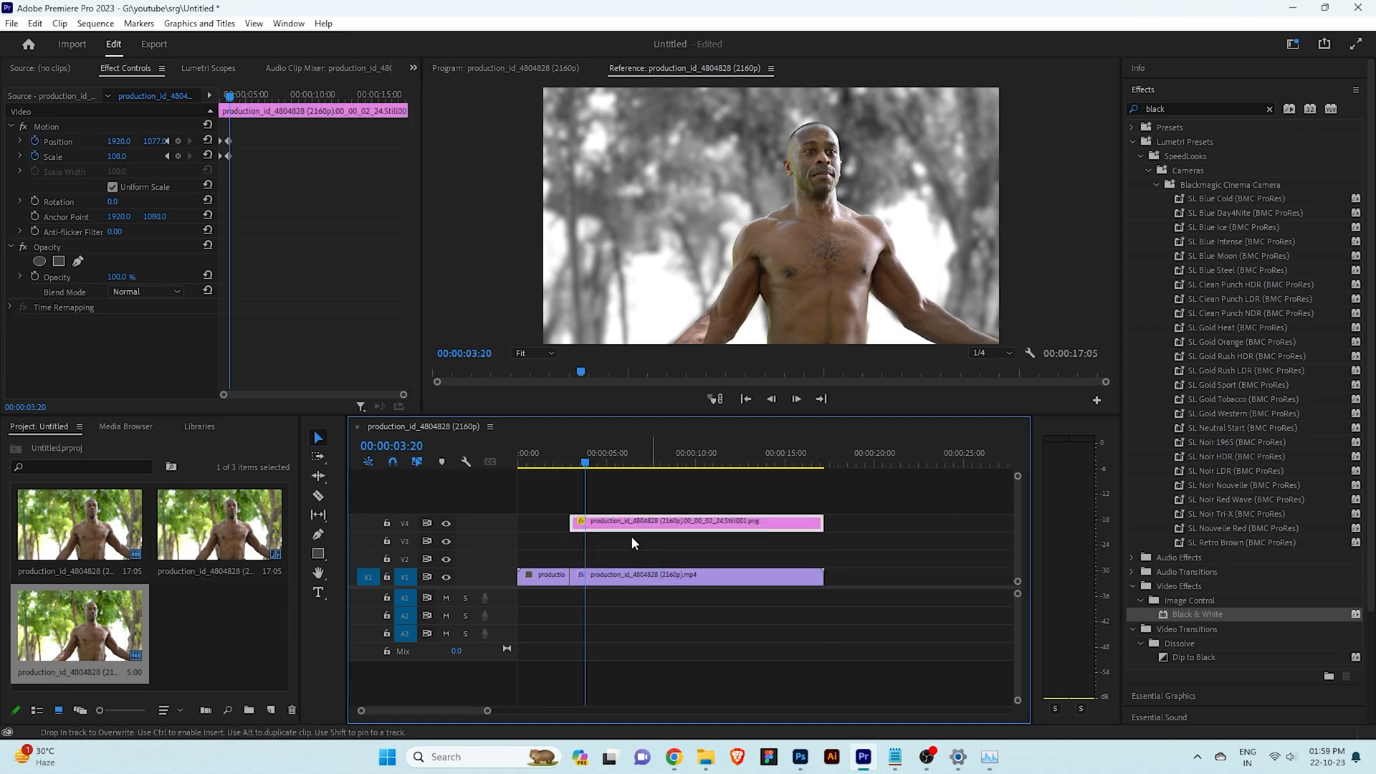
right_click(682, 523)
left_click(755, 374)
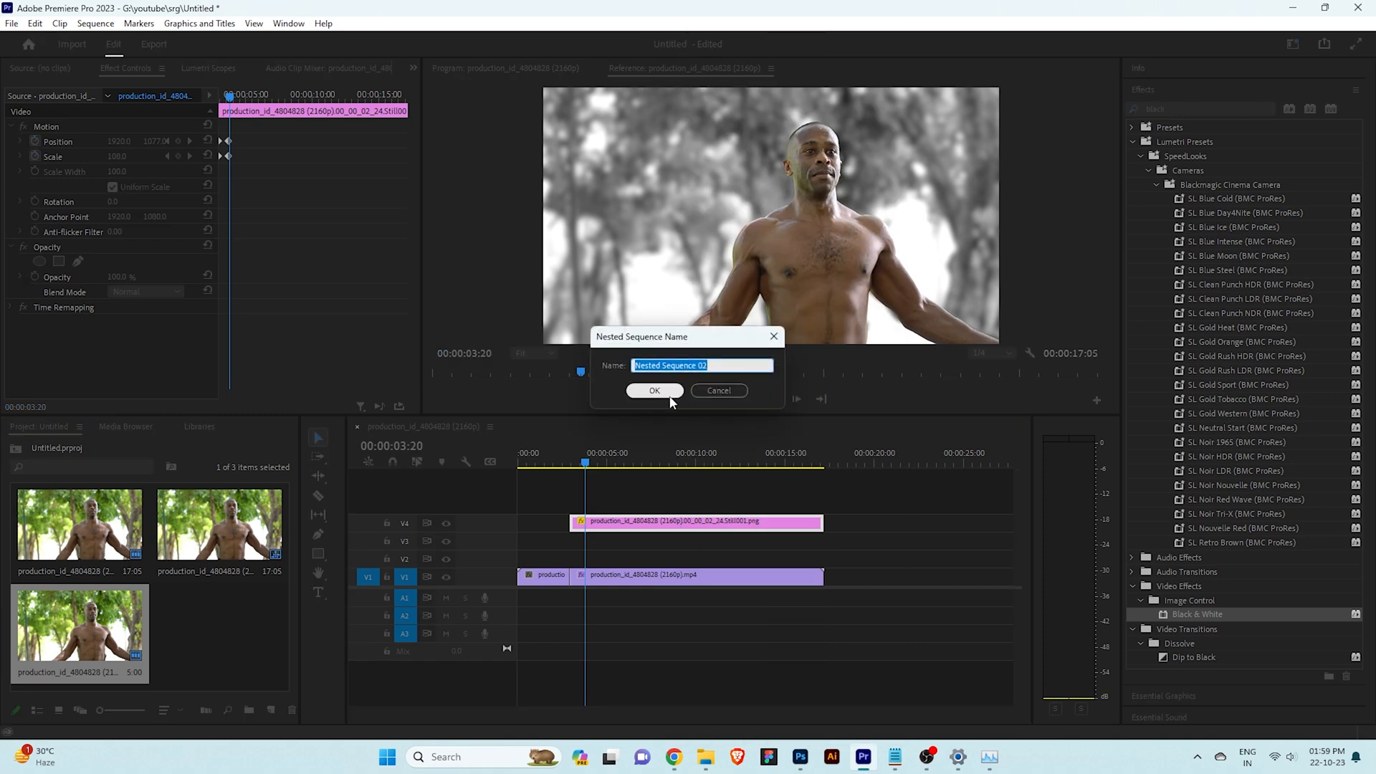
left_click(663, 397)
Find the Radial Shadow effect and apply it to the nested sequence on V4
left_click(1269, 109)
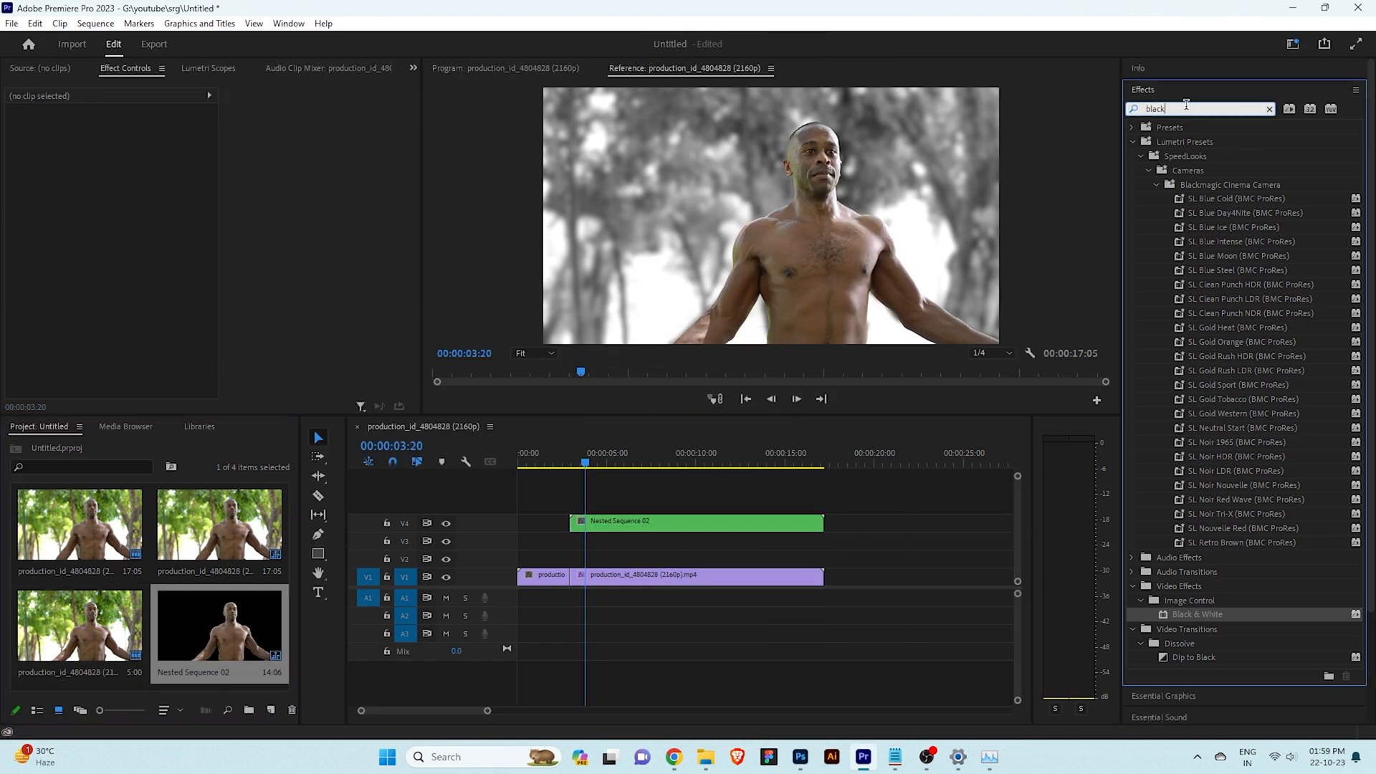
type("radial")
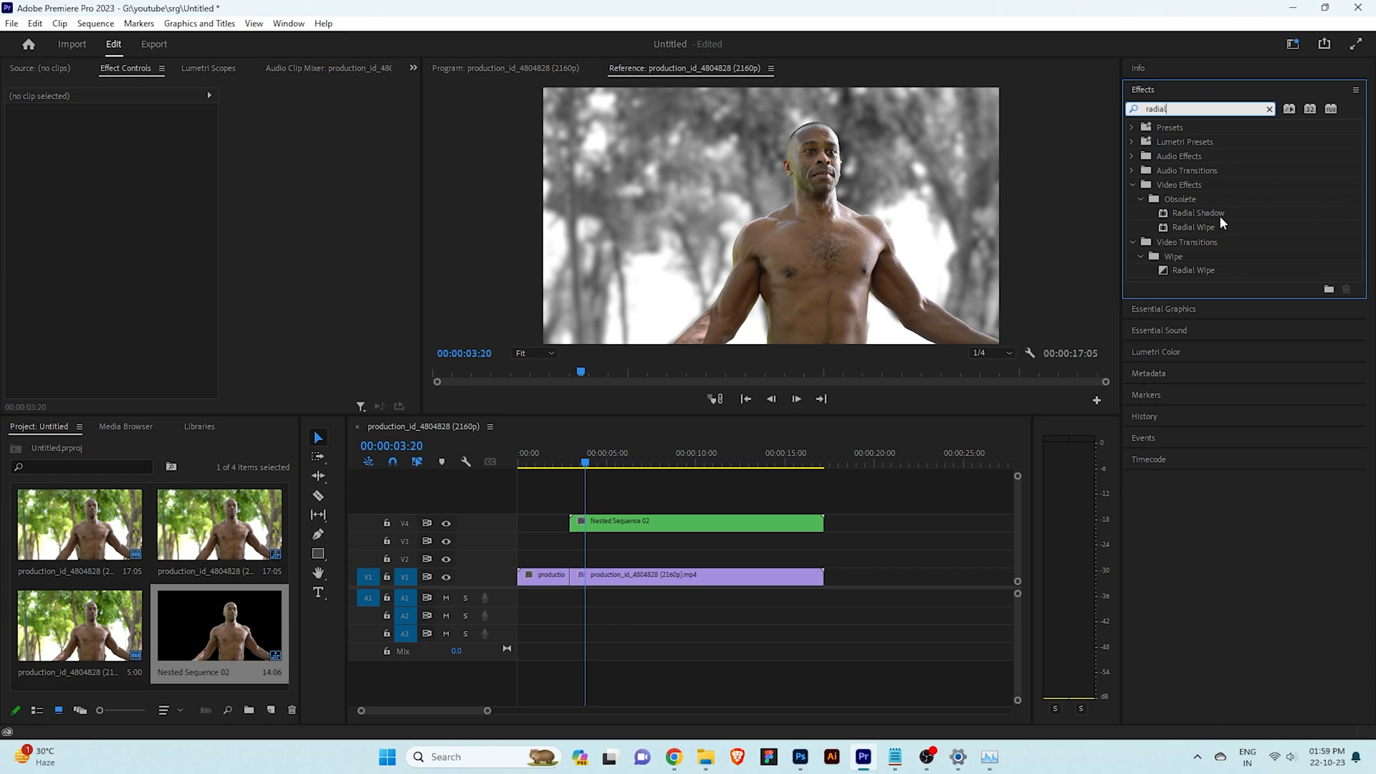
left_click_drag(1218, 209, 705, 523)
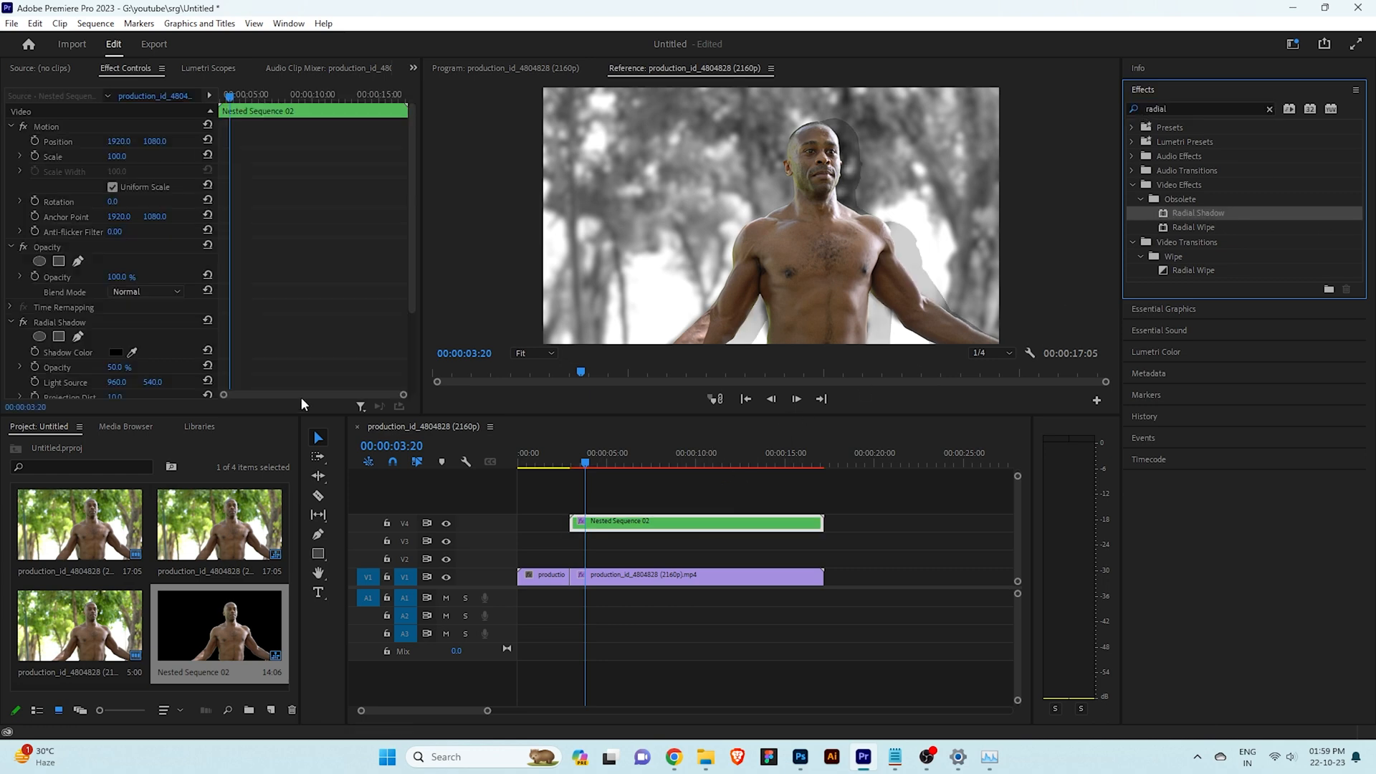
Set the Radial Shadow's color to white and its opacity to 100%
scroll(39, 351, "down", 2)
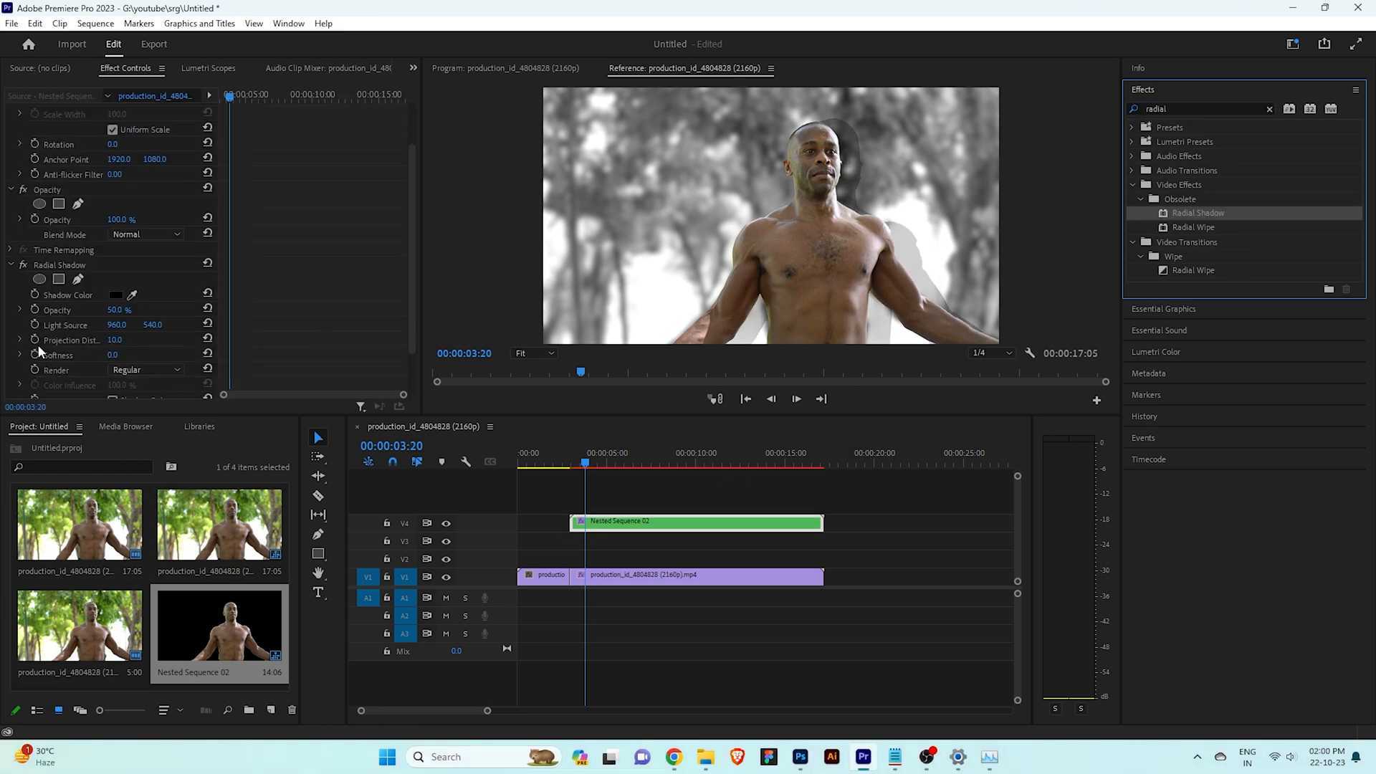
left_click(115, 294)
left_click(519, 283)
left_click(831, 277)
left_click_drag(117, 310, 223, 325)
Set the Radial Shadow's light source to 2256, 970, projection distance to 9 and softness to 29
left_click_drag(116, 325, 997, 326)
left_click_drag(118, 325, 197, 325)
left_click(121, 311)
left_click(116, 354)
left_click_drag(117, 341, 5, 324)
left_click_drag(153, 326, 264, 325)
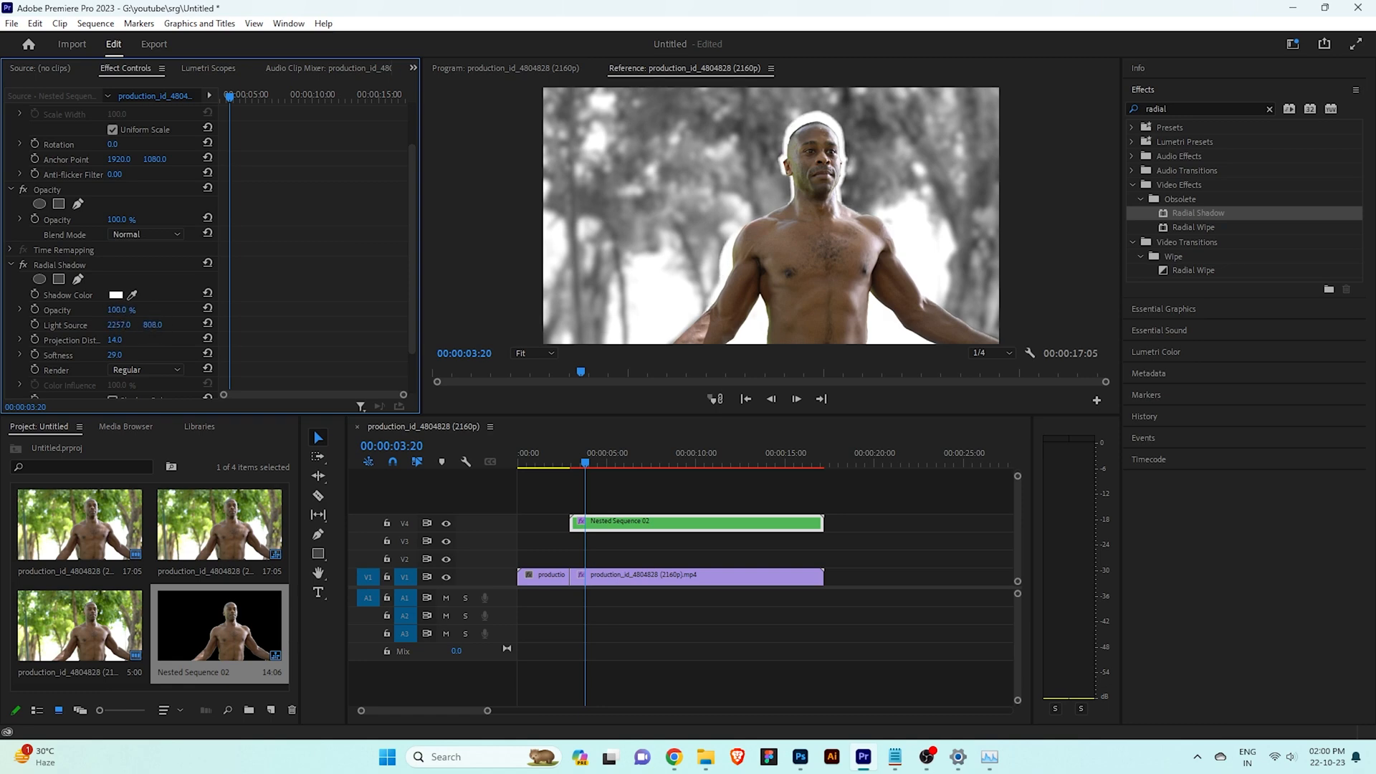
left_click_drag(153, 324, 119, 345)
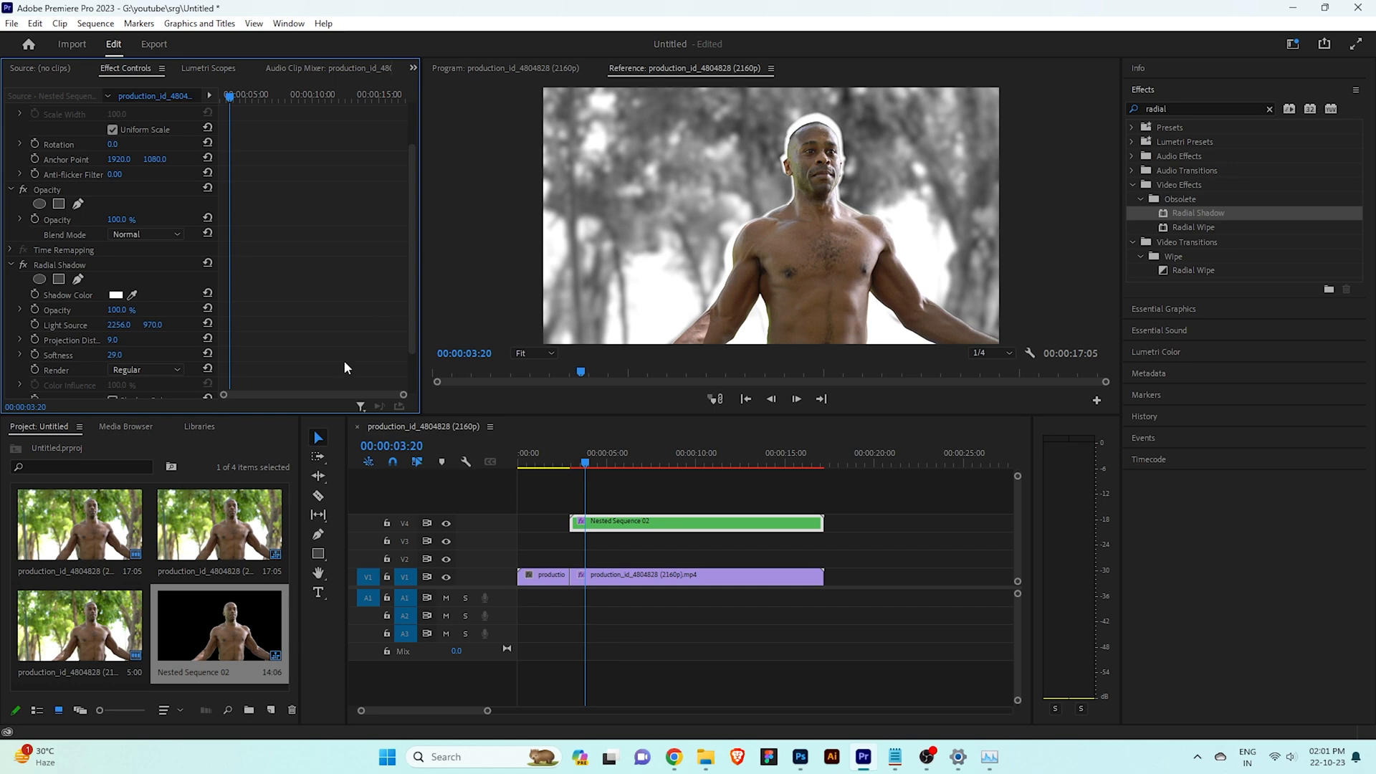
Import pngegg.png from the Downloads folder into the project
left_click(741, 686)
left_click(665, 529)
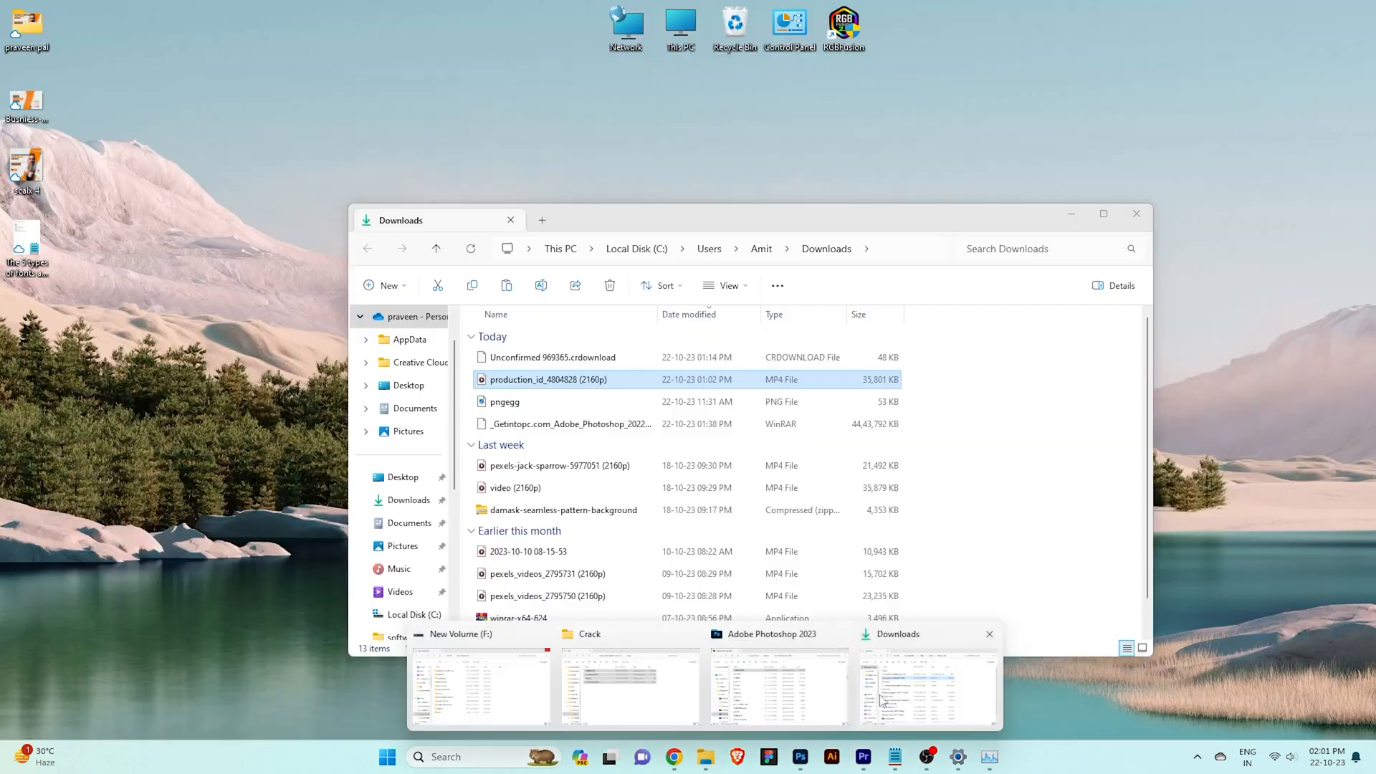
left_click(931, 677)
left_click_drag(494, 402, 261, 677)
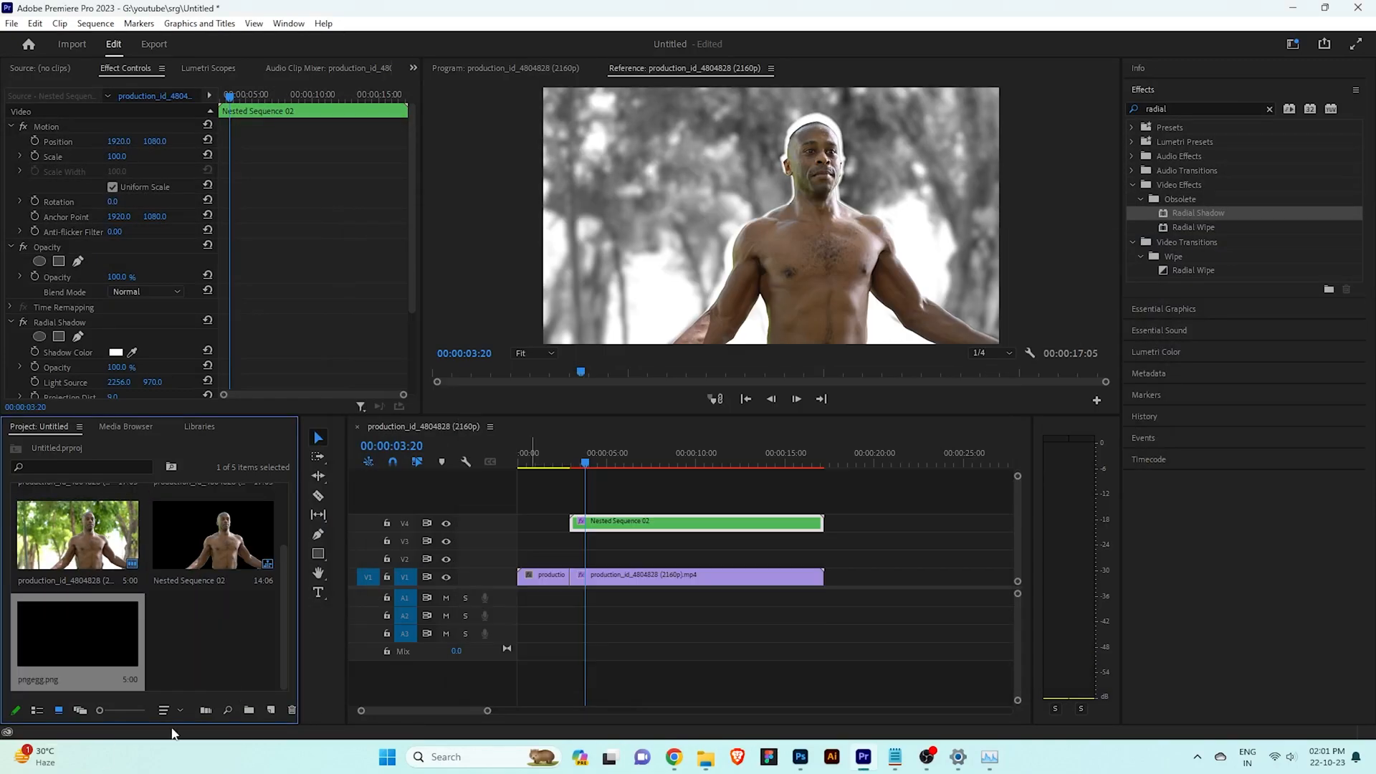
Place pngegg.png on track V2 spanning the held clip and set its scale to 196
left_click_drag(363, 566, 822, 561)
left_click(651, 560)
left_click_drag(583, 463, 573, 466)
left_click(117, 156)
type("200")
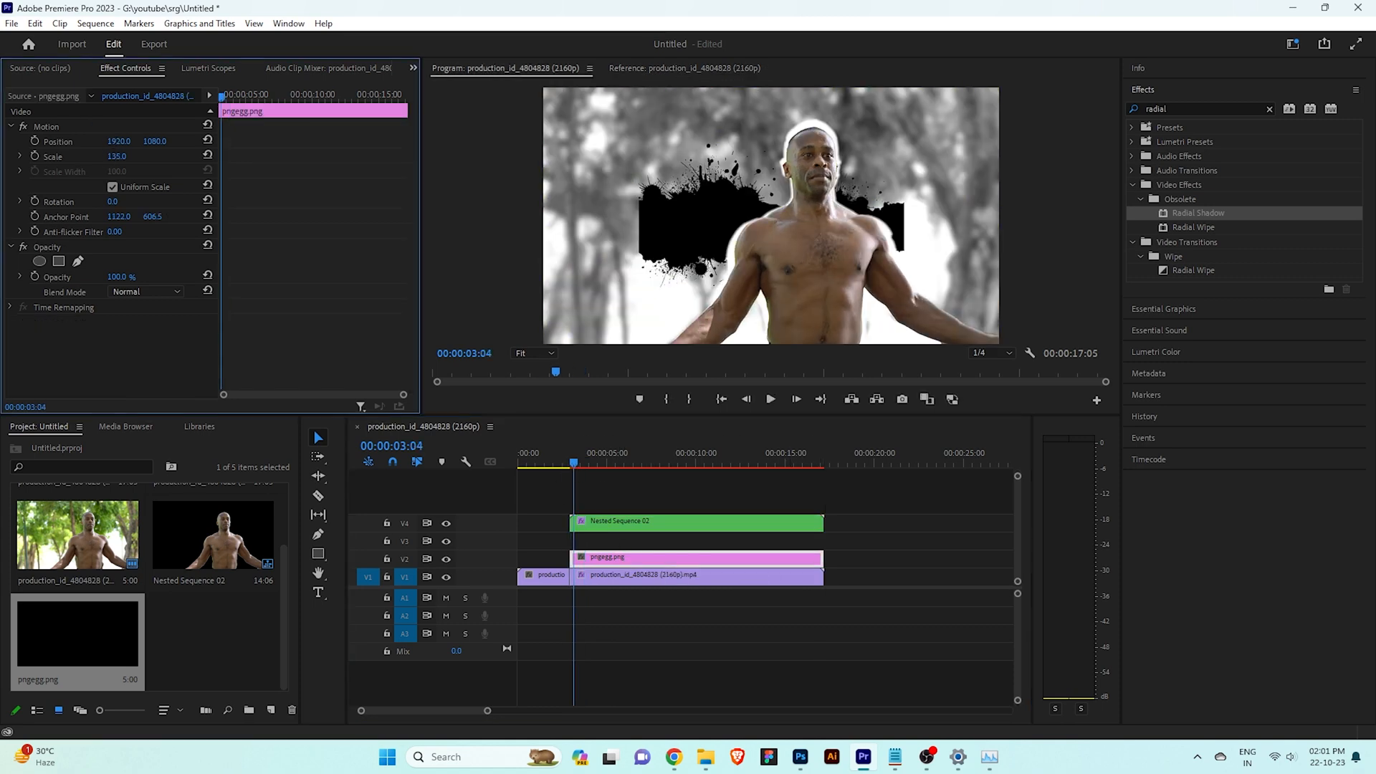
key("Return")
left_click_drag(116, 157, 114, 156)
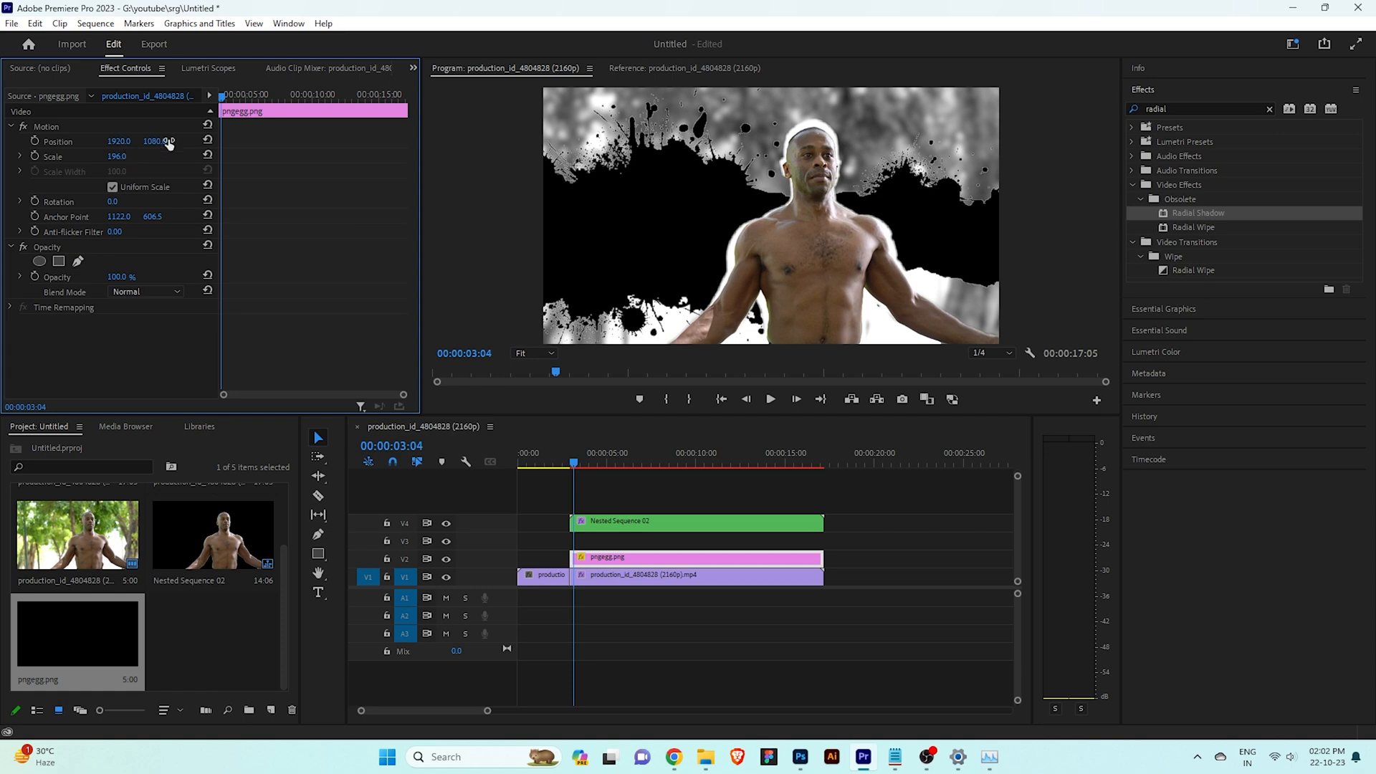
Find the Change to Color effect and apply it to the pngegg.png clip on track V2
left_click(617, 559)
double_click(1194, 106)
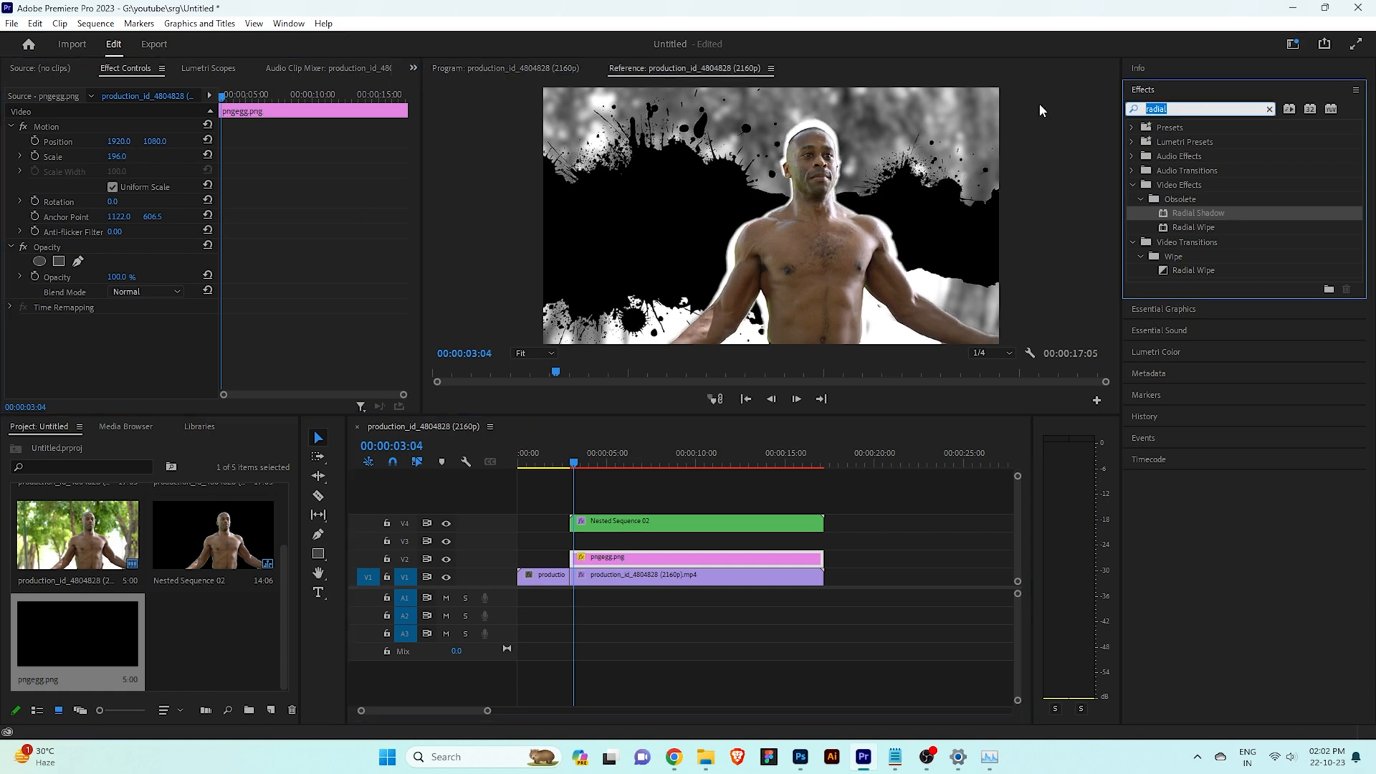
type("change")
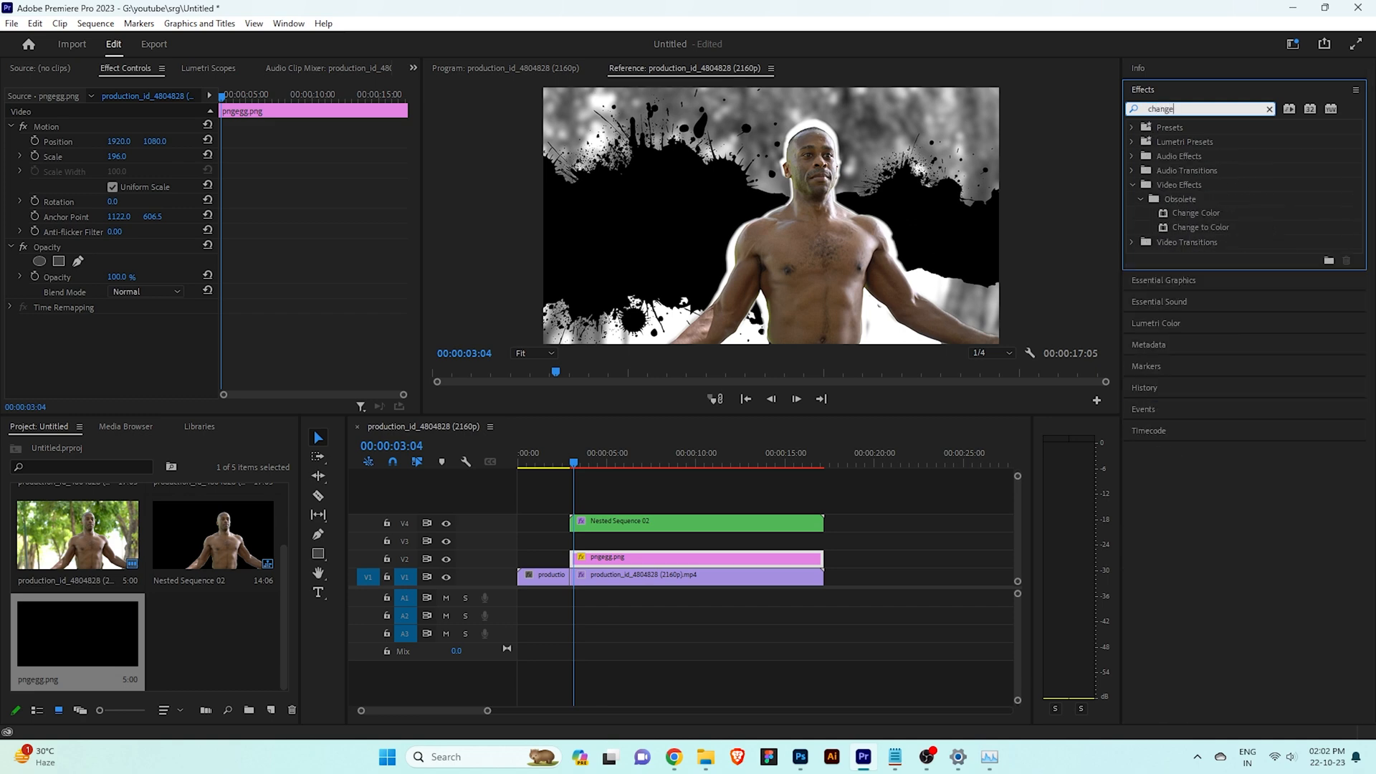
left_click_drag(1181, 233, 631, 557)
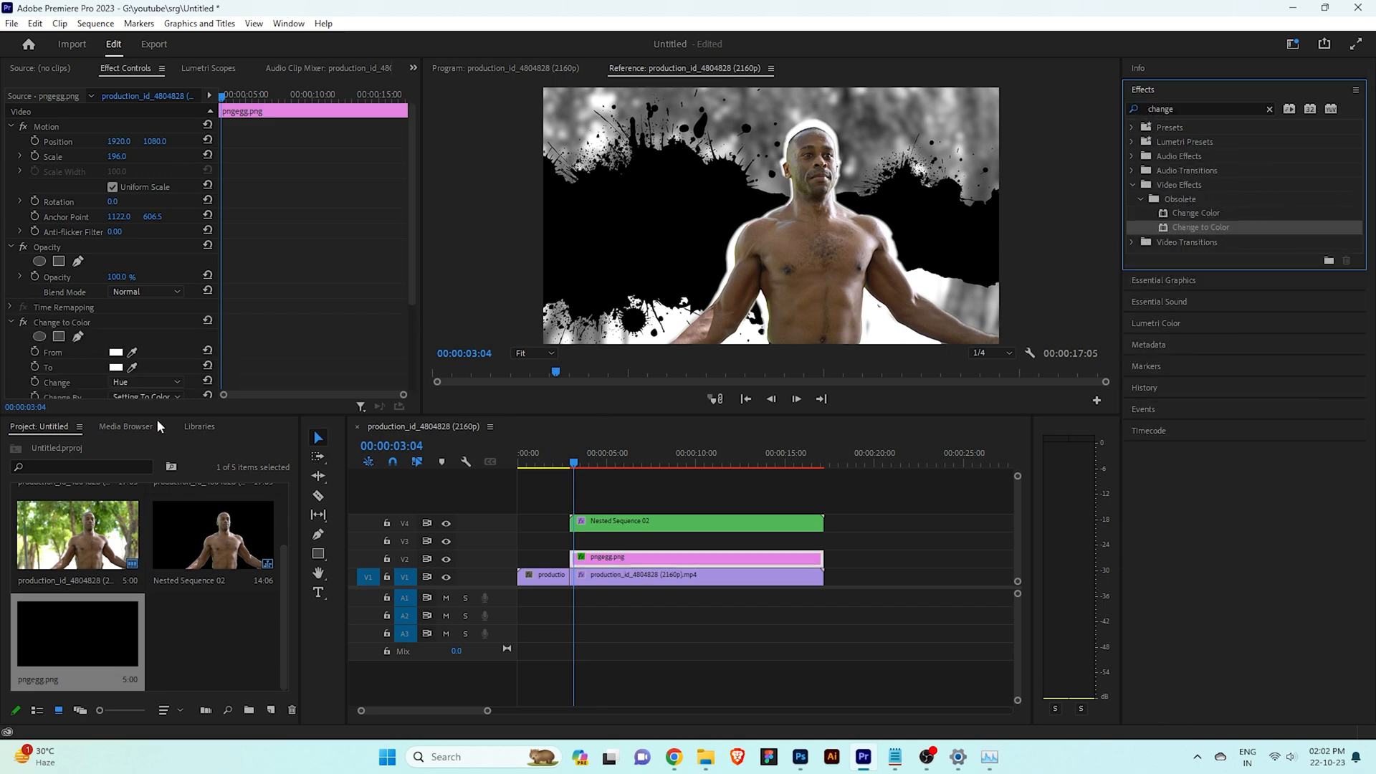
Set the Change to Color effect's To color to a medium green
left_click(115, 368)
left_click(717, 321)
left_click_drag(689, 337, 690, 414)
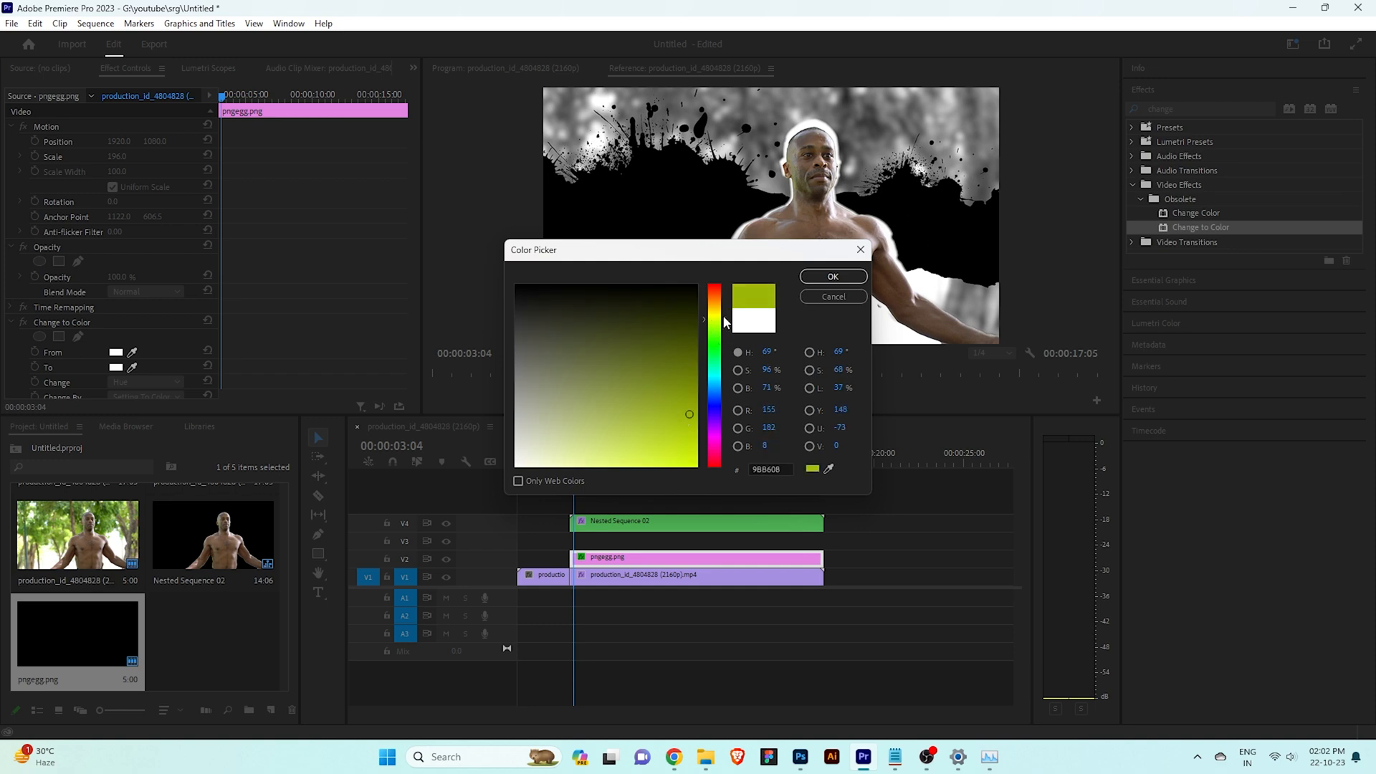
left_click_drag(722, 322, 723, 336)
left_click(832, 276)
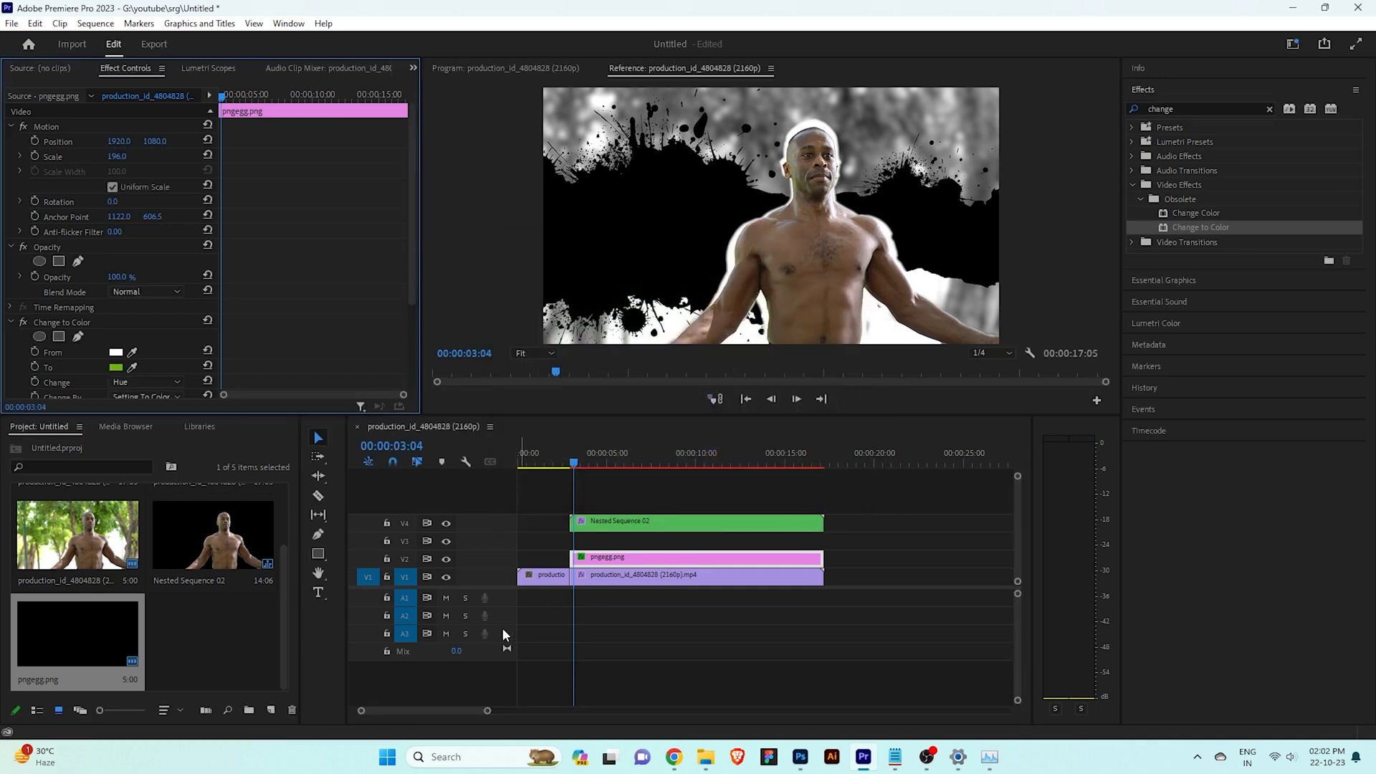
Keep the effect's From color white and set Change to Hue, Lightness & Saturation
left_click(120, 352)
left_click(711, 356)
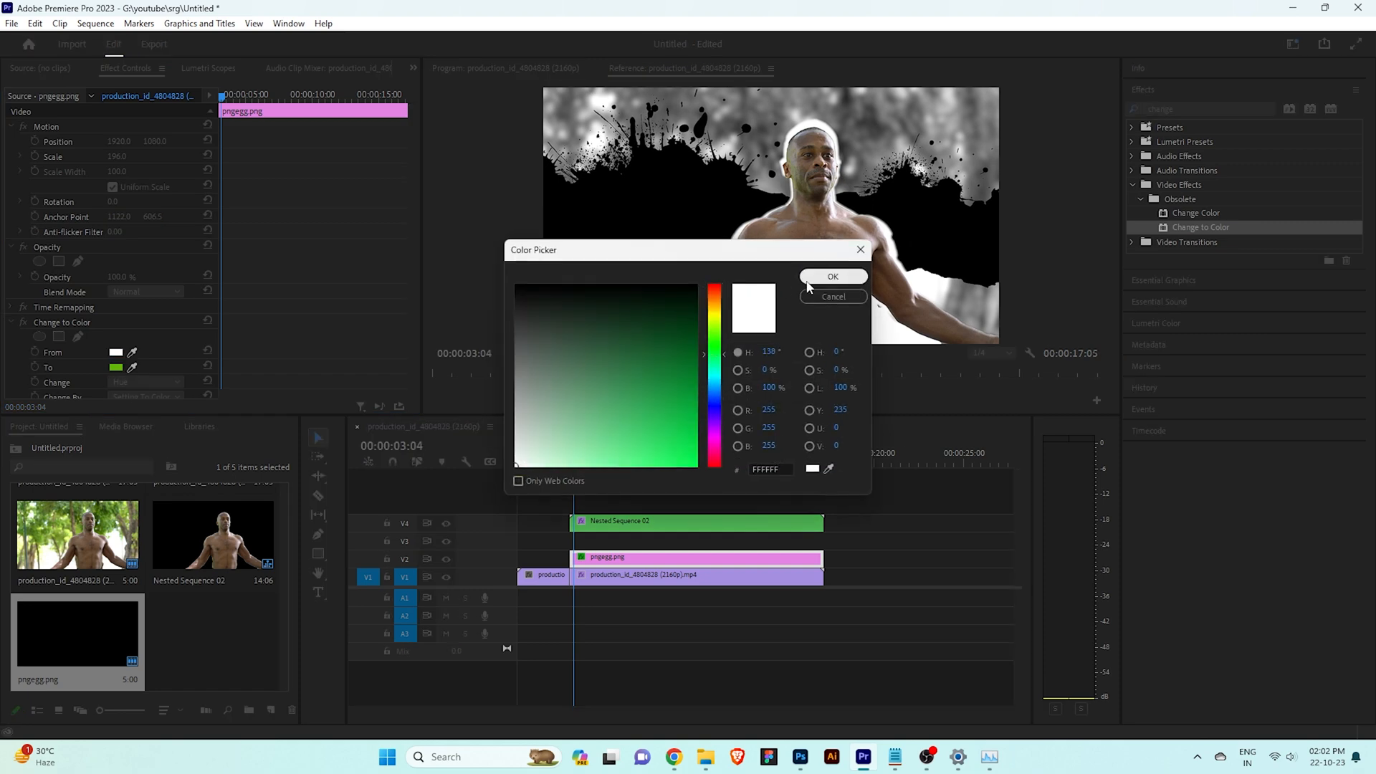
left_click(832, 277)
left_click(146, 382)
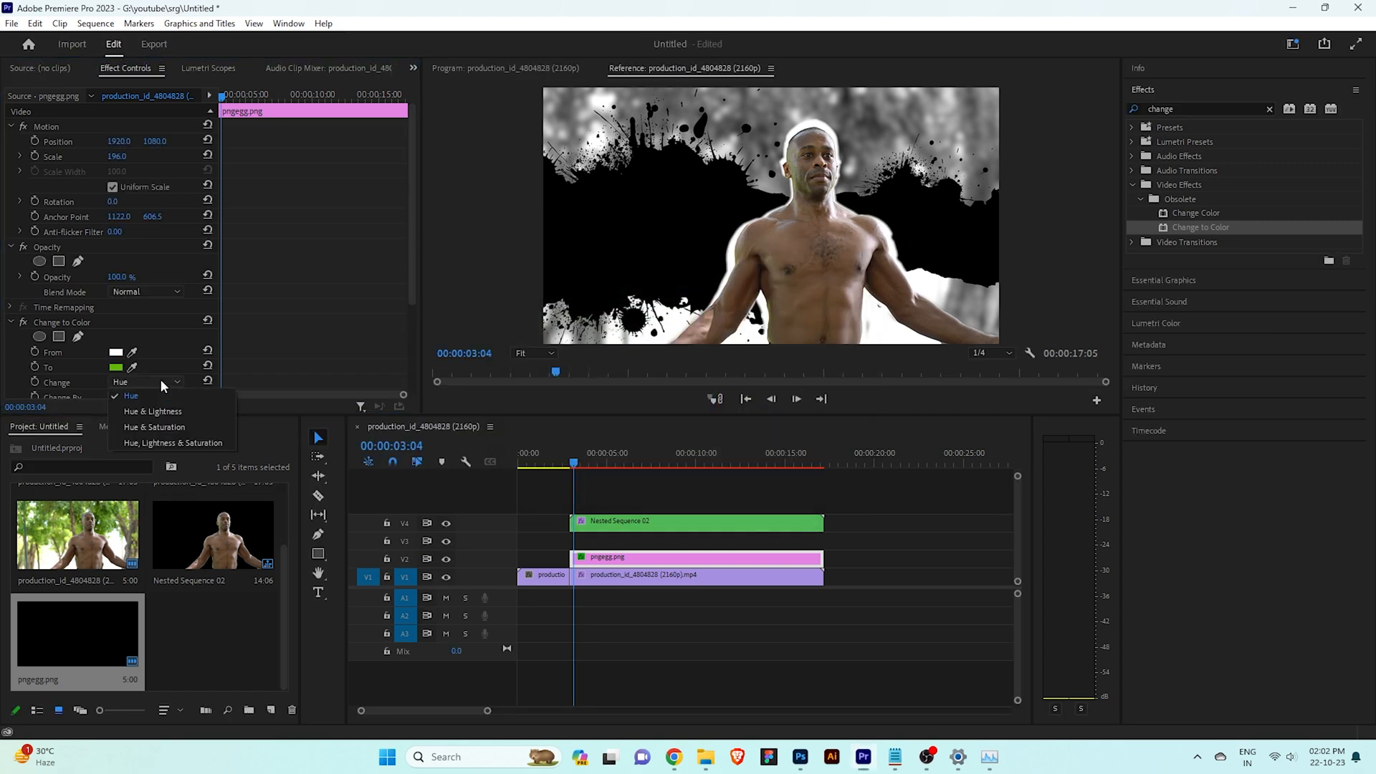
left_click(164, 442)
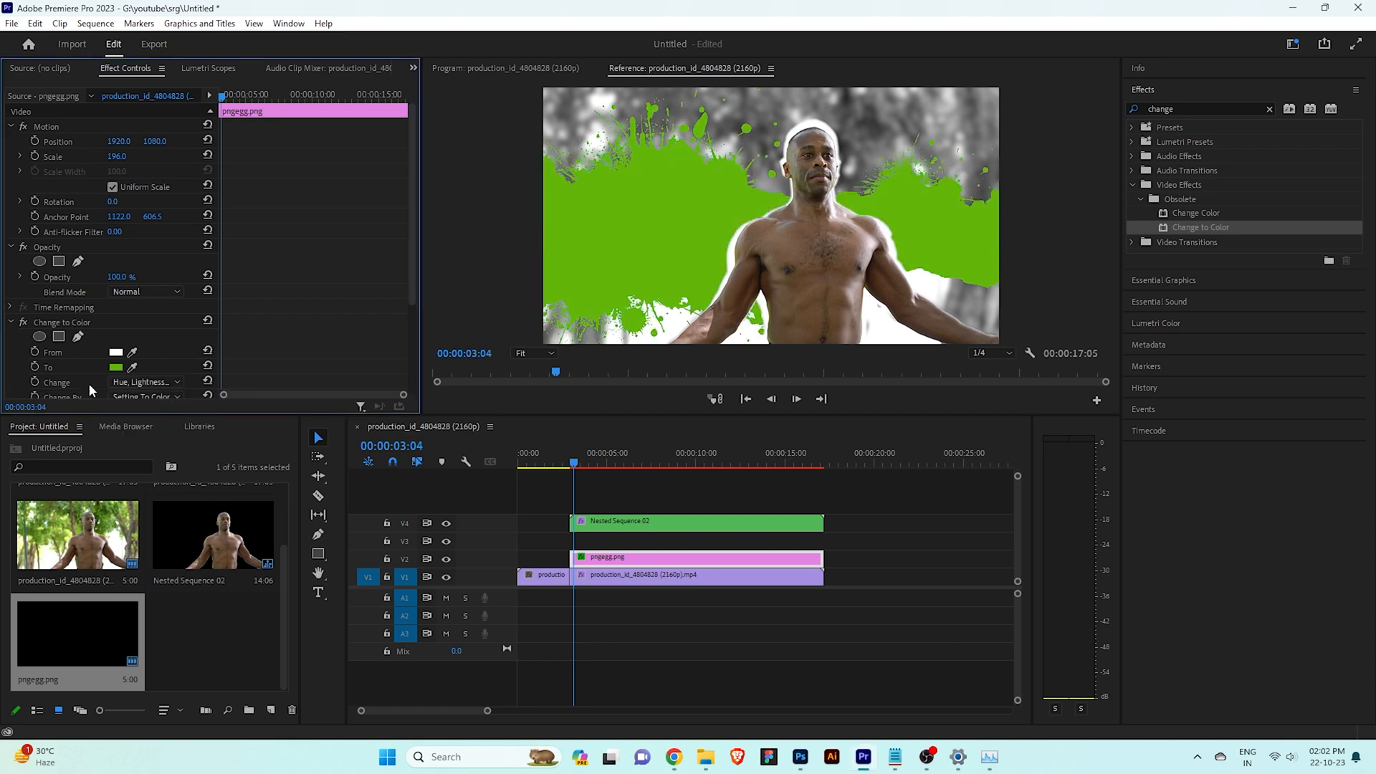
Look through the Change to Color settings and set the pngegg.png scale to 180
scroll(267, 319, "down", 1)
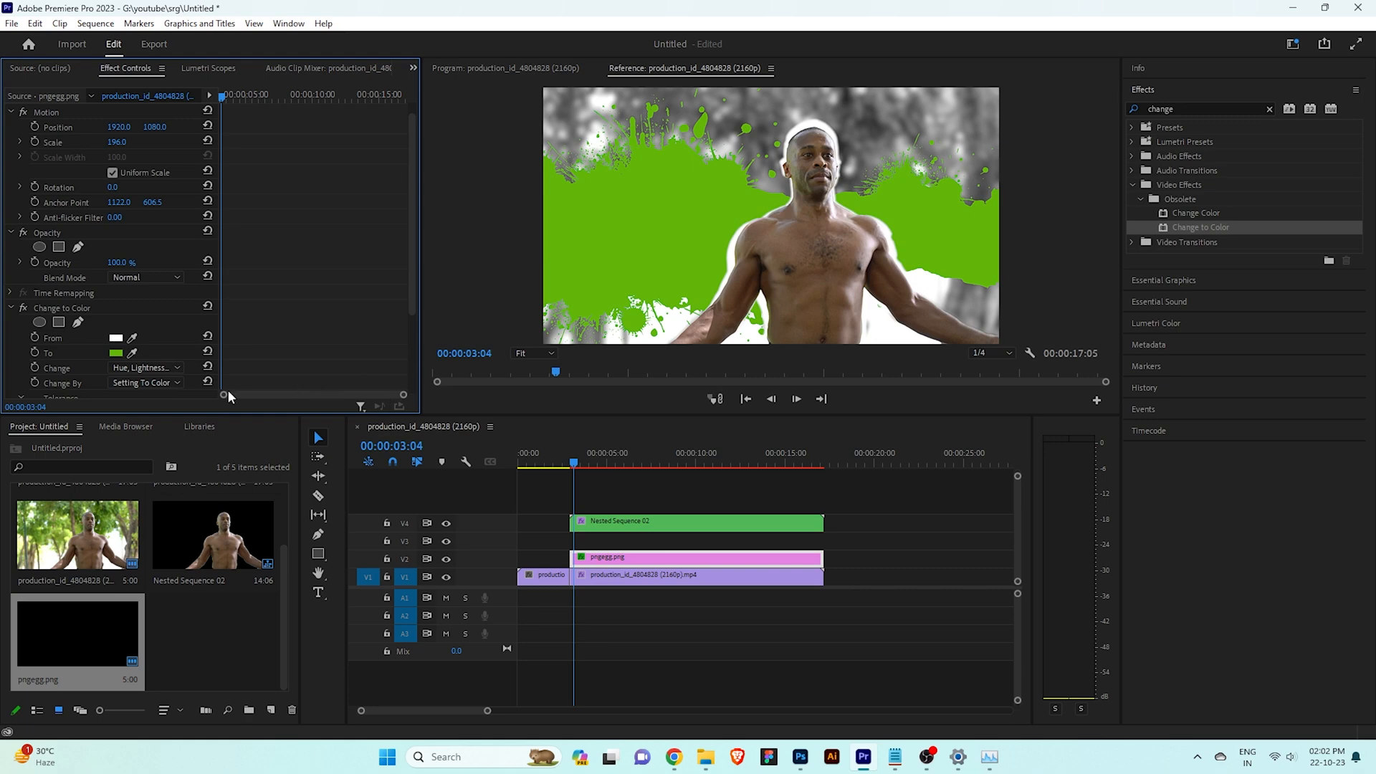
left_click_drag(412, 305, 411, 394)
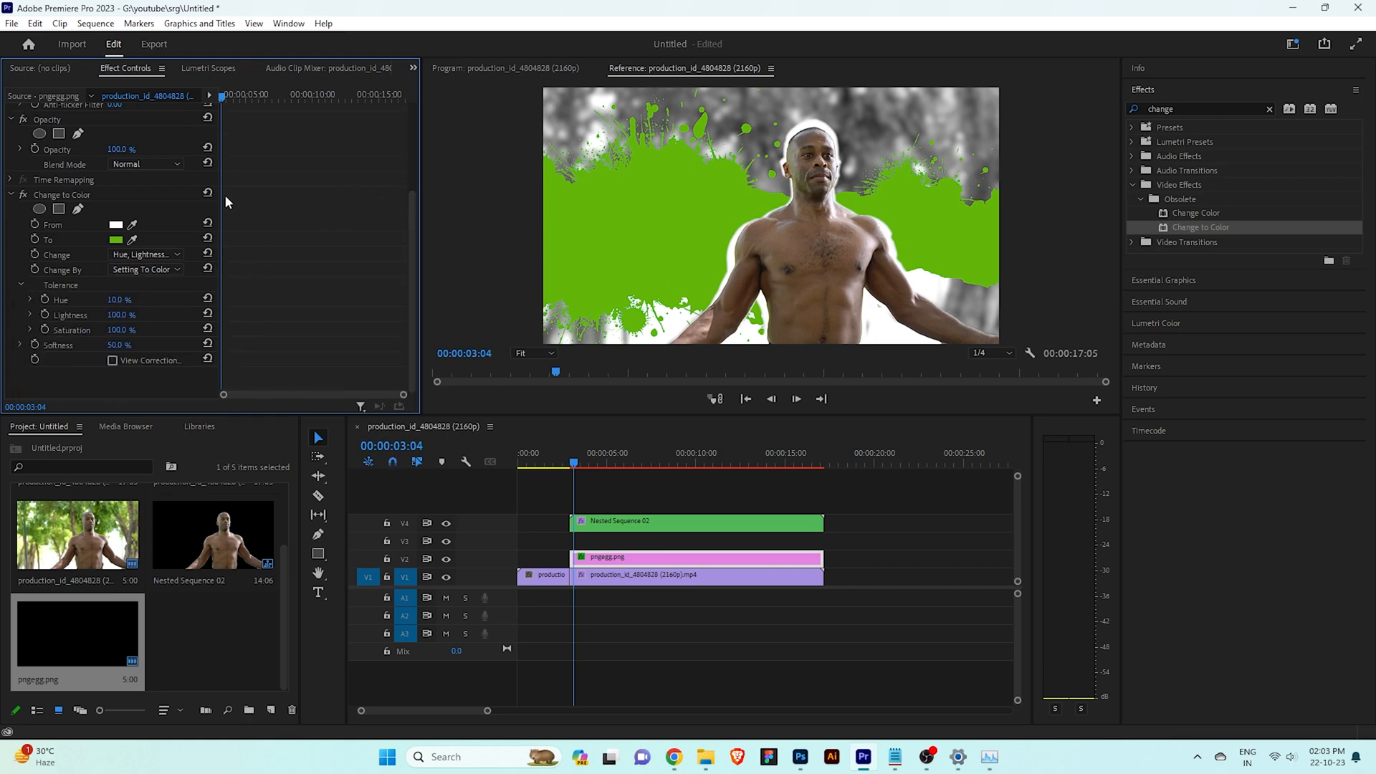
scroll(151, 207, "up", 4)
scroll(142, 293, "up", 1)
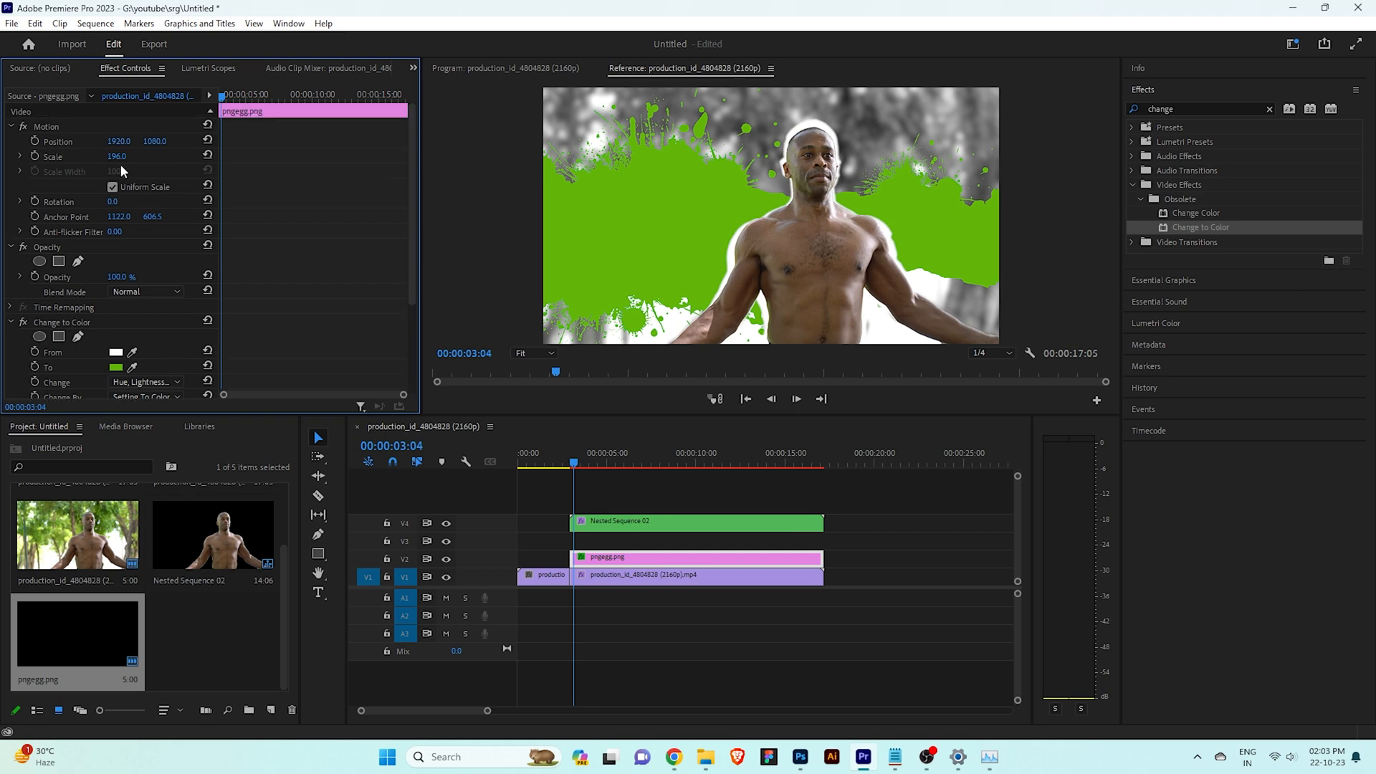
left_click_drag(117, 156, 106, 156)
left_click_drag(117, 156, 121, 156)
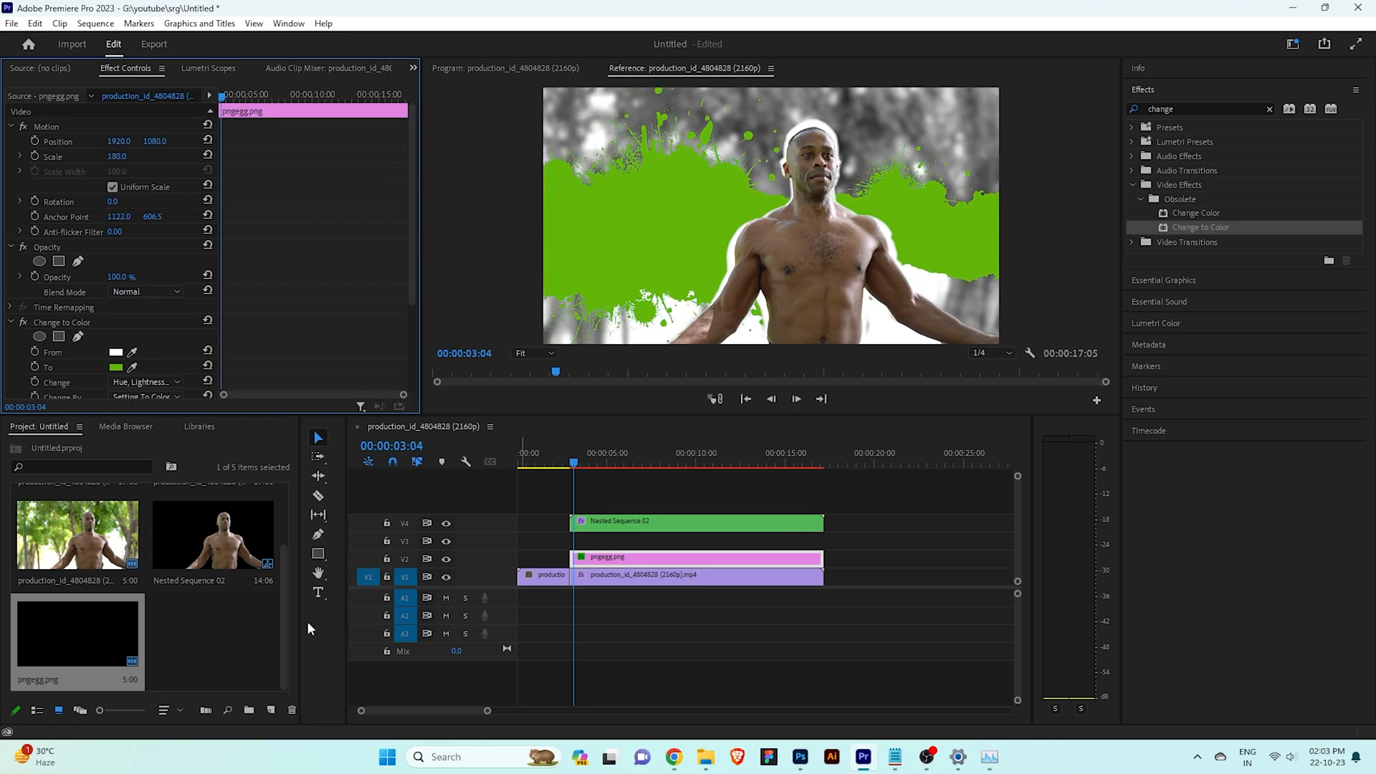
Copy the text "Character Introduction" from the open Notepad file and return to Premiere Pro
key("alt+Tab")
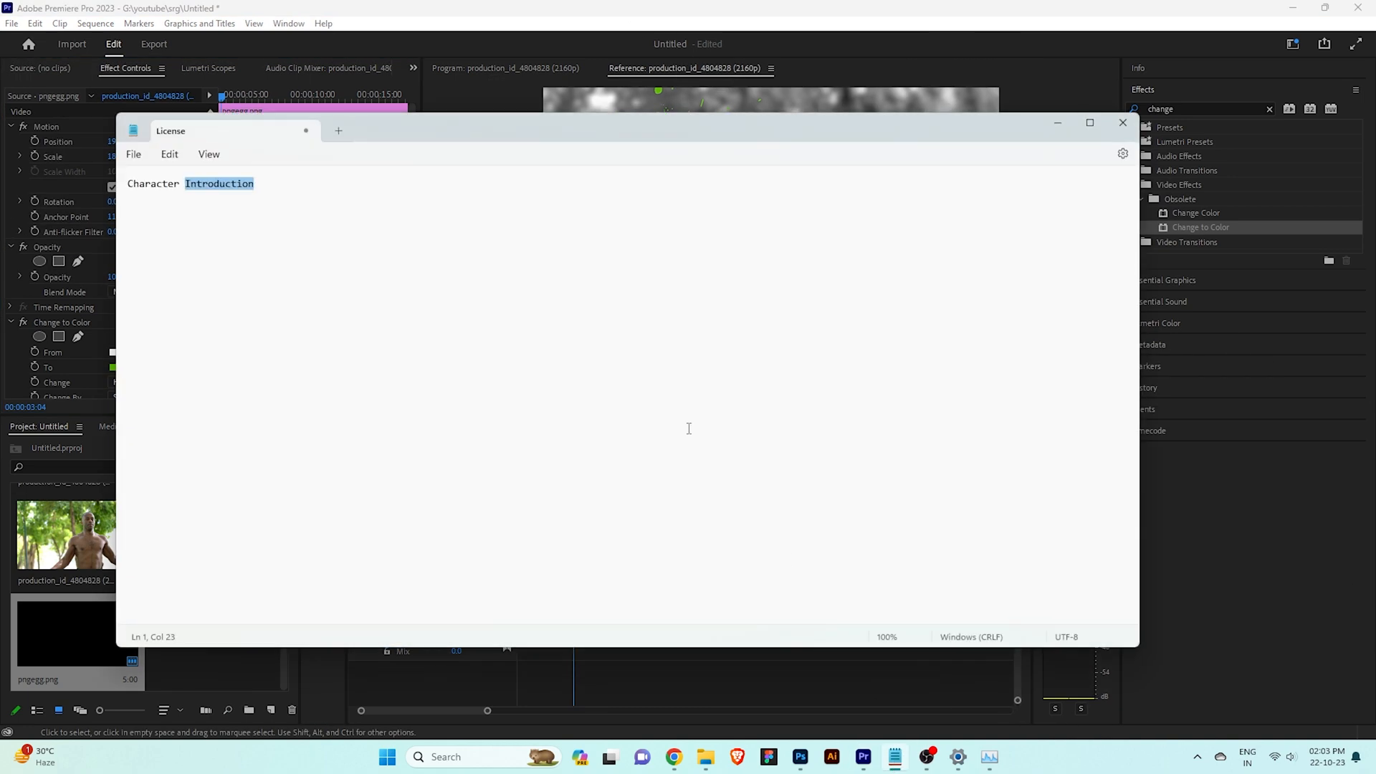
left_click(214, 219)
left_click_drag(281, 174, 125, 186)
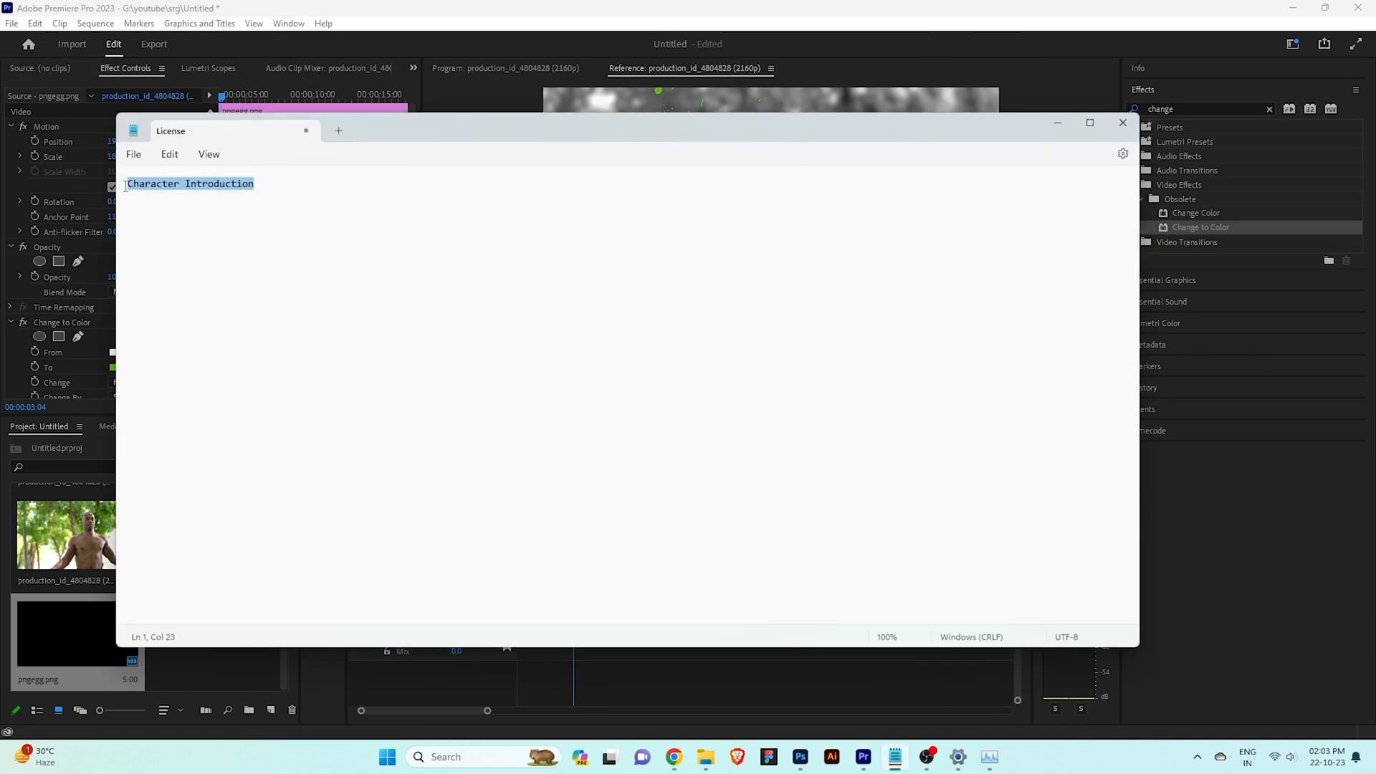
key("alt+Tab")
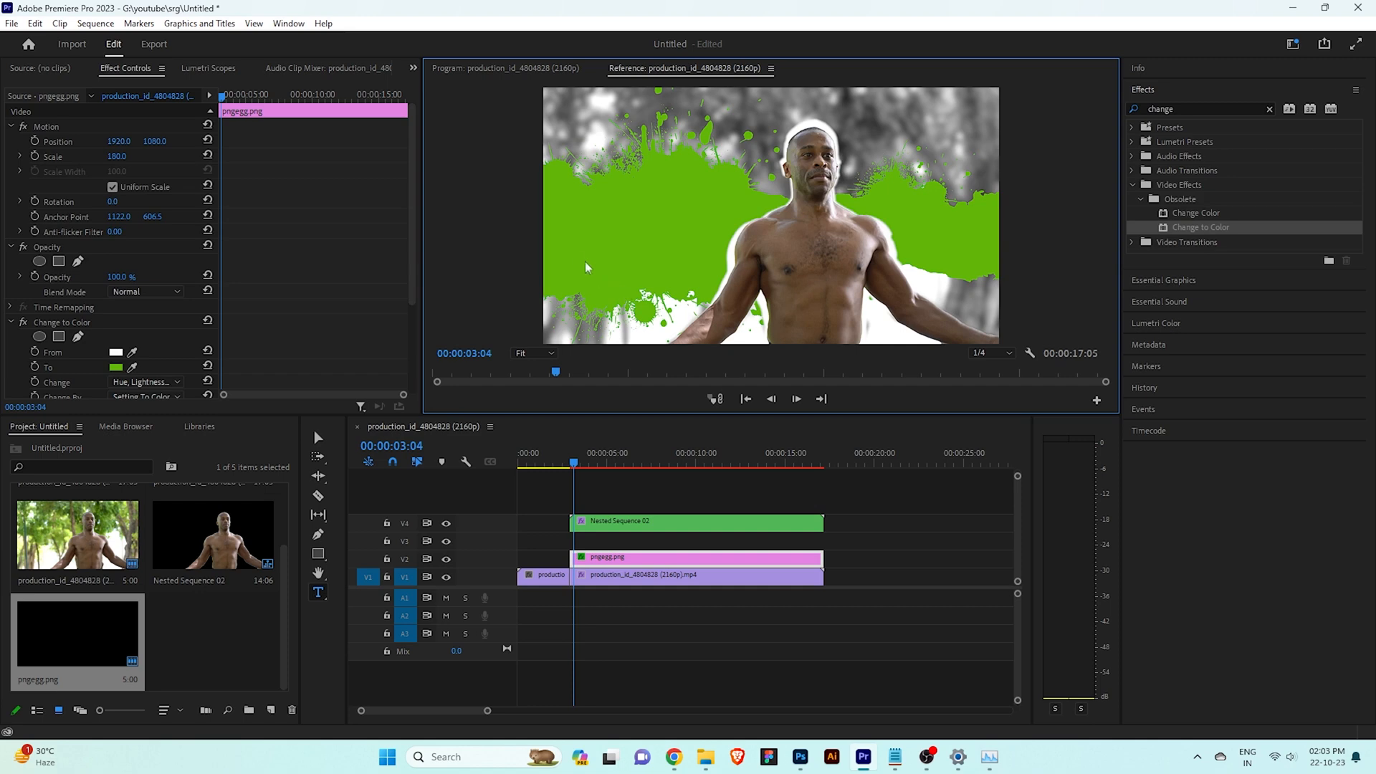
Try to place a text layer on the green splash in the Reference monitor with the Type tool
left_click(318, 592)
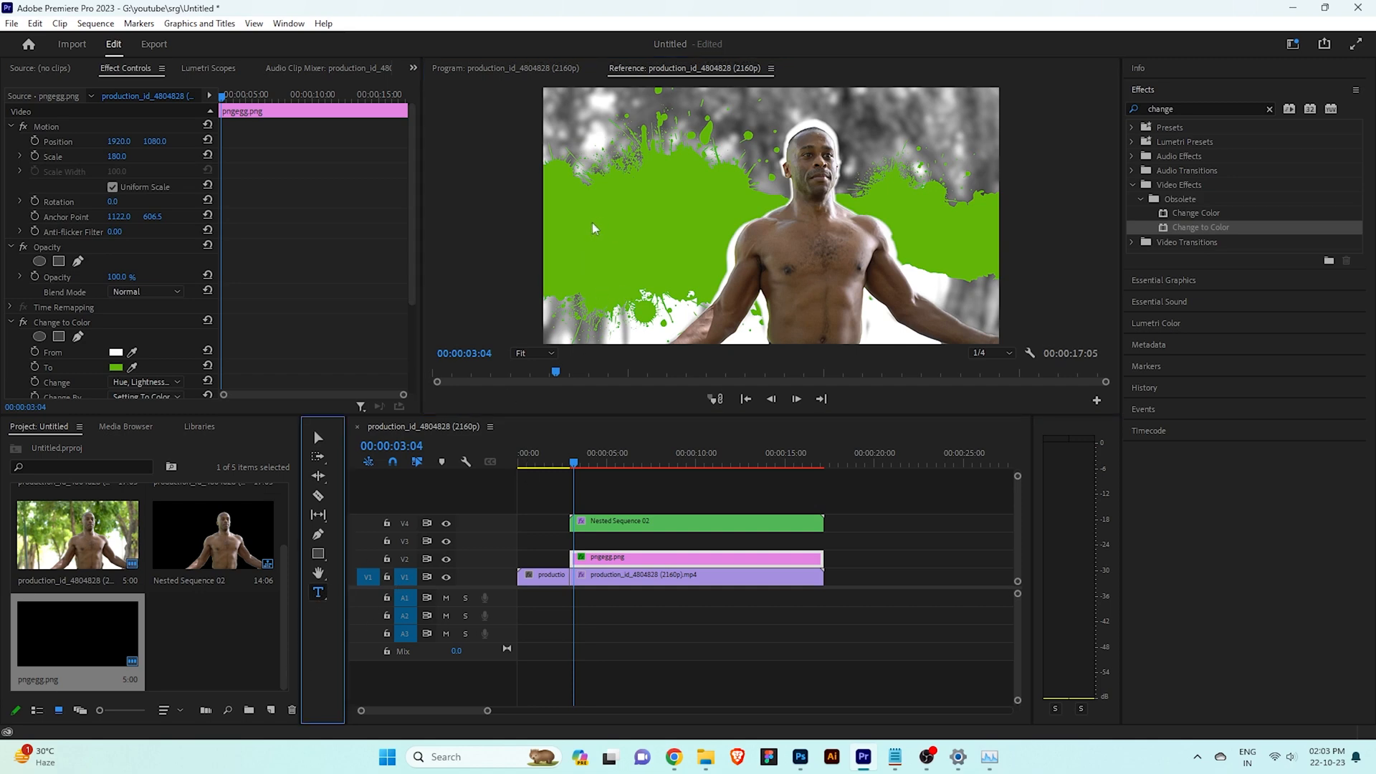
left_click(592, 227)
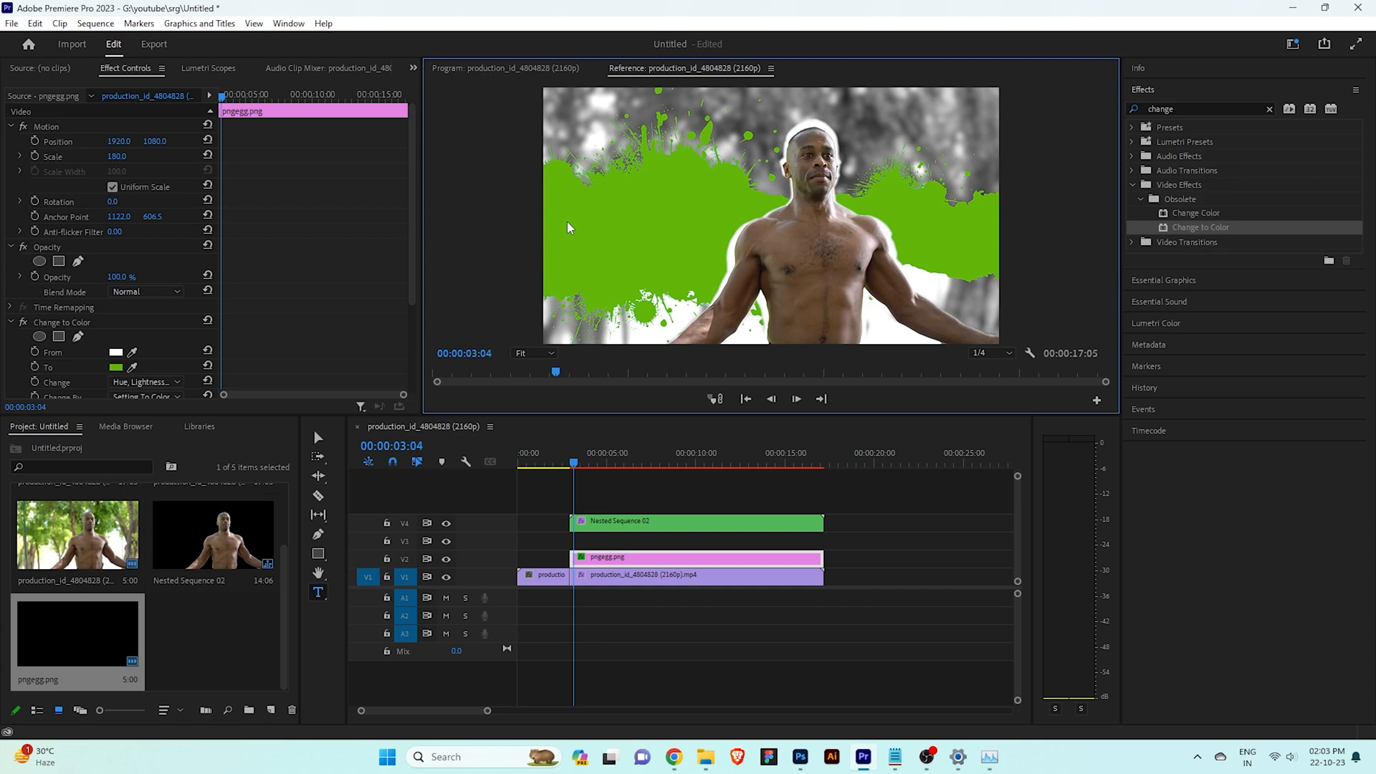
left_click(317, 440)
left_click(319, 593)
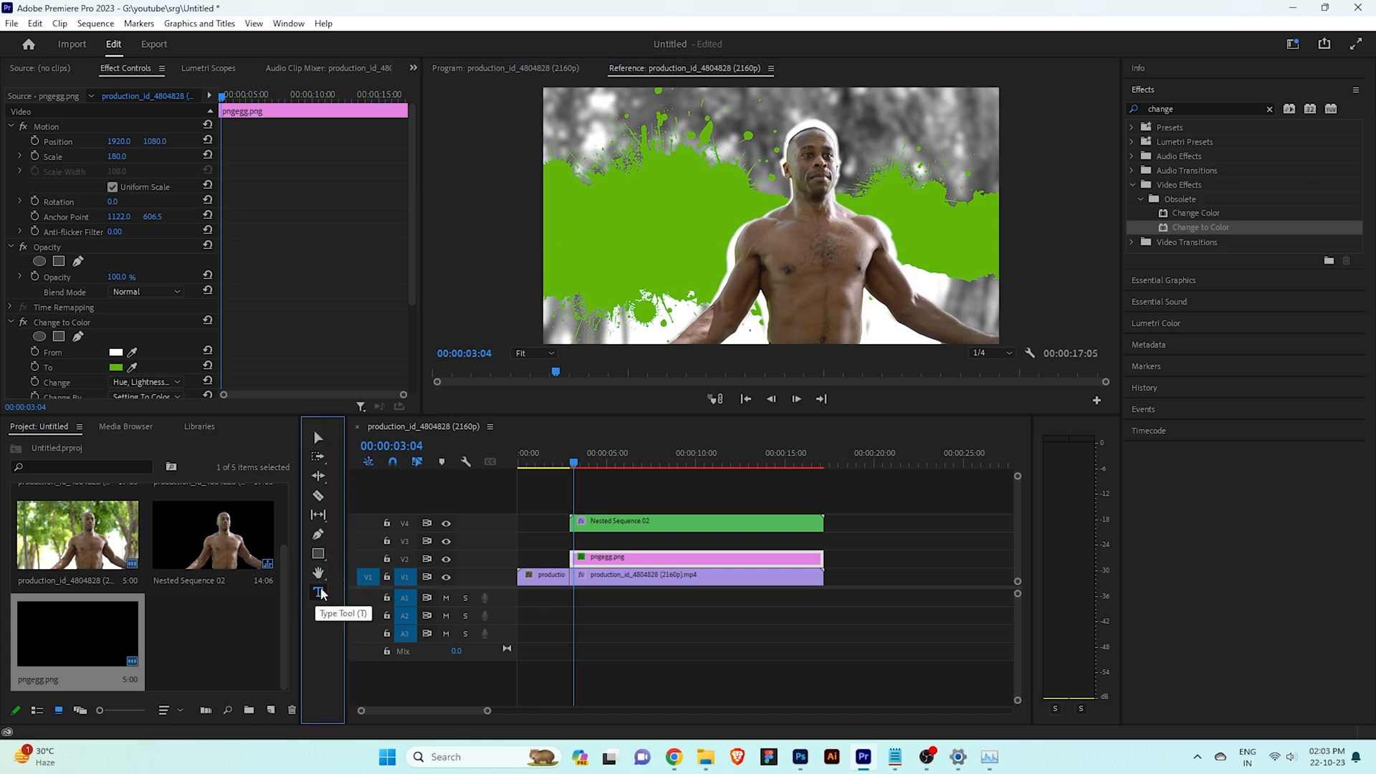
left_click(610, 528)
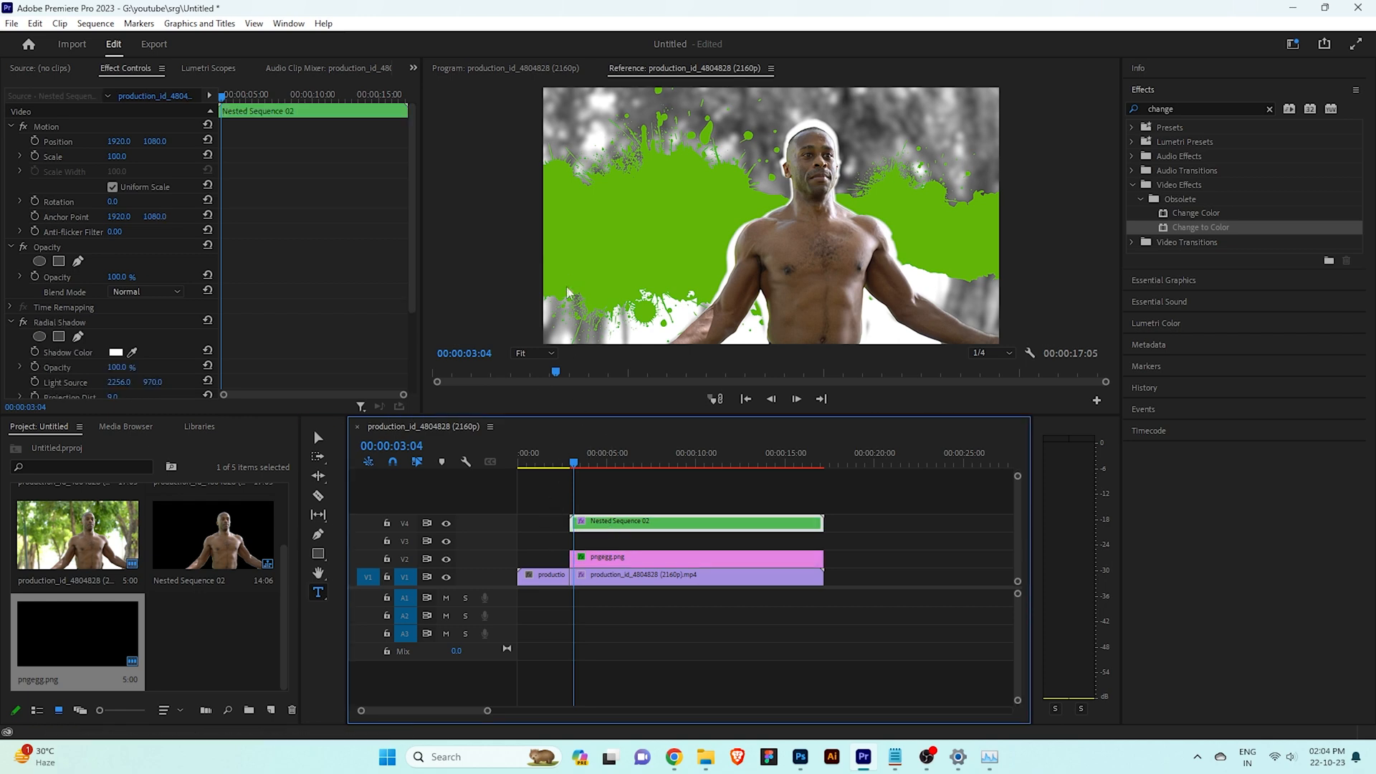
left_click(598, 543)
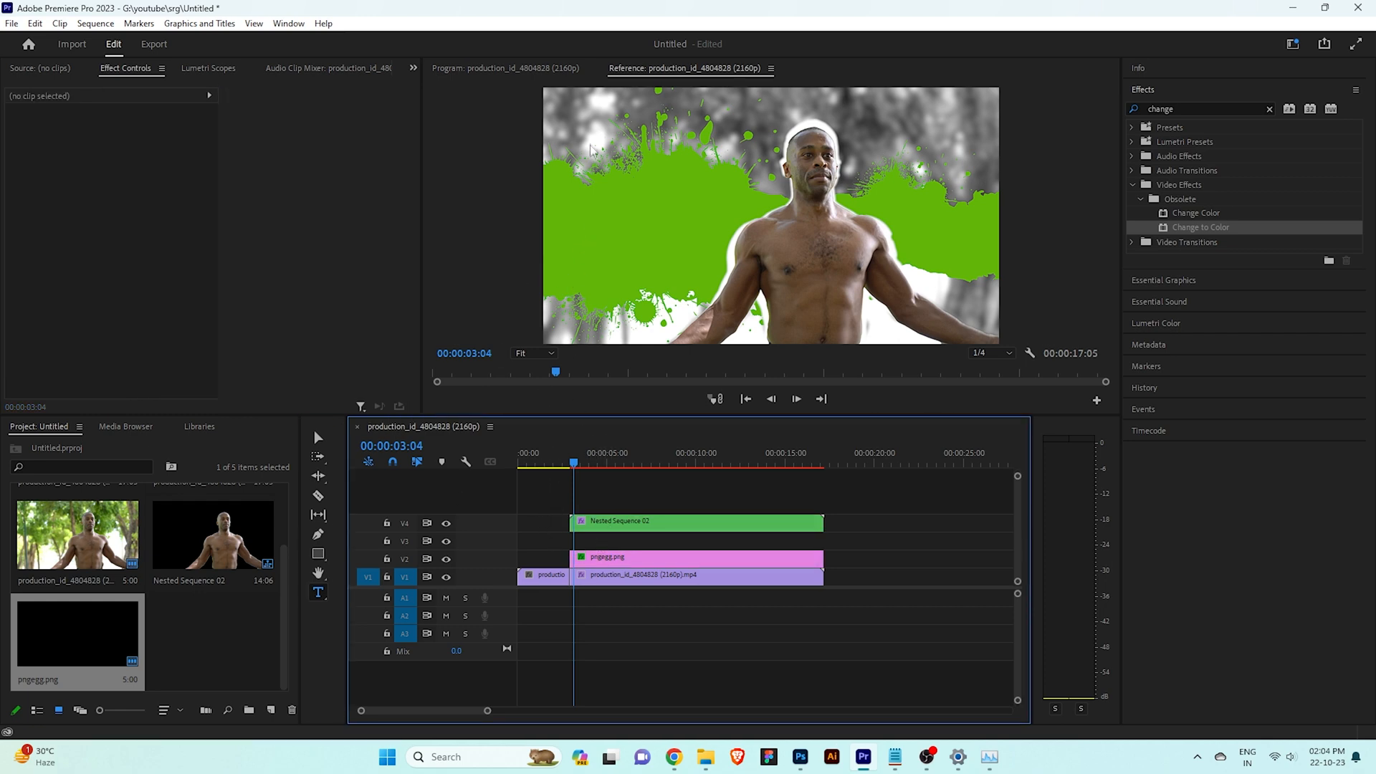
left_click(573, 234)
right_click(562, 231)
left_click(568, 207)
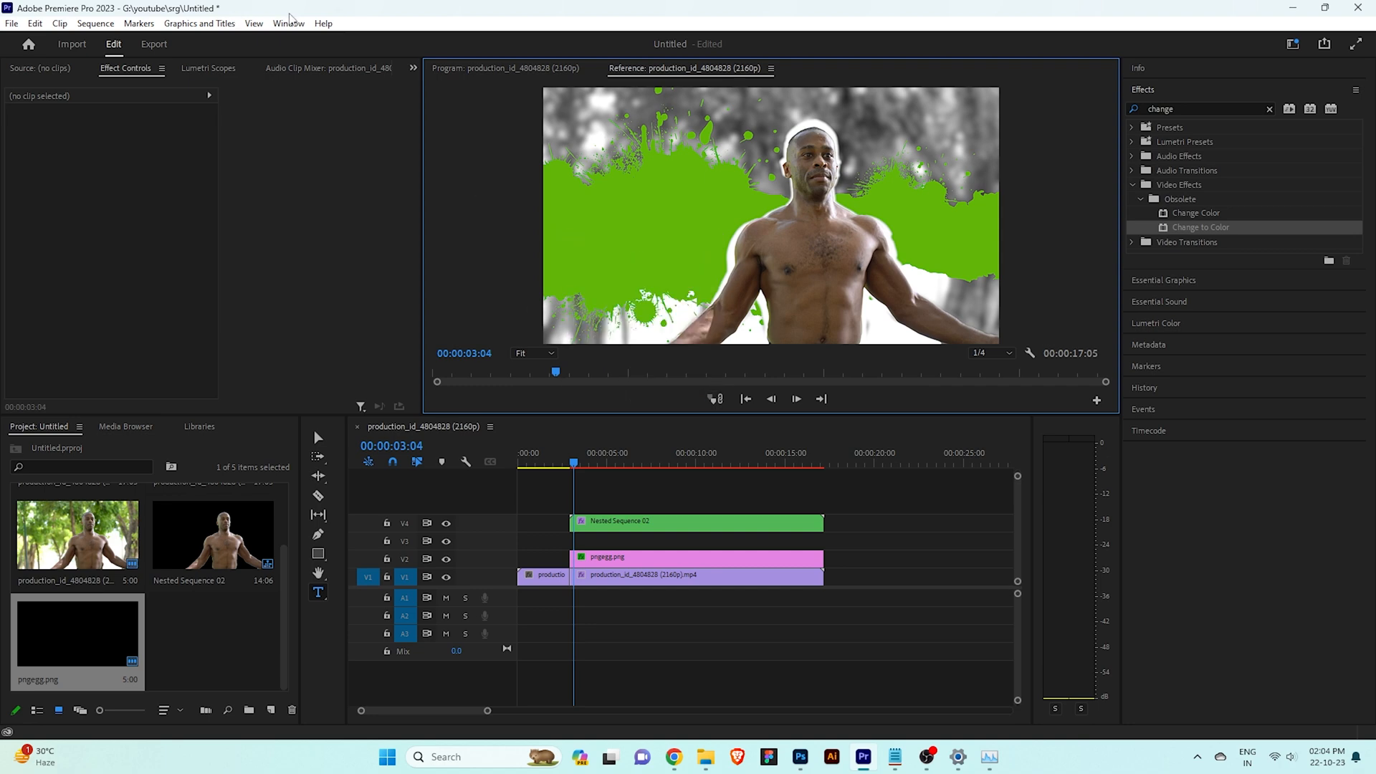
Show the Program monitor and paste "Character Introduction" as a text layer on the green splash beside the man
left_click(289, 23)
left_click(544, 460)
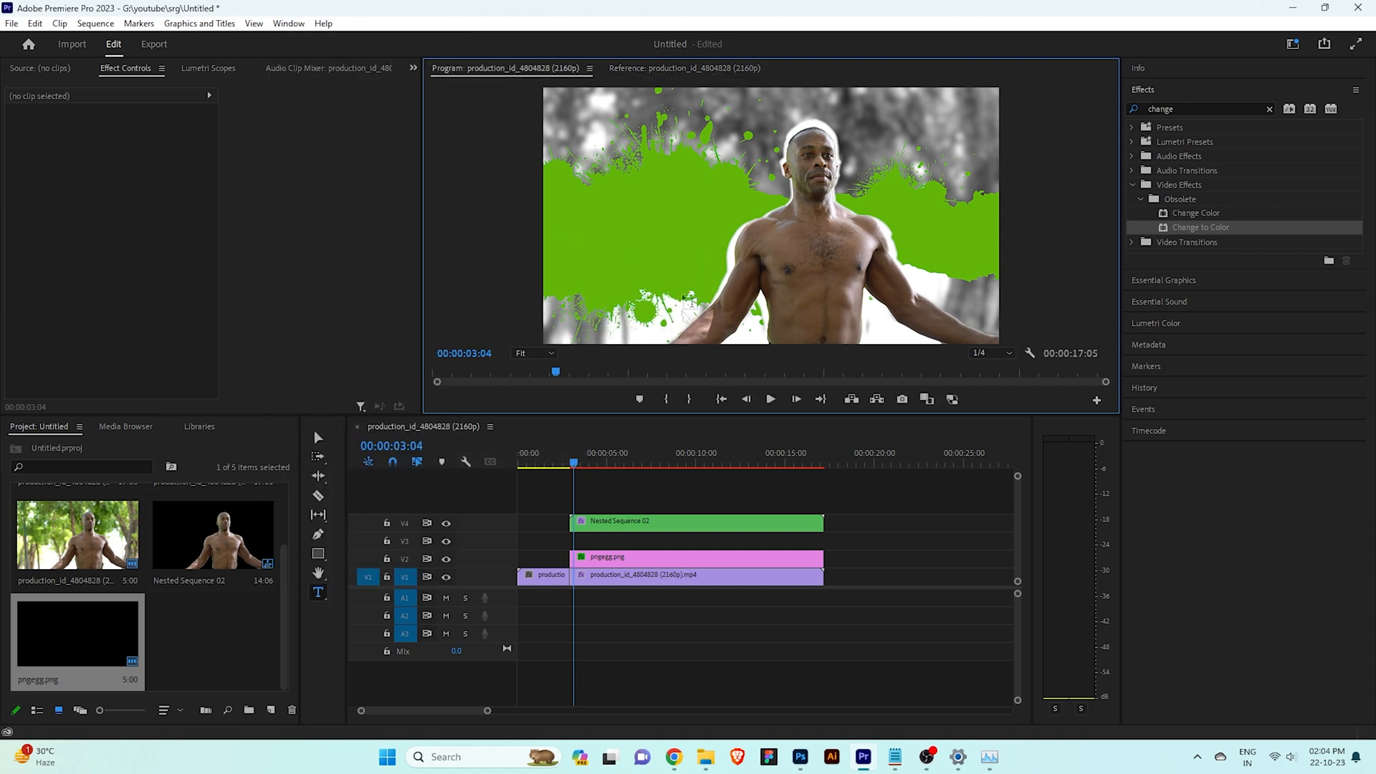
left_click(582, 219)
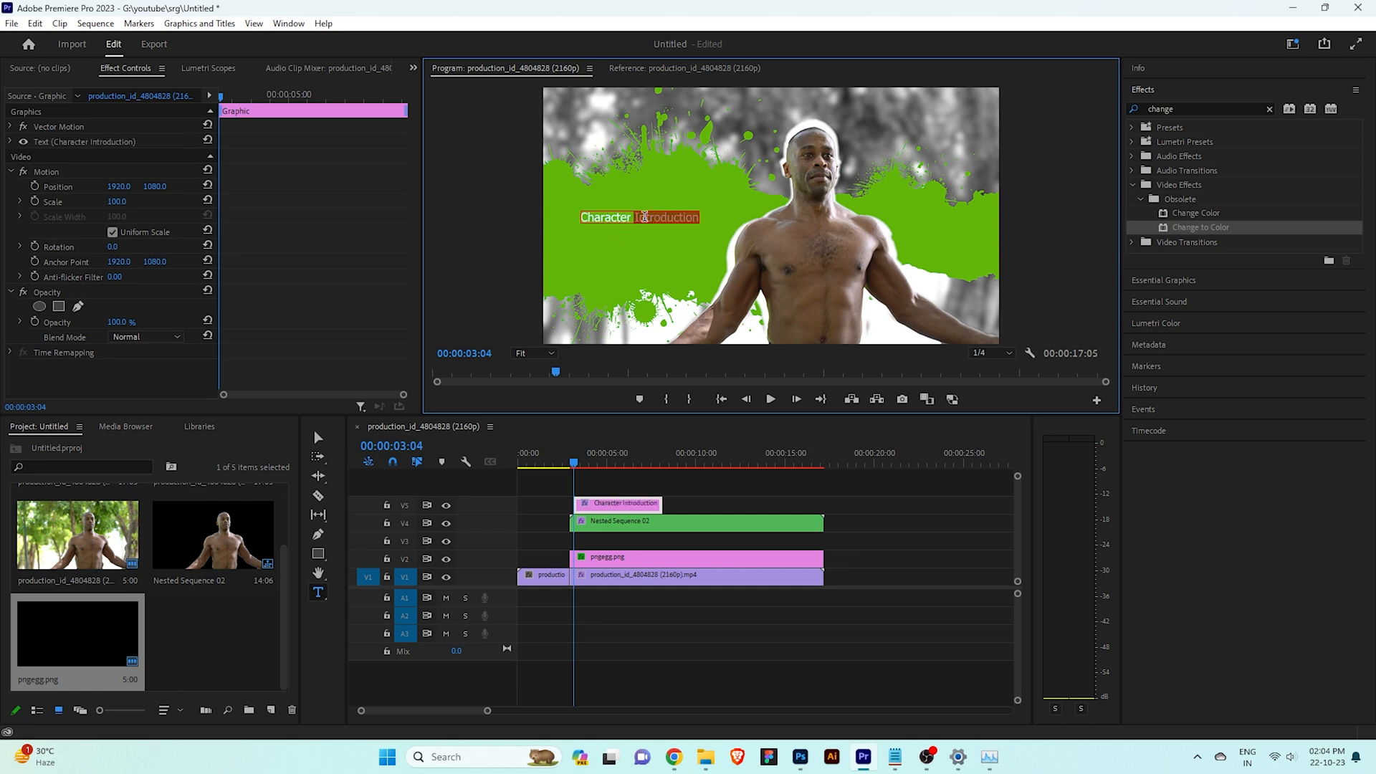
Set the font of the whole "Character Introduction" title to Keylock Fighter
triple_click(645, 216)
left_click(1211, 283)
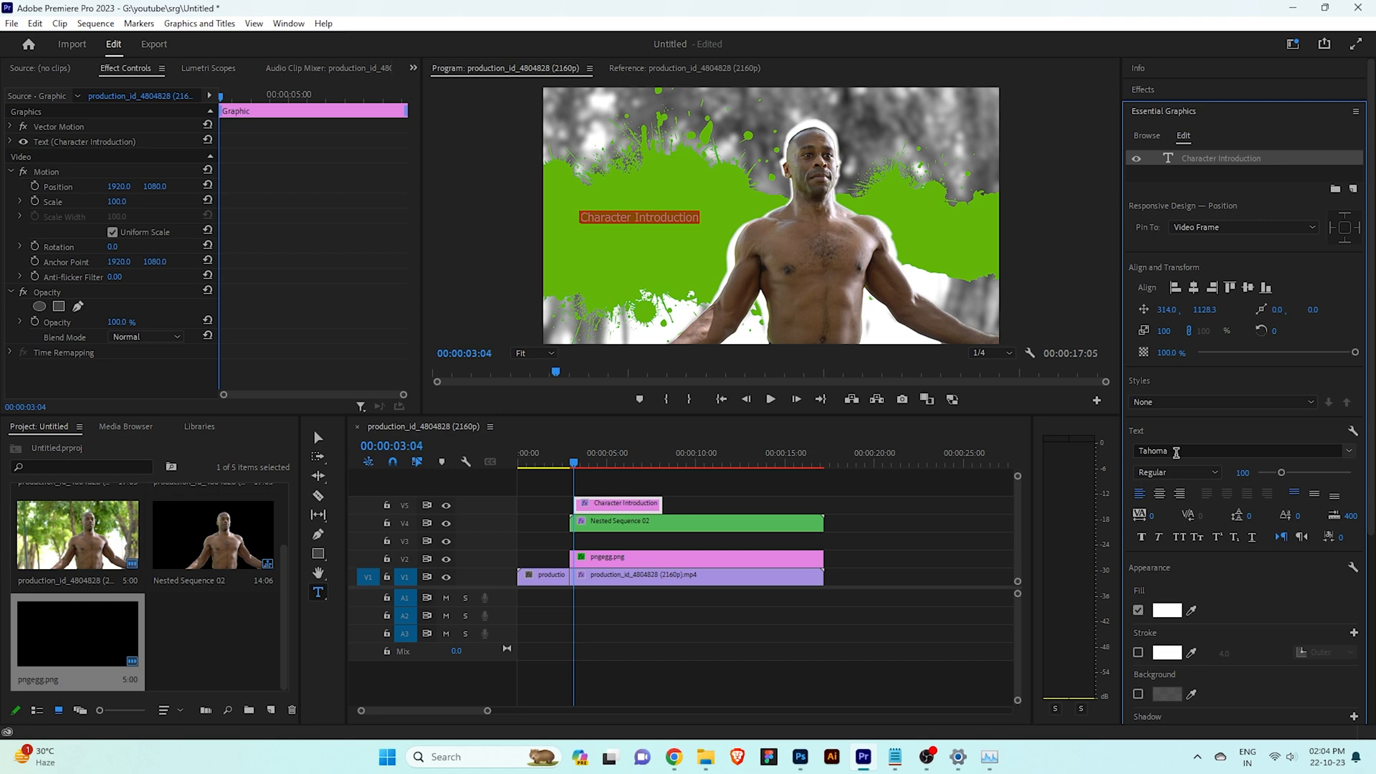
left_click(1173, 453)
type("key")
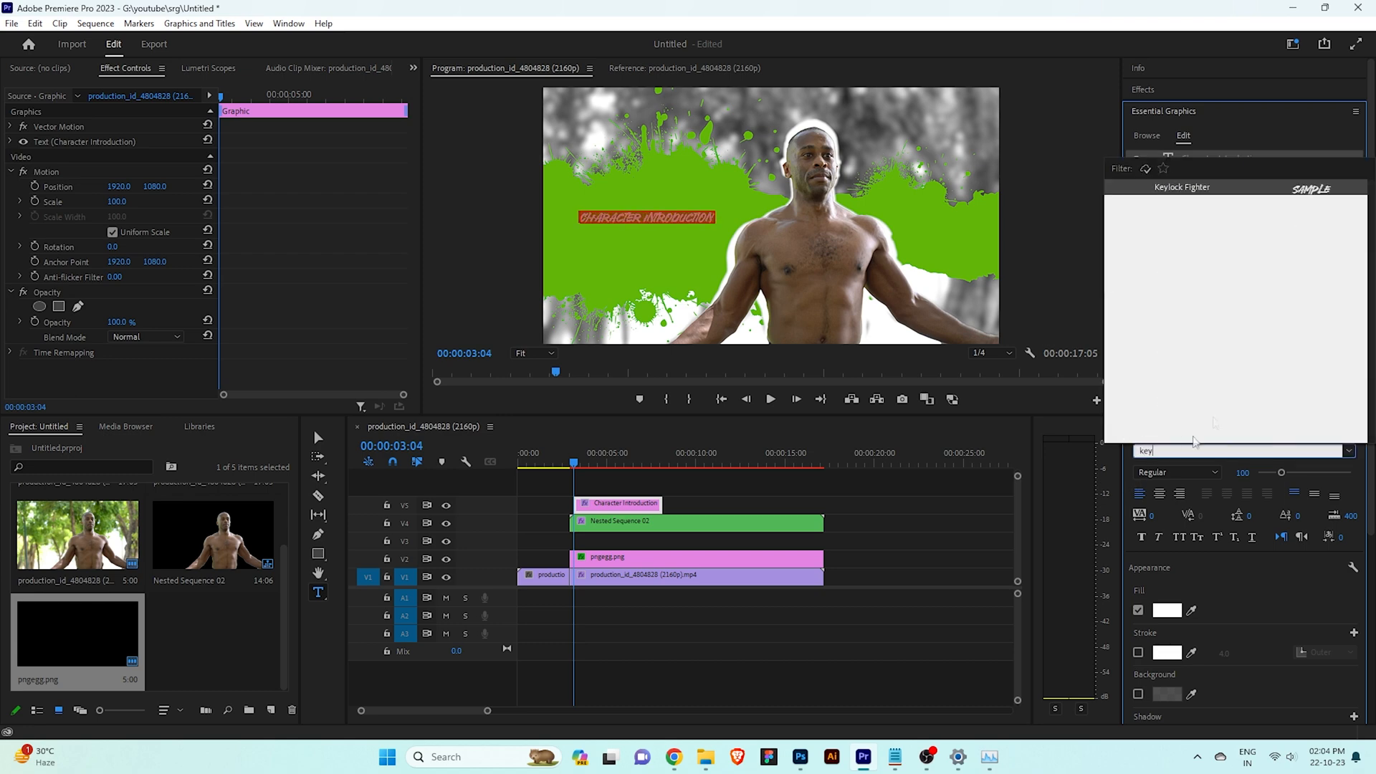
key("Return")
Break the title onto a second line before "Introduction" and enlarge it to a scale of about 196
left_click(642, 220)
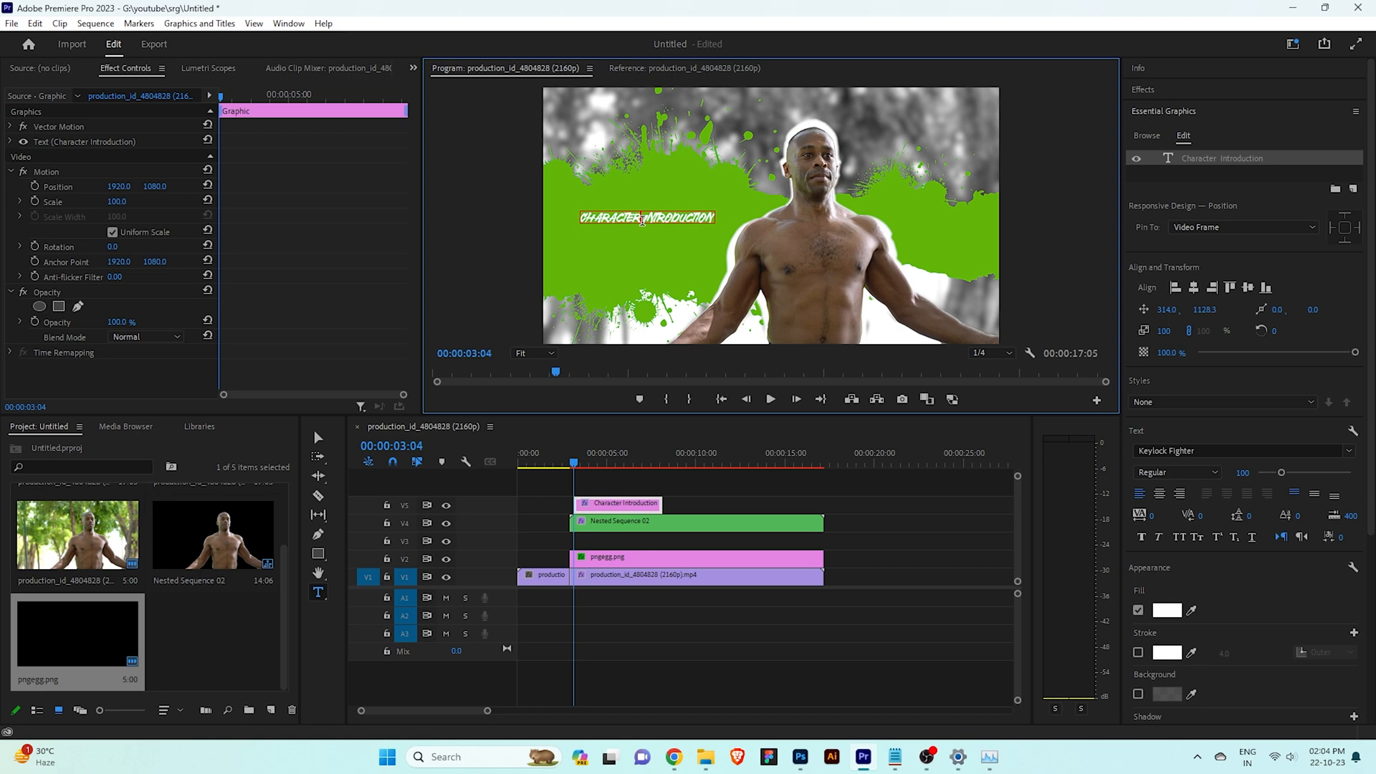
key("Return")
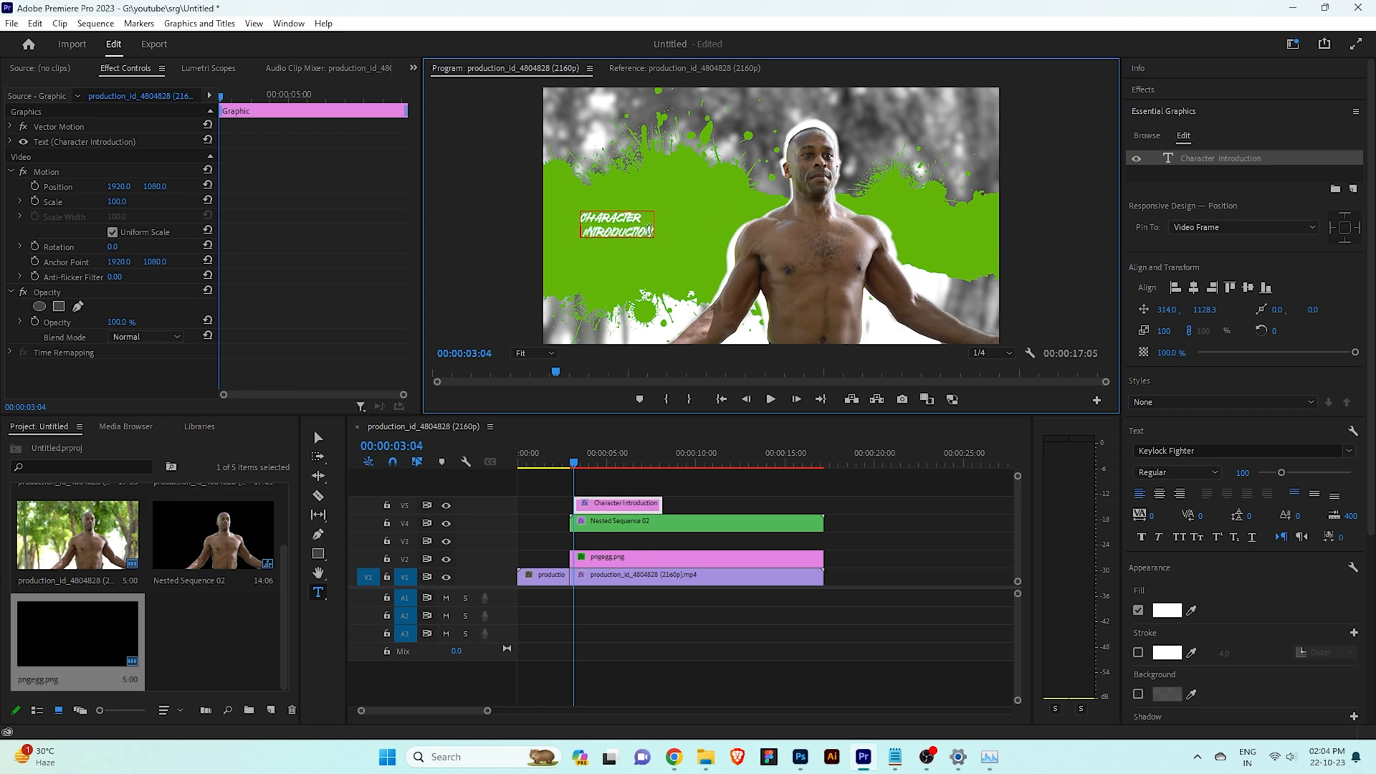
key("ctrl+a")
left_click(318, 437)
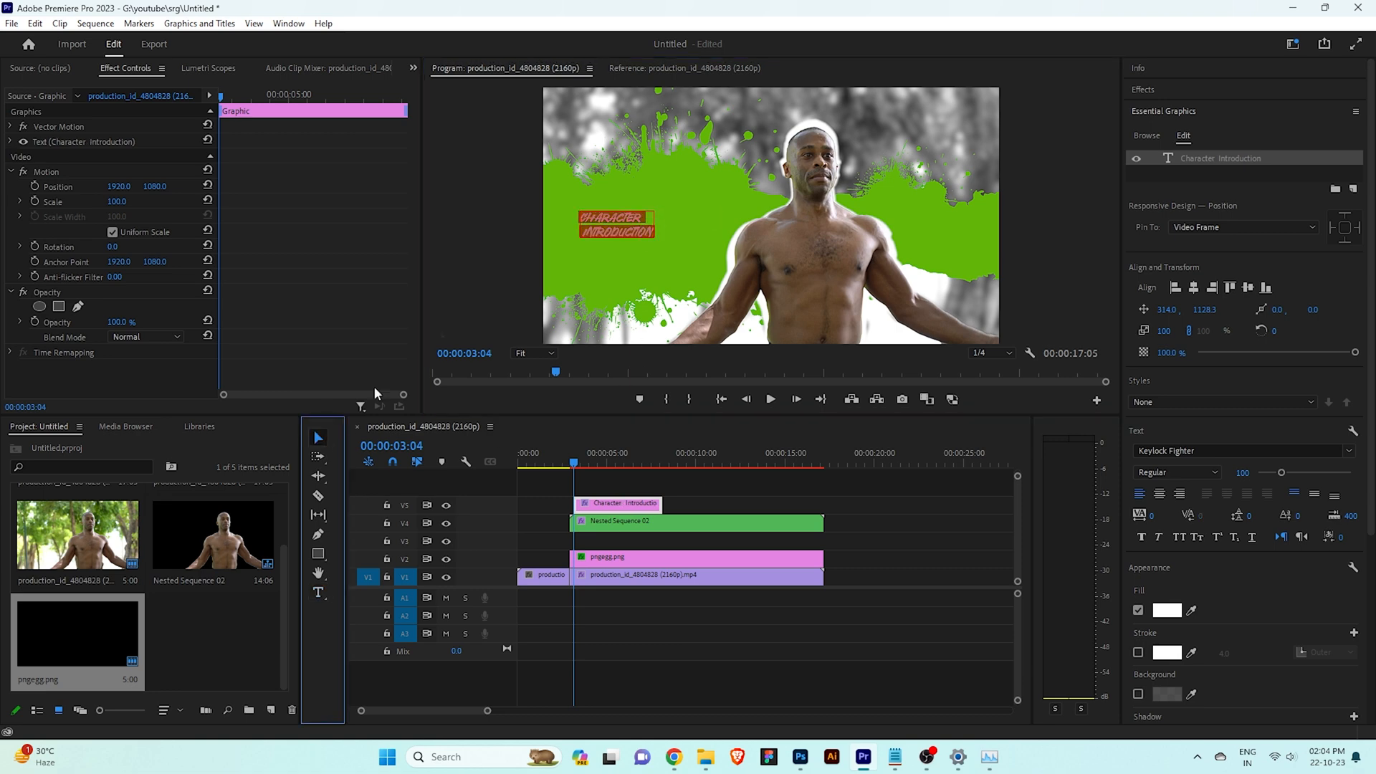
left_click_drag(654, 236, 704, 248)
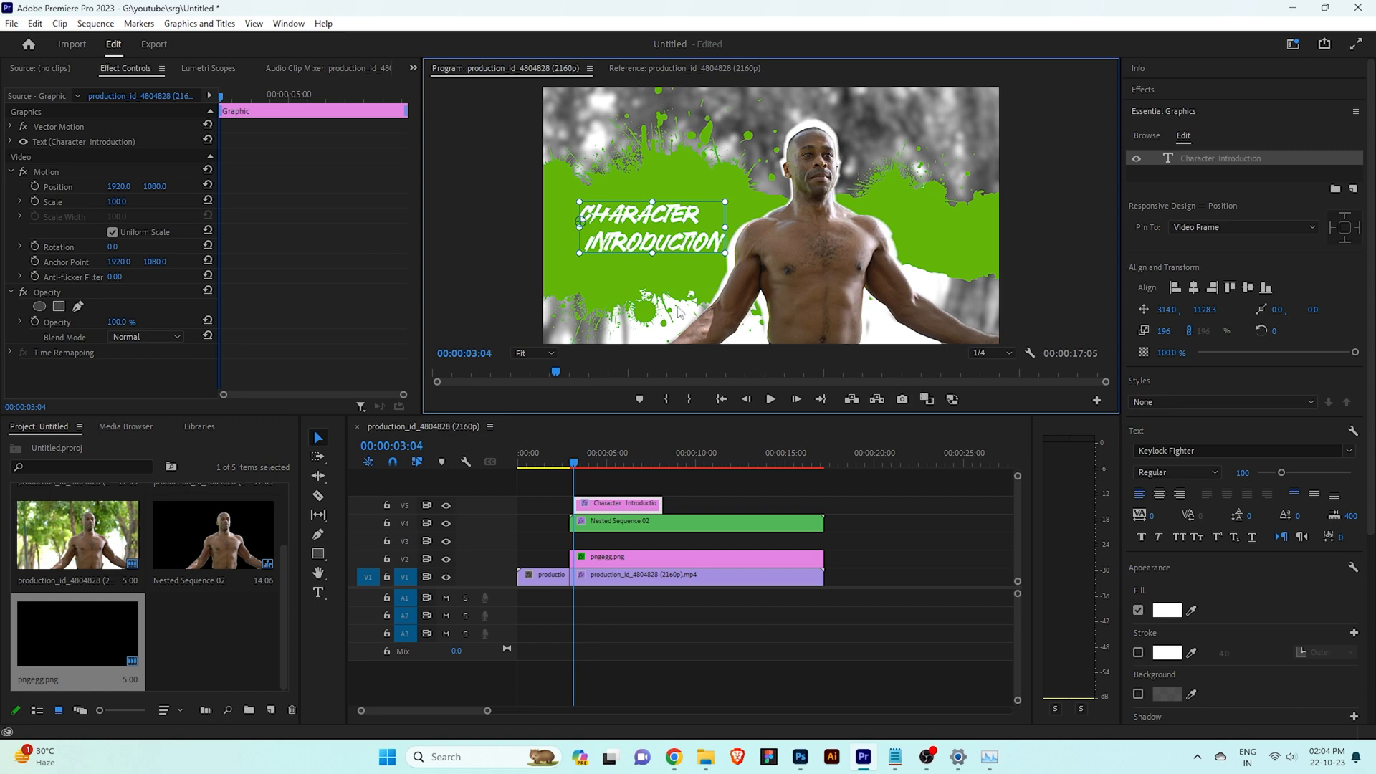
double_click(602, 240)
left_click(589, 241)
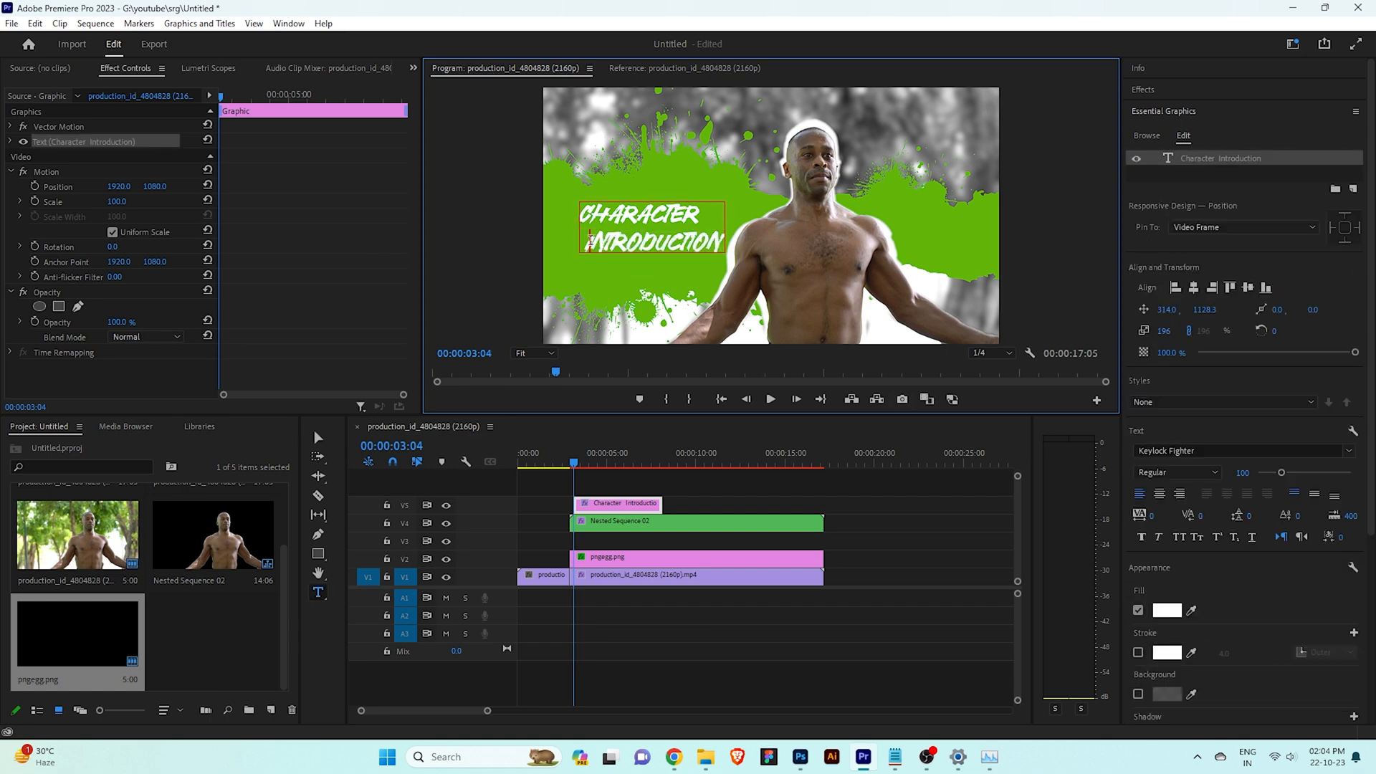
left_click(738, 251, "shift")
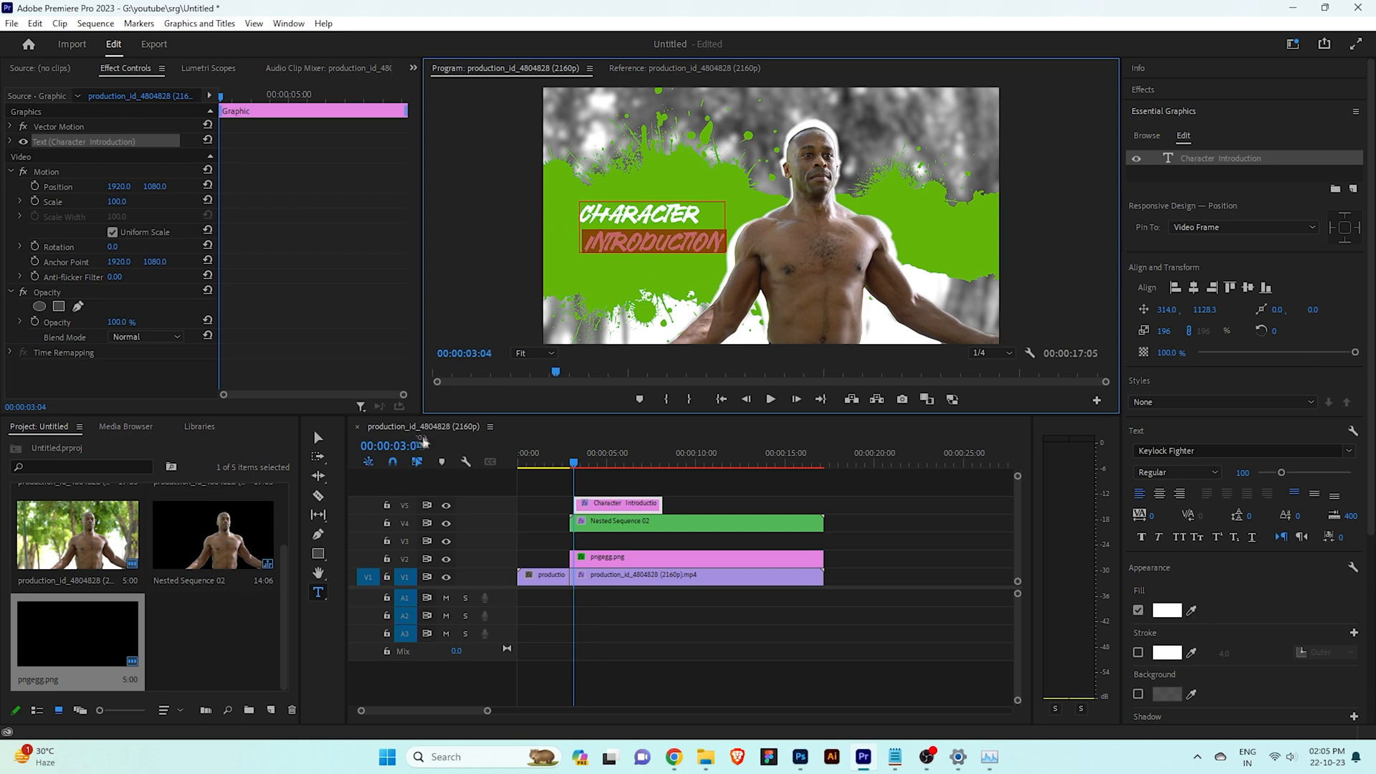
left_click(319, 437)
left_click(666, 339)
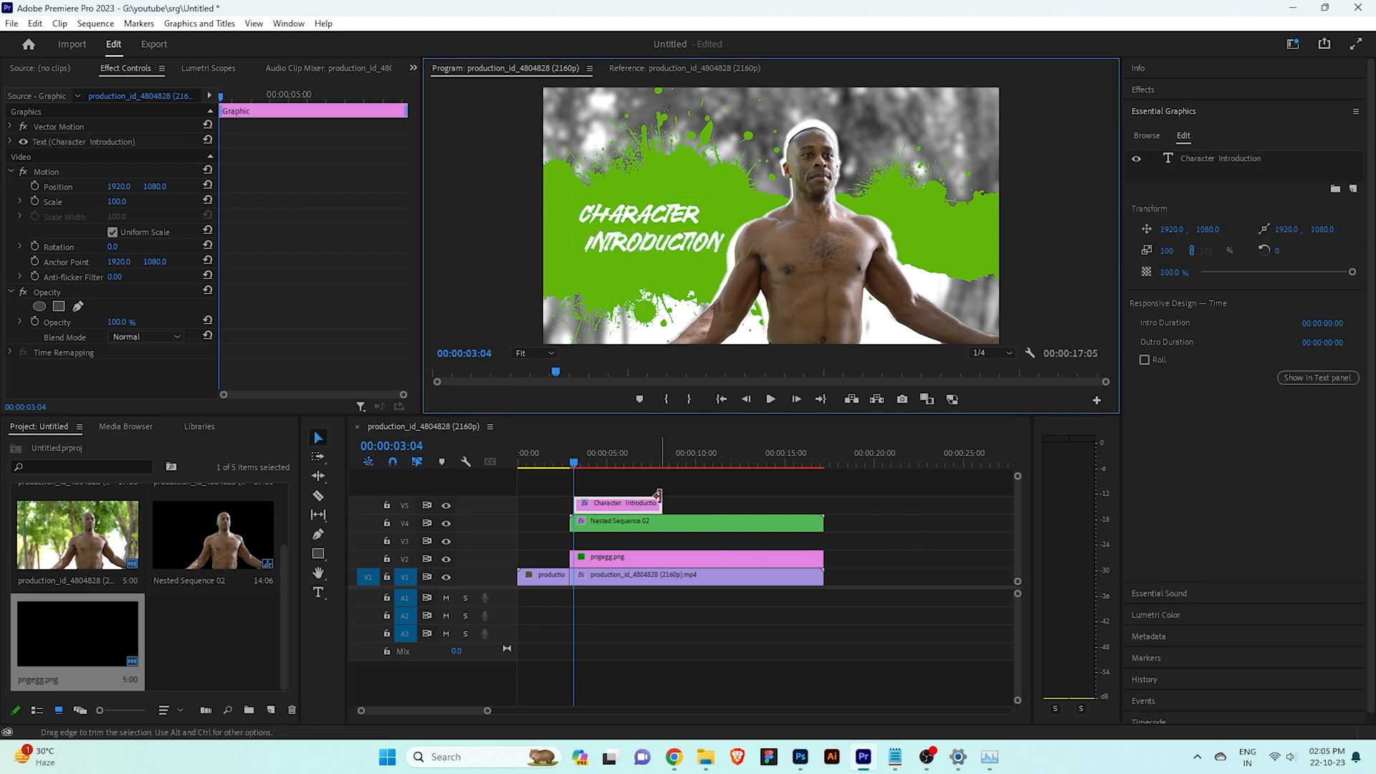
Extend the title clip to the end of the other clips and place it on track V3 beneath Nested Sequence 02
left_click_drag(662, 503, 822, 503)
left_click_drag(577, 503, 628, 540)
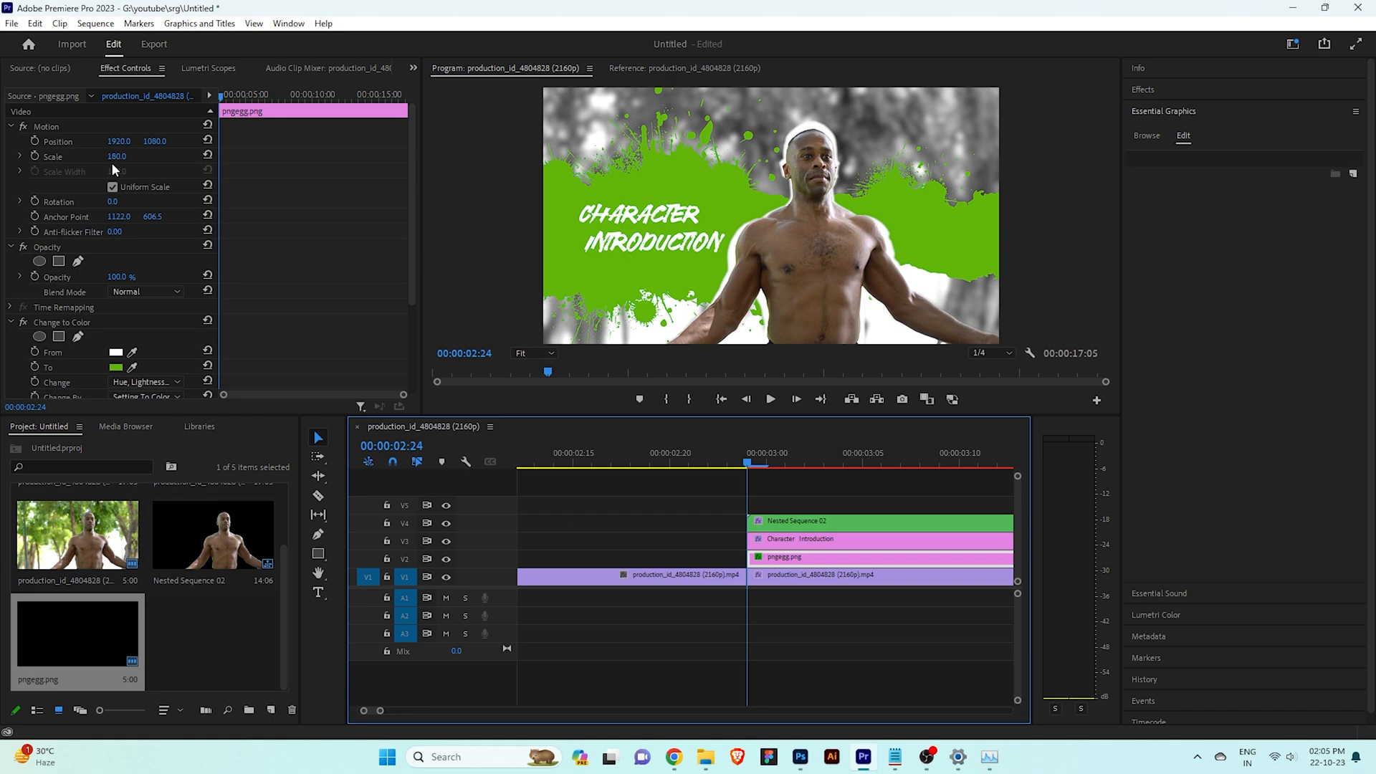
Add Position, Scale and Rotation keyframes to pngegg.png at 00:00:02:24, with the scale set to 179
left_click(35, 157)
left_click(35, 140)
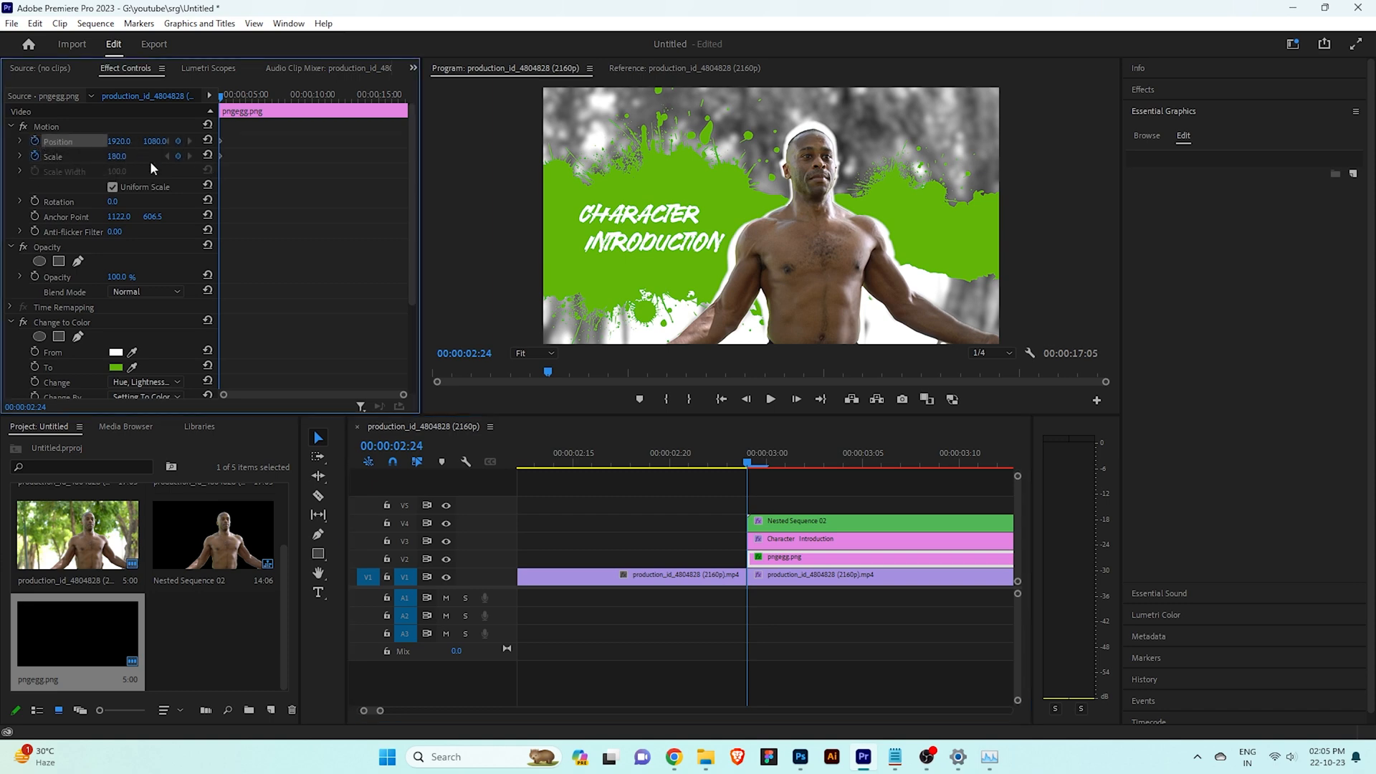
mouse_move(117, 156)
left_mouse_down()
mouse_move(137, 156)
mouse_move(115, 156)
left_mouse_up()
left_click_drag(154, 141, 182, 142)
key("z")
left_click_drag(114, 201, 118, 202)
left_click(34, 201)
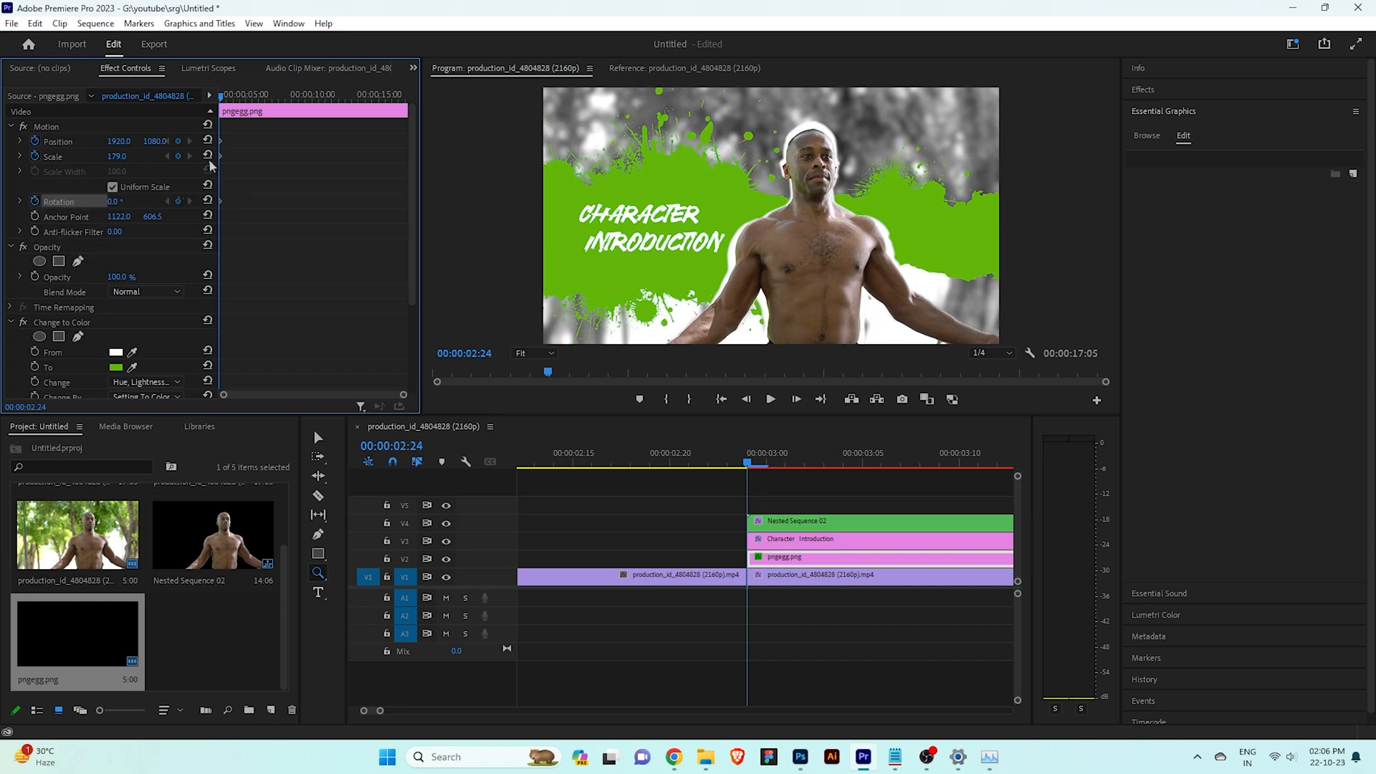
Add a rotation keyframe of 9° to pngegg.png at 00:00:03:18 and play back the splash animation
left_click_drag(222, 104, 232, 106)
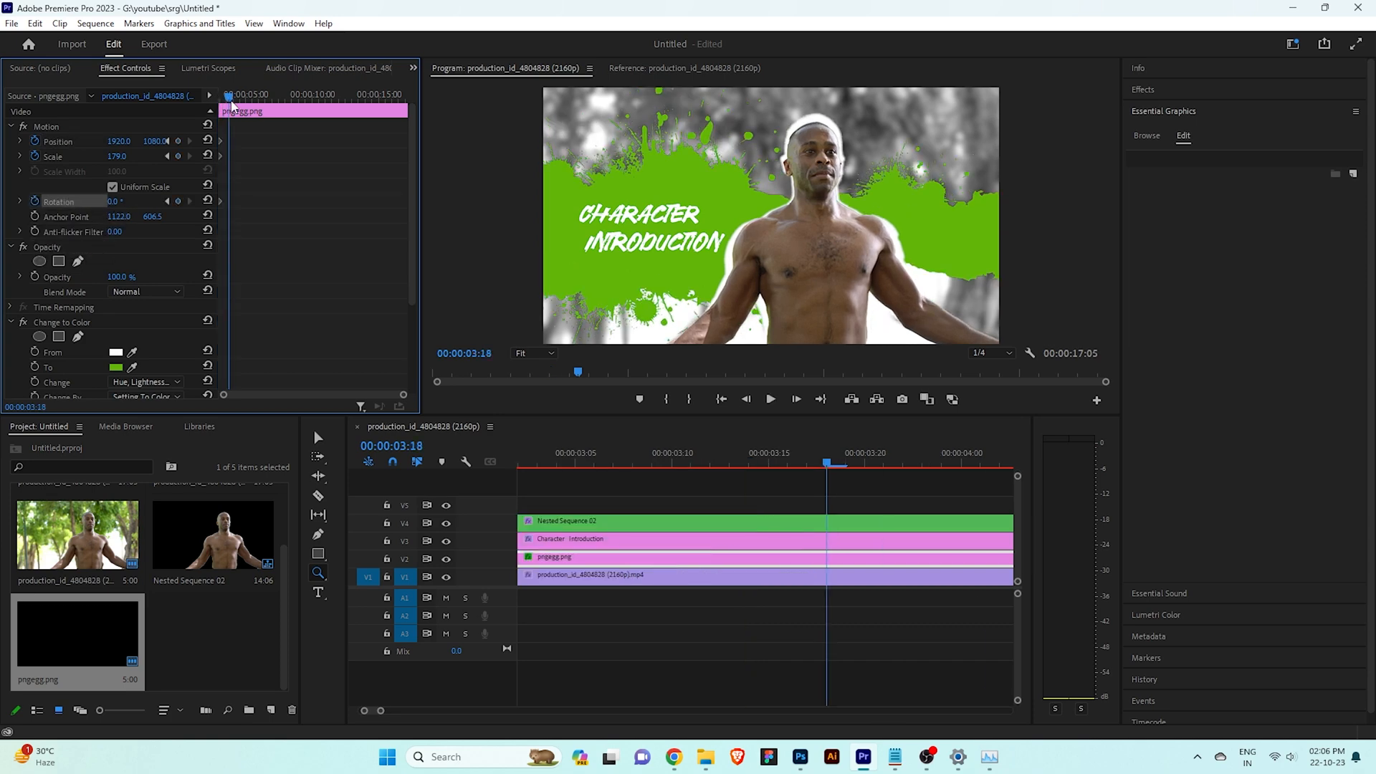
left_click_drag(116, 203, 122, 203)
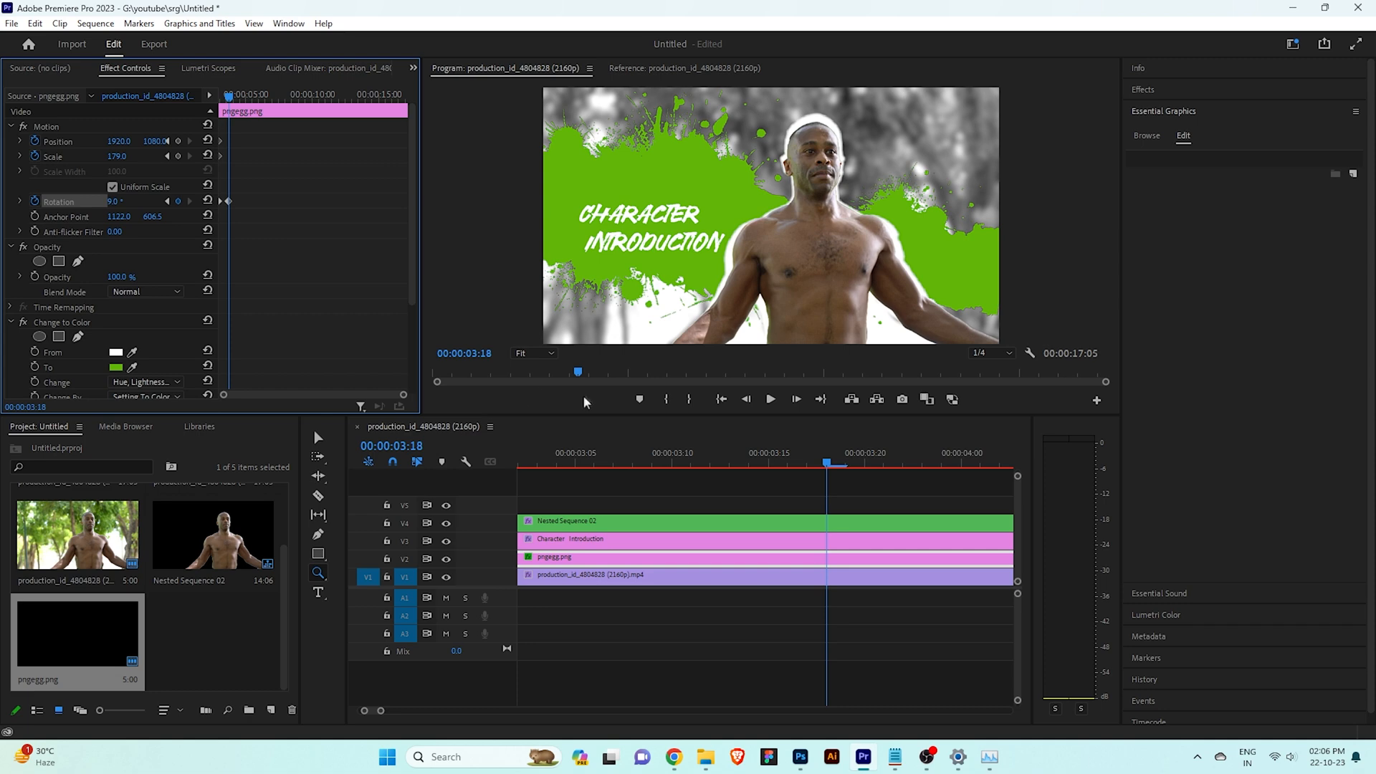
left_click_drag(817, 460, 525, 471)
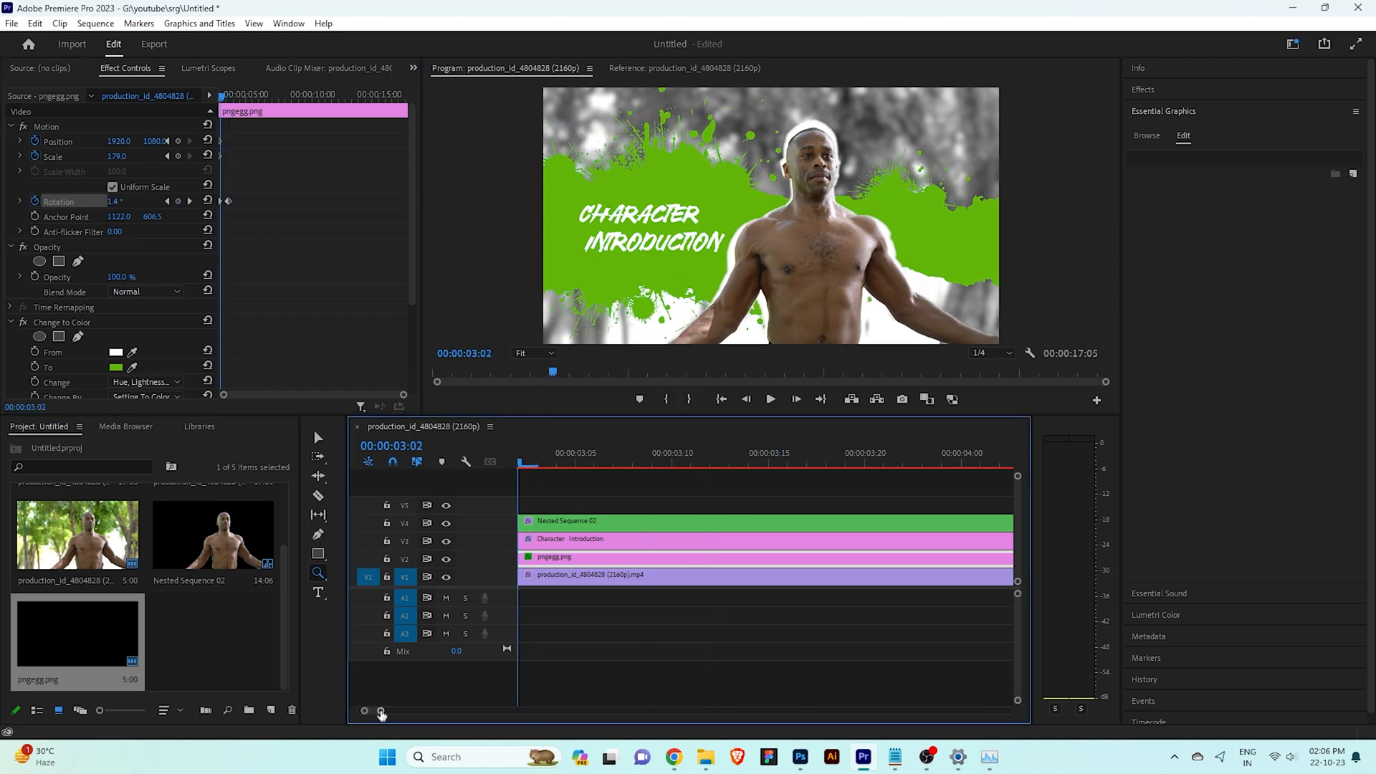
left_click_drag(381, 711, 412, 710)
left_click(753, 465)
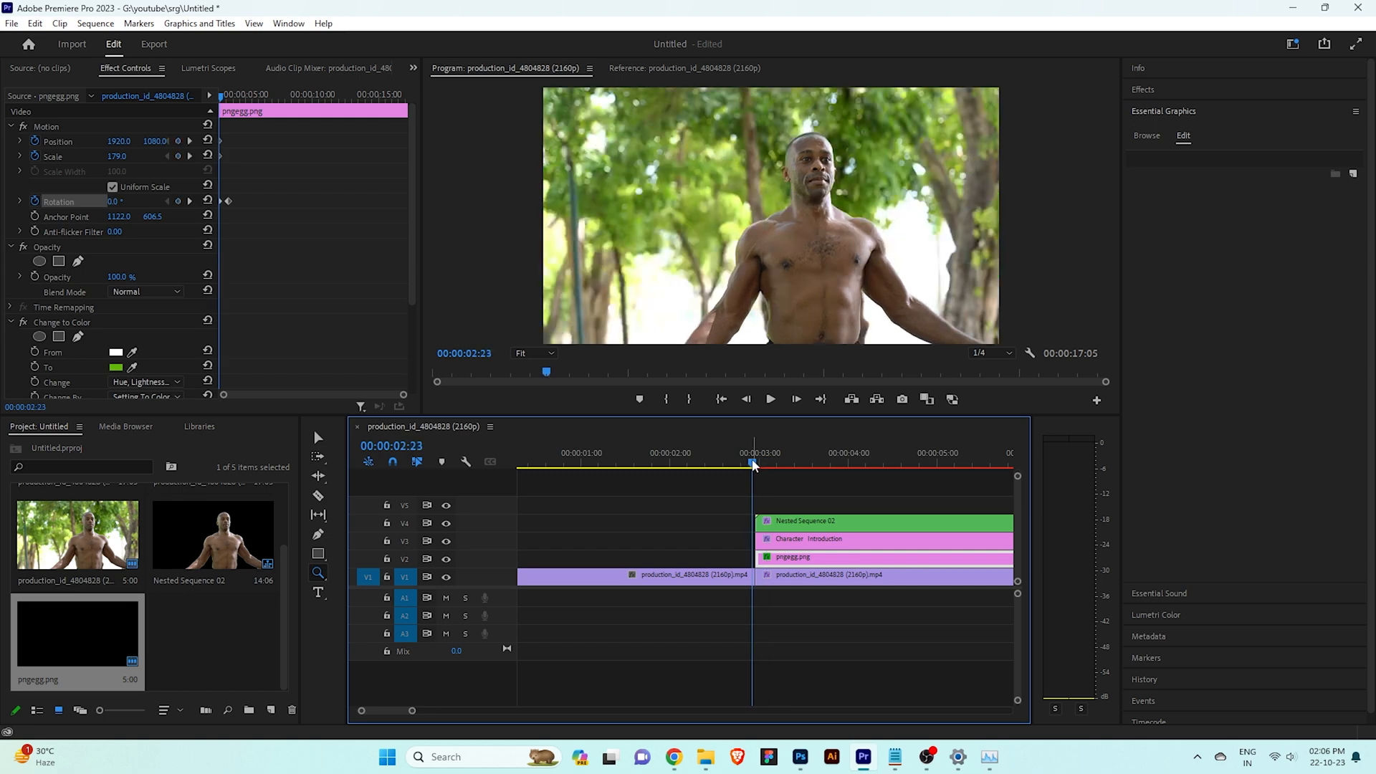
key("space")
key("space")
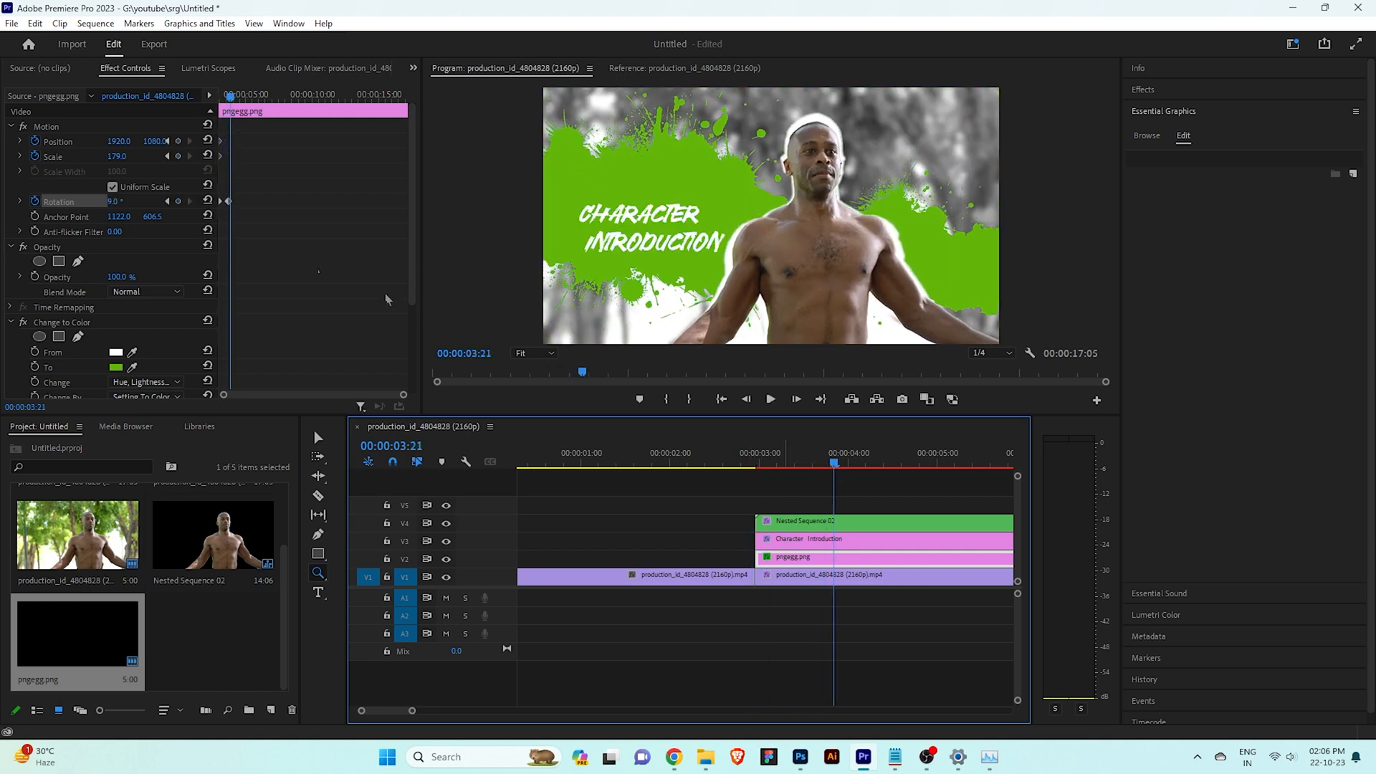
left_click(231, 151)
left_click_drag(229, 99, 233, 99)
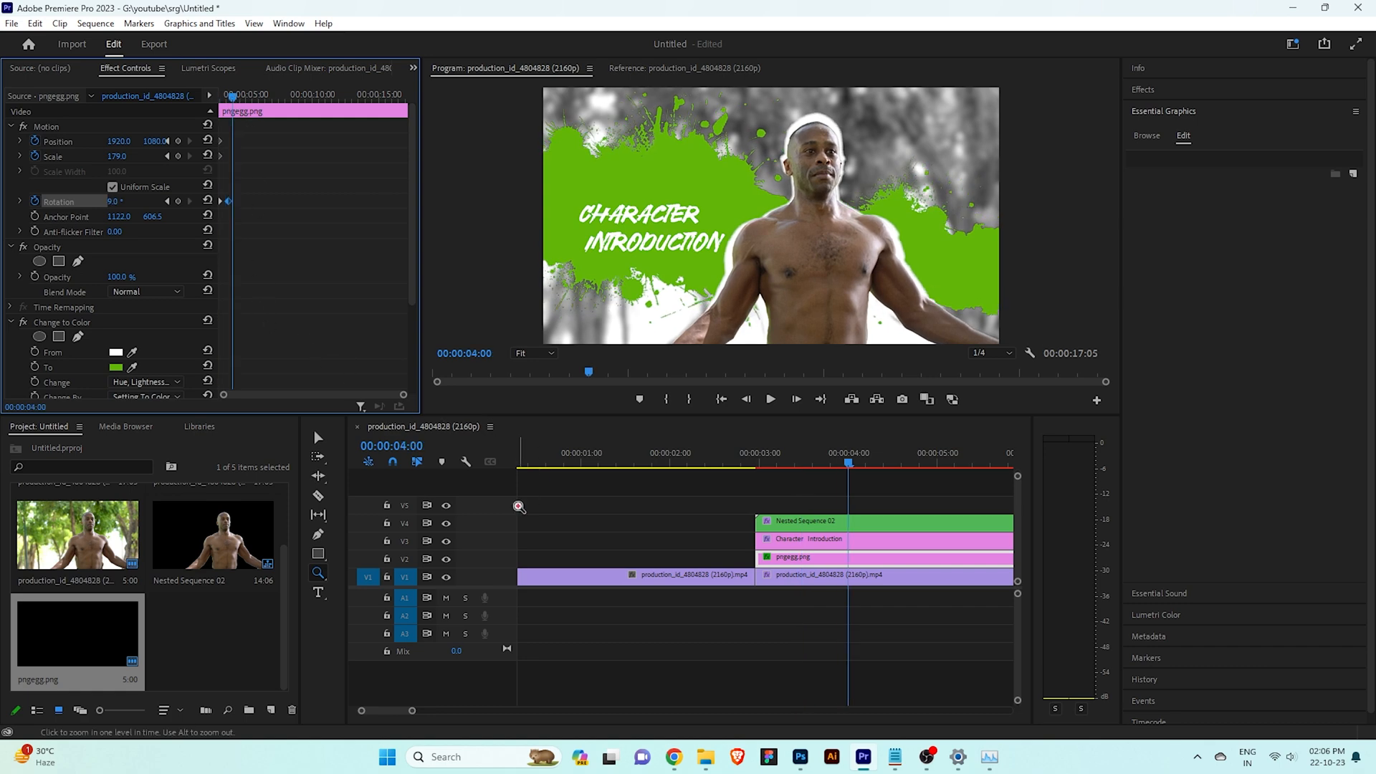
left_click_drag(412, 711, 462, 710)
left_click_drag(403, 395, 329, 396)
mouse_move(251, 96)
left_mouse_down()
mouse_move(230, 96)
mouse_move(257, 95)
mouse_move(242, 99)
left_mouse_up()
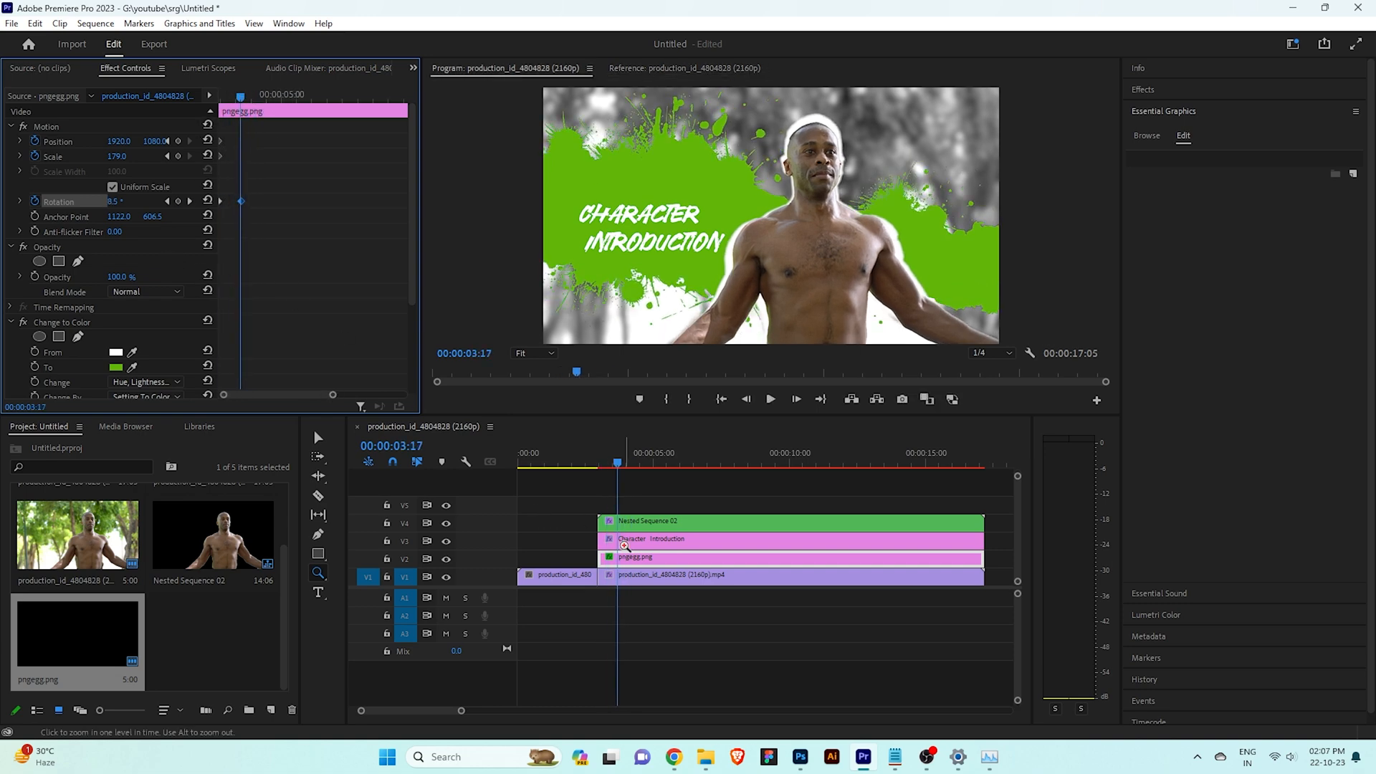
Move the "Character Introduction" title clip up by setting its vertical position to 995
left_click(626, 546)
key("v")
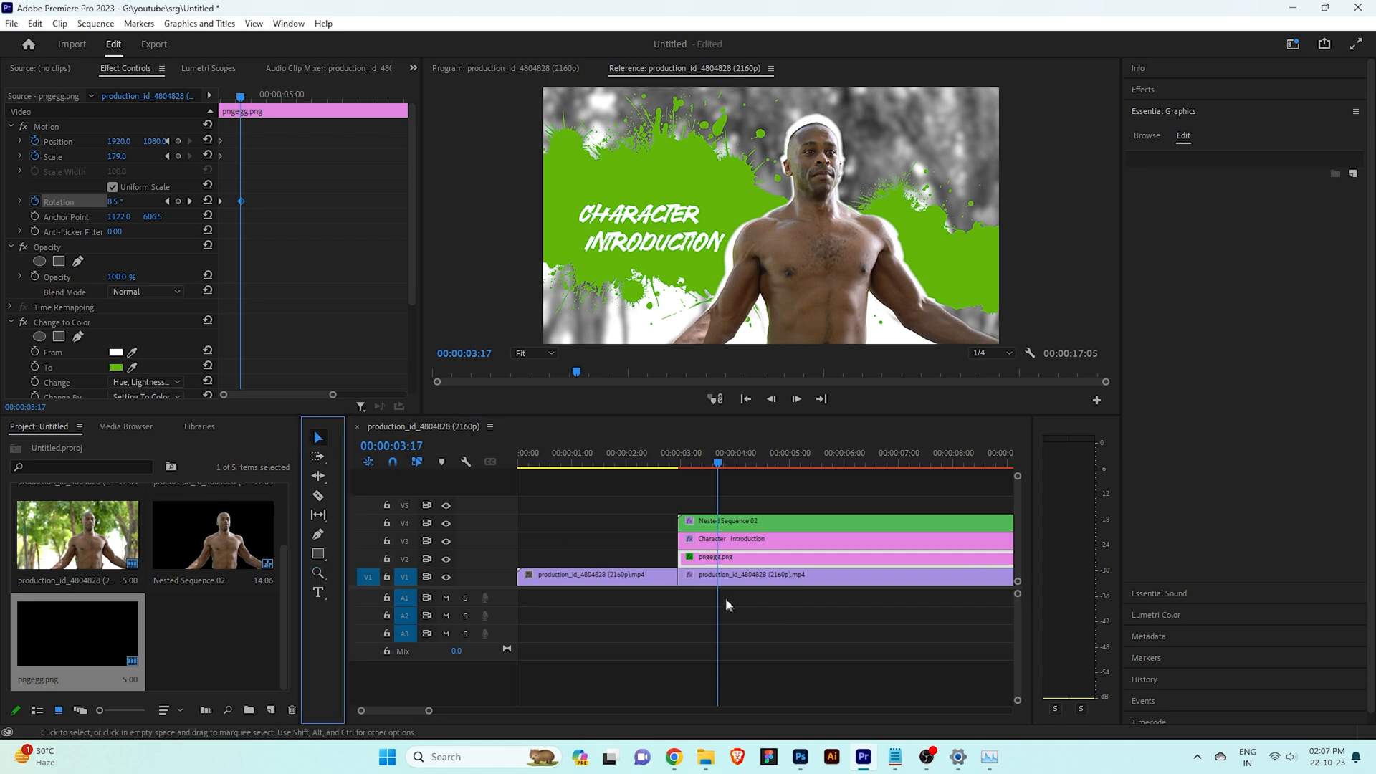
left_click(736, 545)
left_click_drag(153, 189, 92, 188)
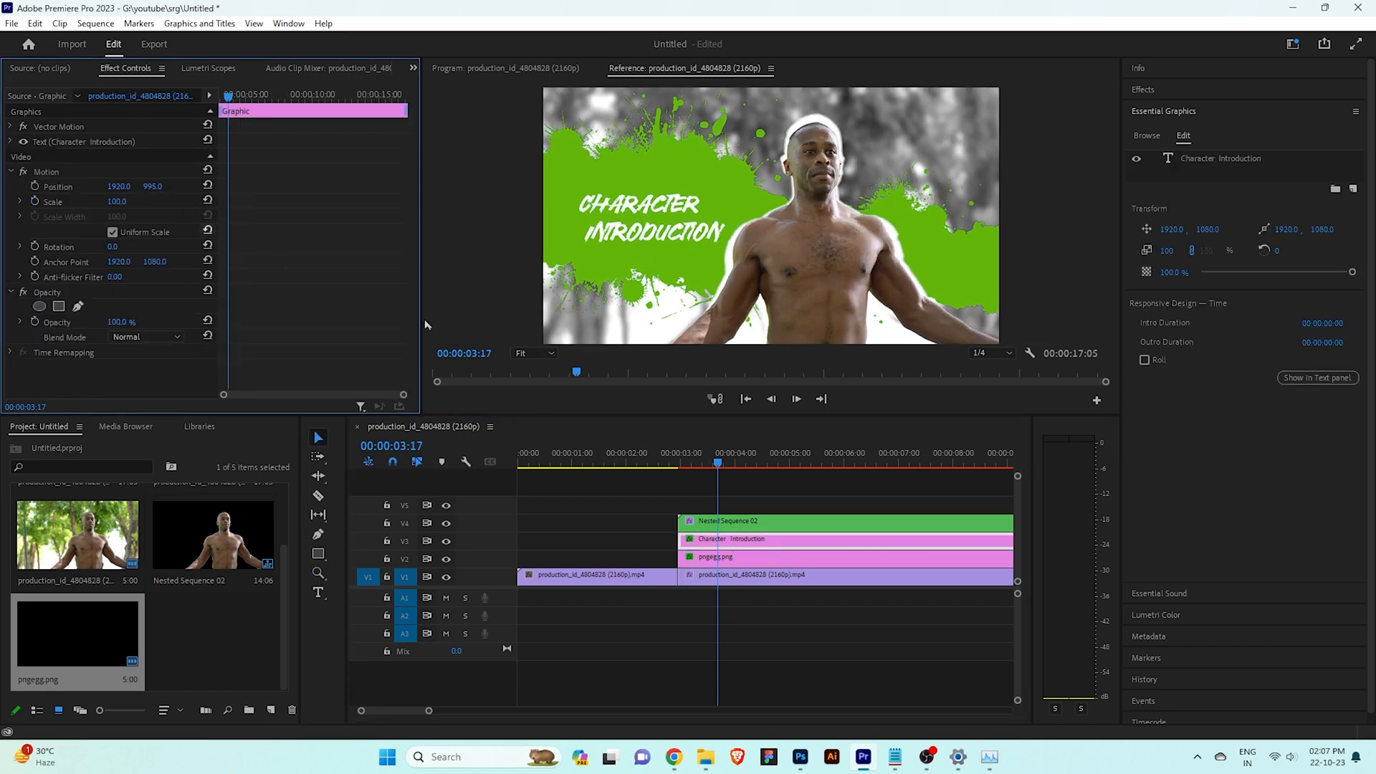
Animate the title clip's rotation with keyframes from 0° at 00:00:02:24 to 3° at 00:00:03:18
mouse_move(691, 466)
left_mouse_down()
mouse_move(673, 479)
mouse_move(683, 466)
left_mouse_up()
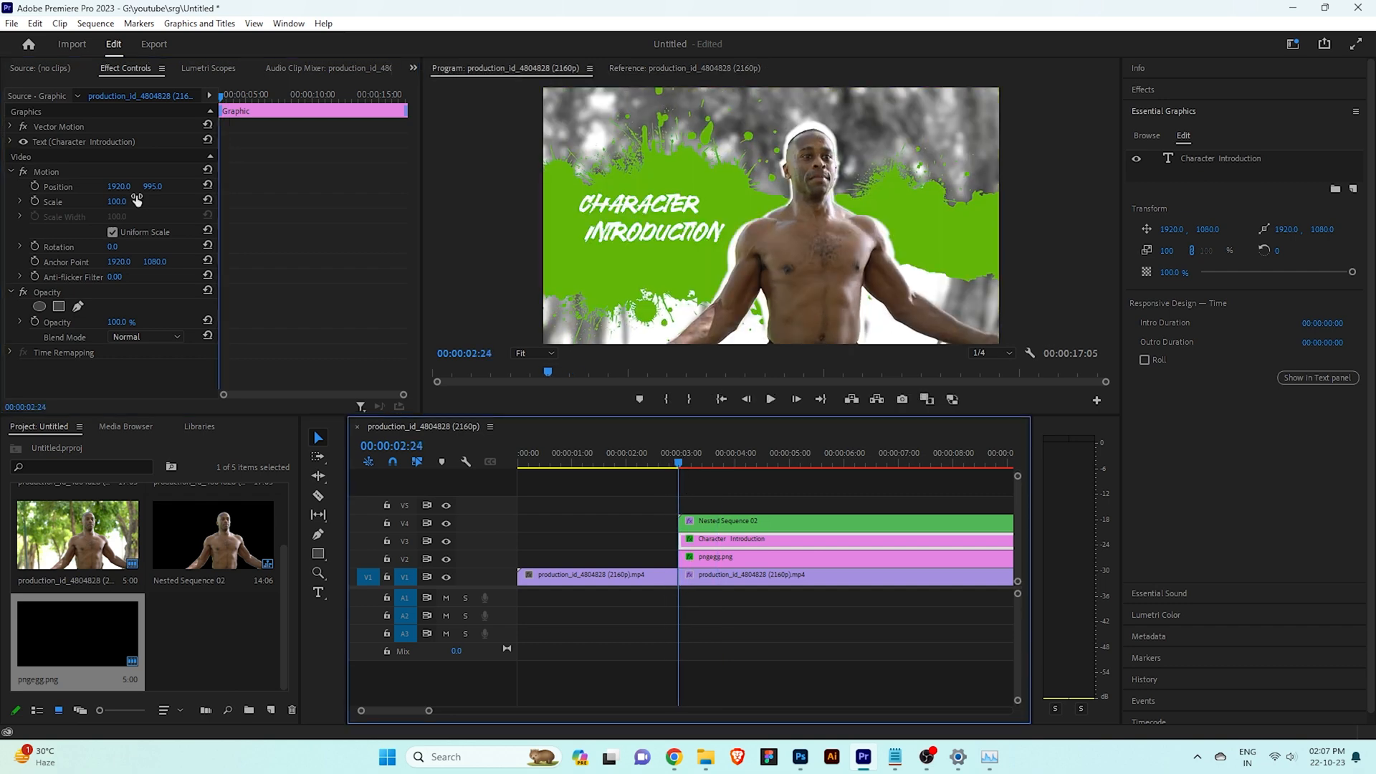
left_click(113, 249)
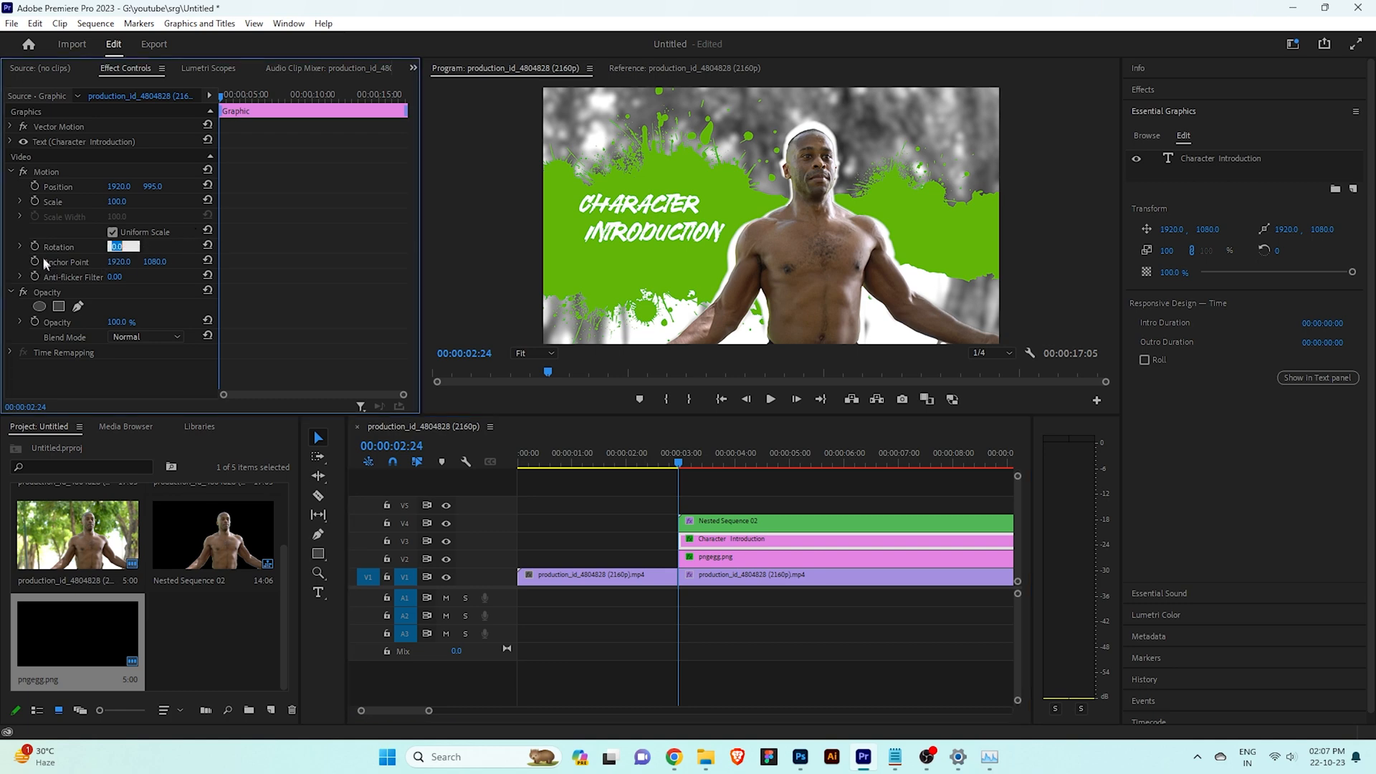
left_click(83, 246)
left_click_drag(679, 459, 723, 464)
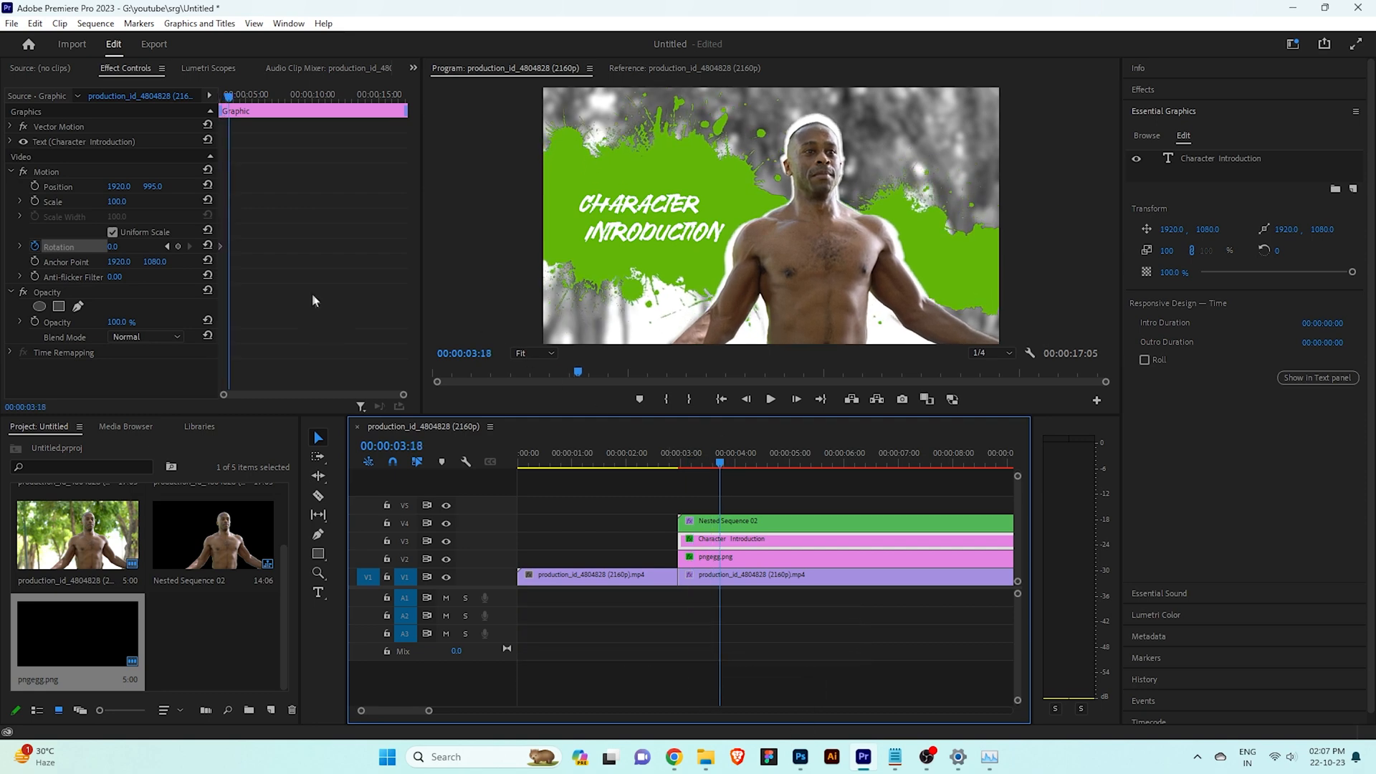
left_click(112, 245)
type("16")
key("Return")
left_click_drag(117, 247, 108, 247)
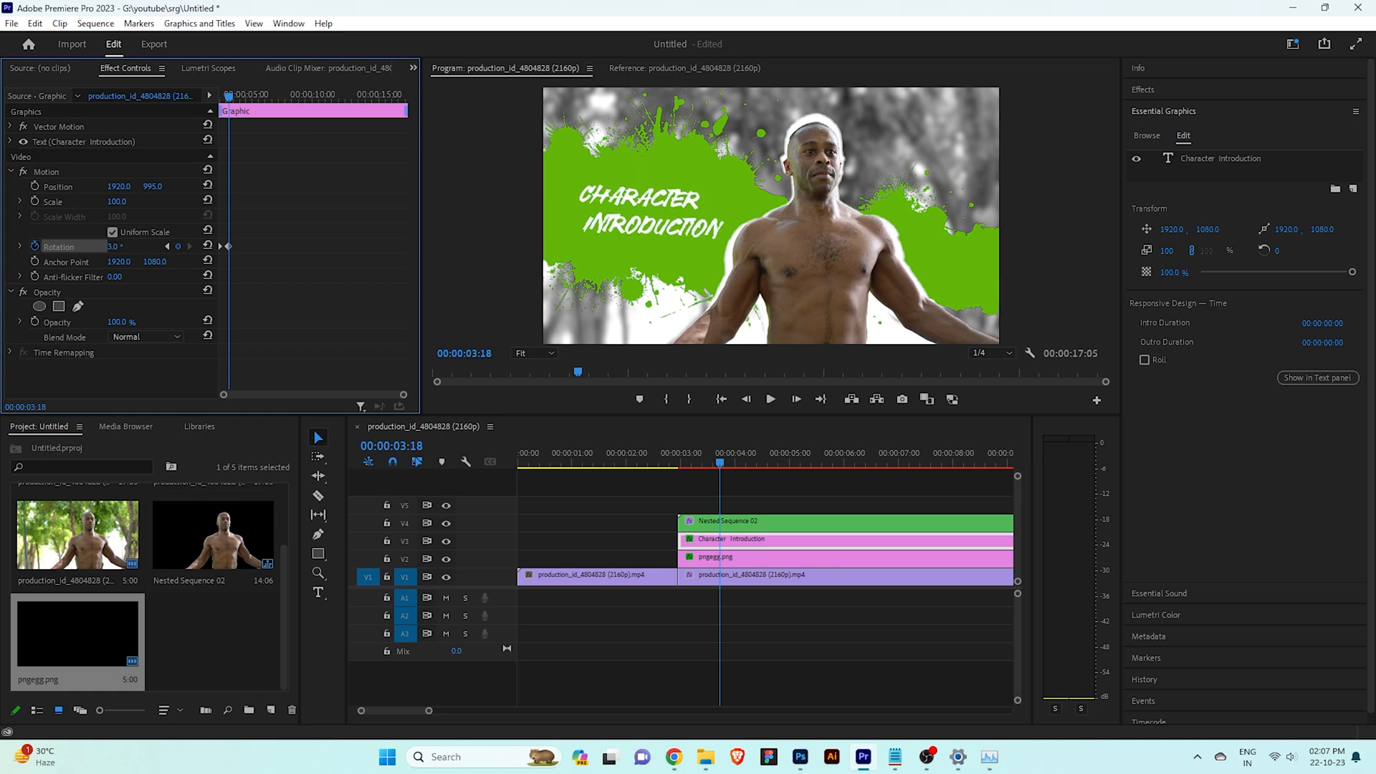
Play back the start of the freeze-frame section several times to examine the rotation of the title and ink splash
left_click_drag(728, 457, 673, 465)
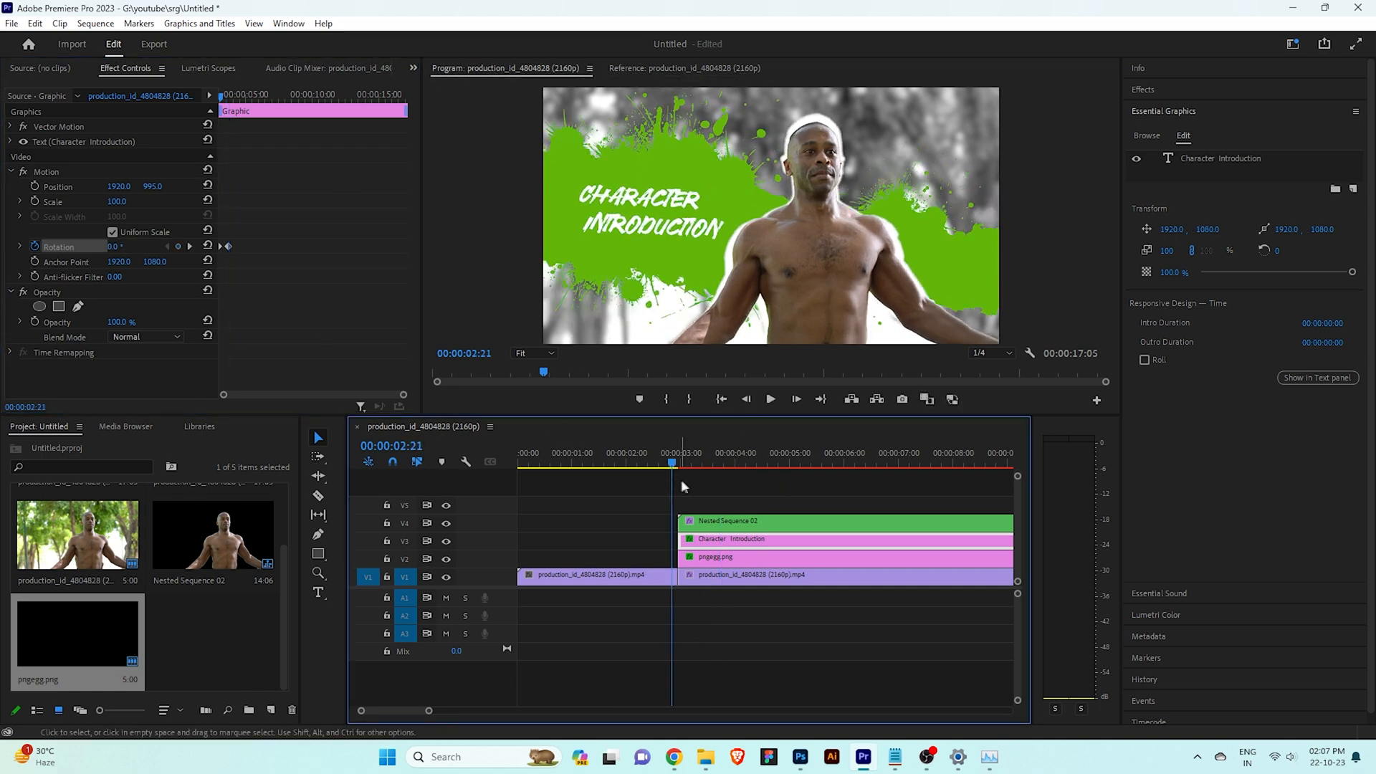
left_click_drag(707, 462, 666, 488)
key("space")
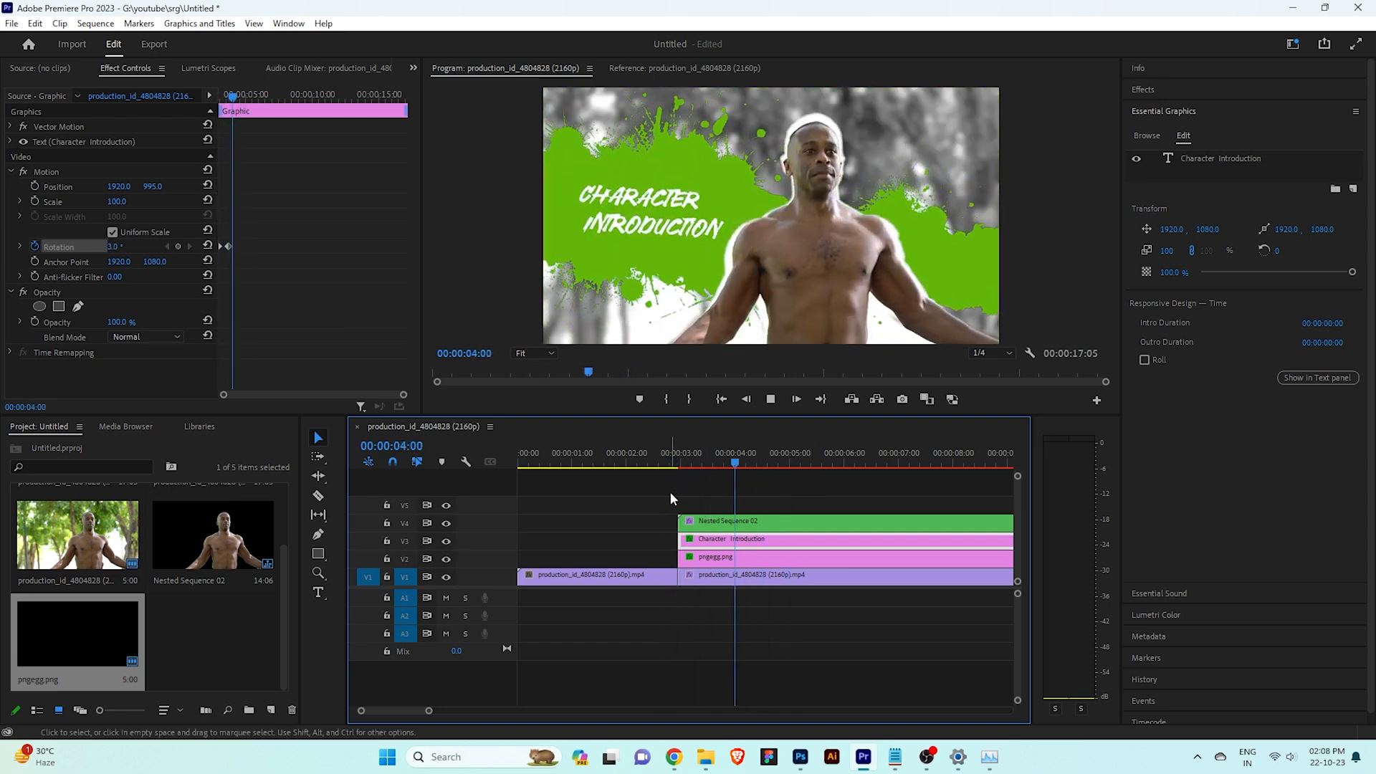
key("space")
left_click_drag(800, 464, 639, 466)
key("space")
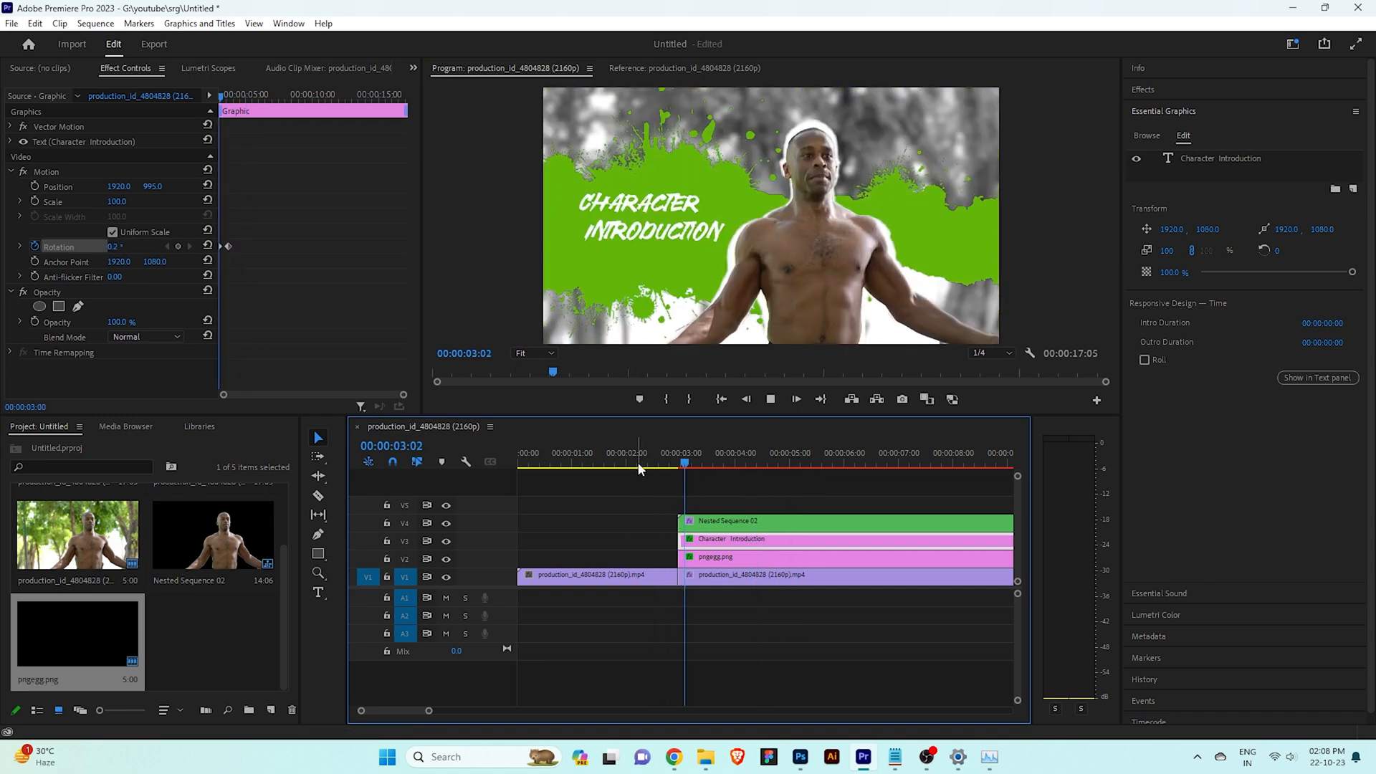
left_click_drag(666, 466, 678, 465)
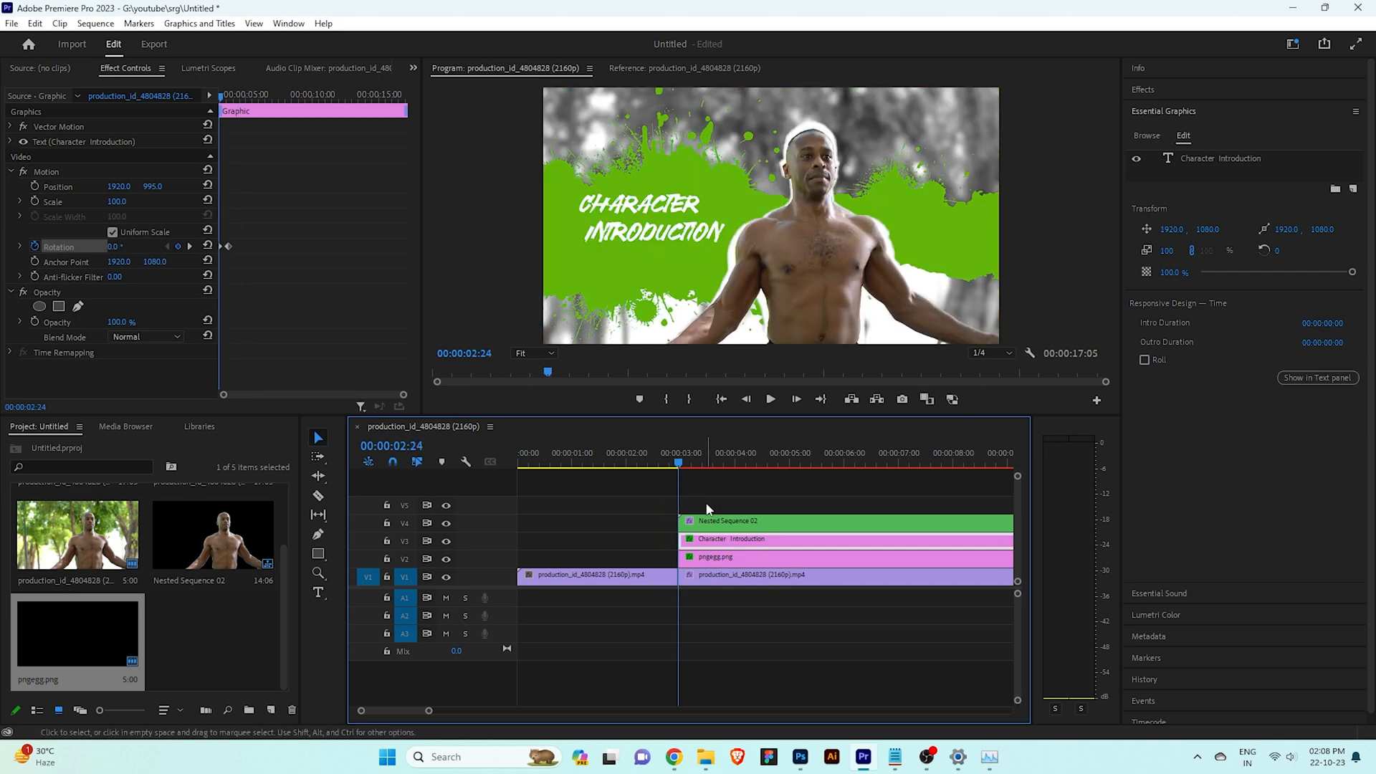
left_click_drag(678, 464, 736, 455)
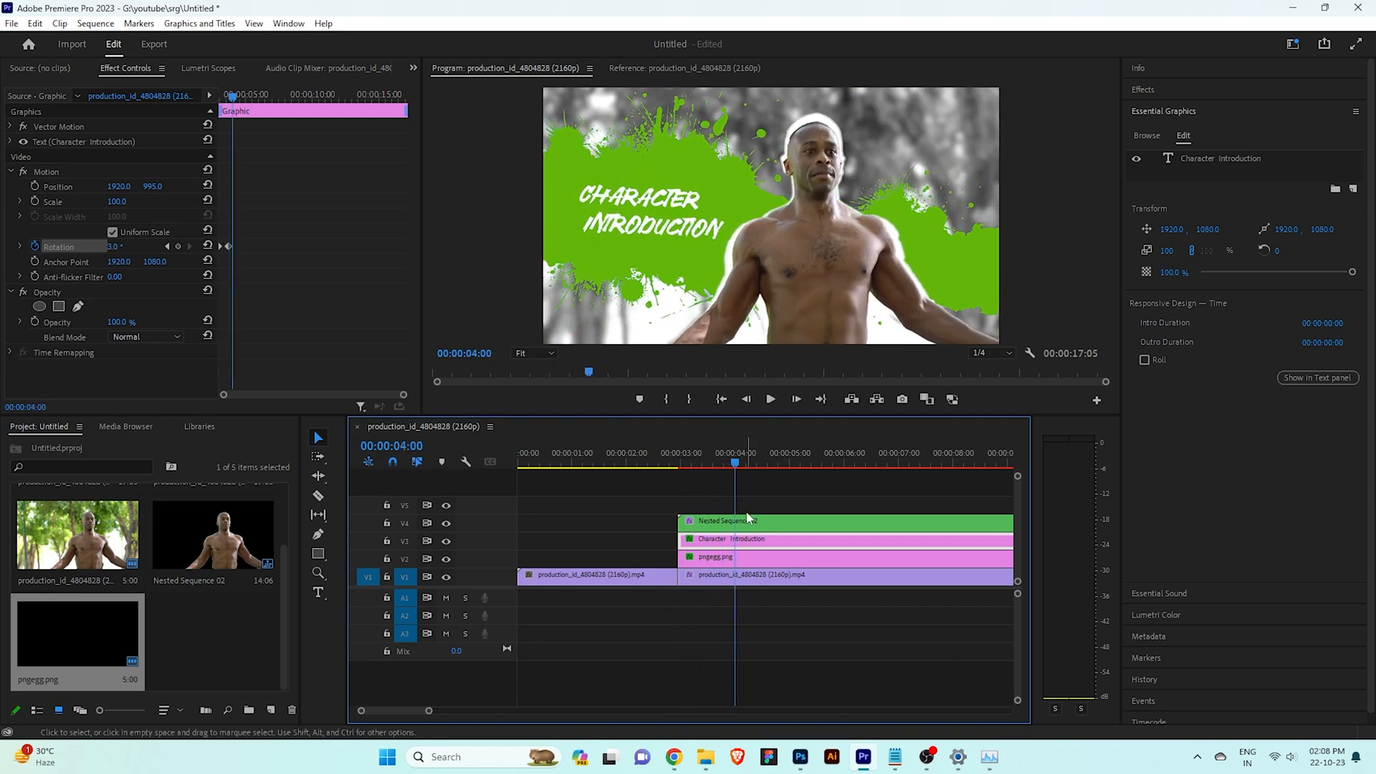
left_click(753, 523)
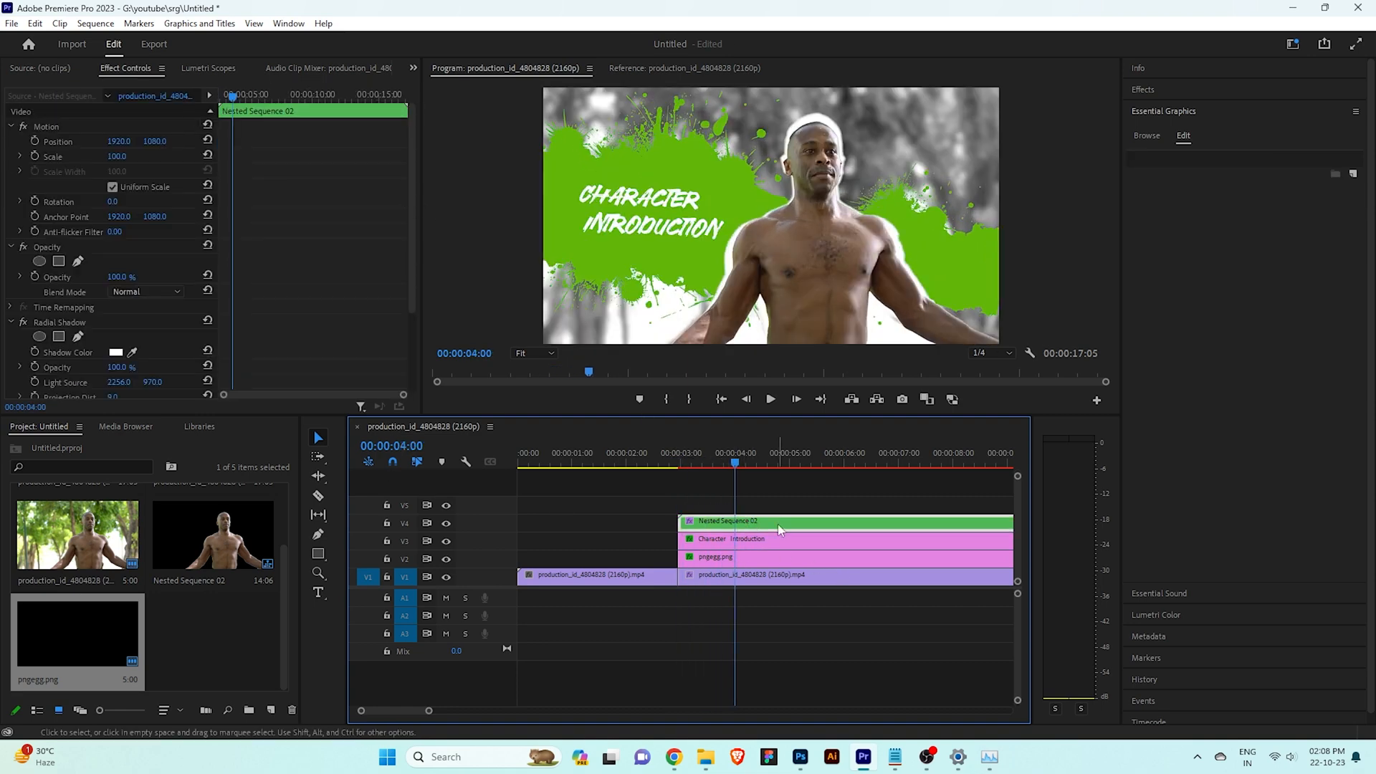
left_click_drag(734, 466, 663, 462)
key("space")
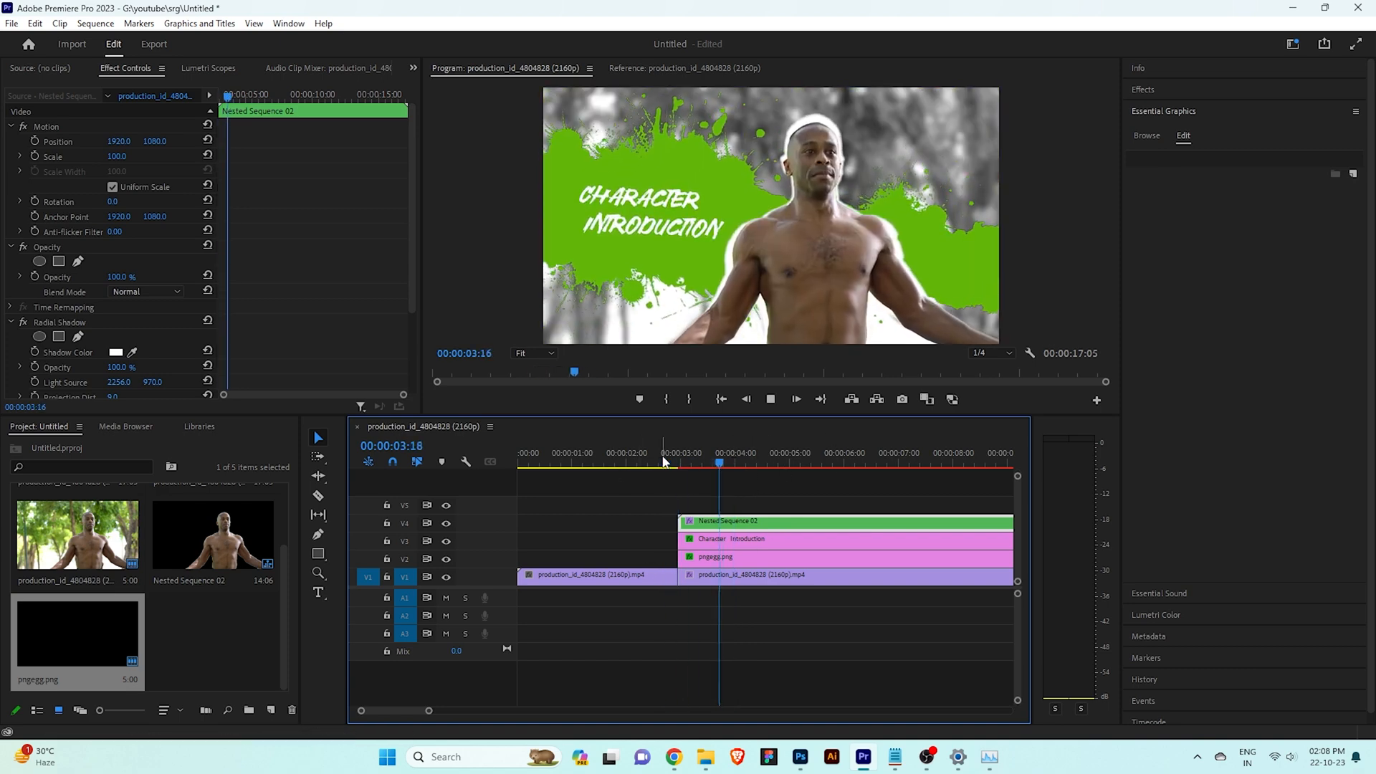
key("space")
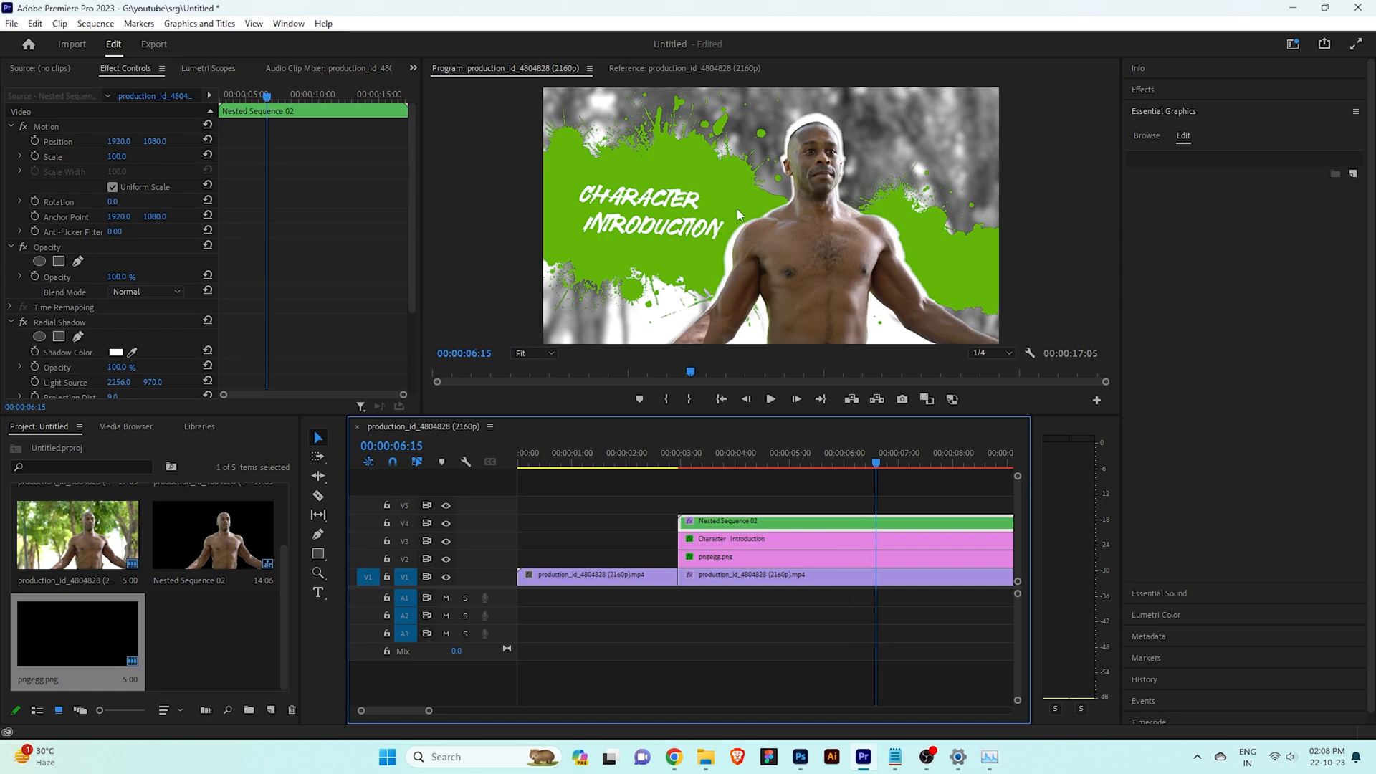
Animate the title clip's scale from 100 at 00:00:02:24 to 105 at 00:00:03:17 and play back the result
left_click_drag(681, 466, 678, 472)
left_click(720, 538)
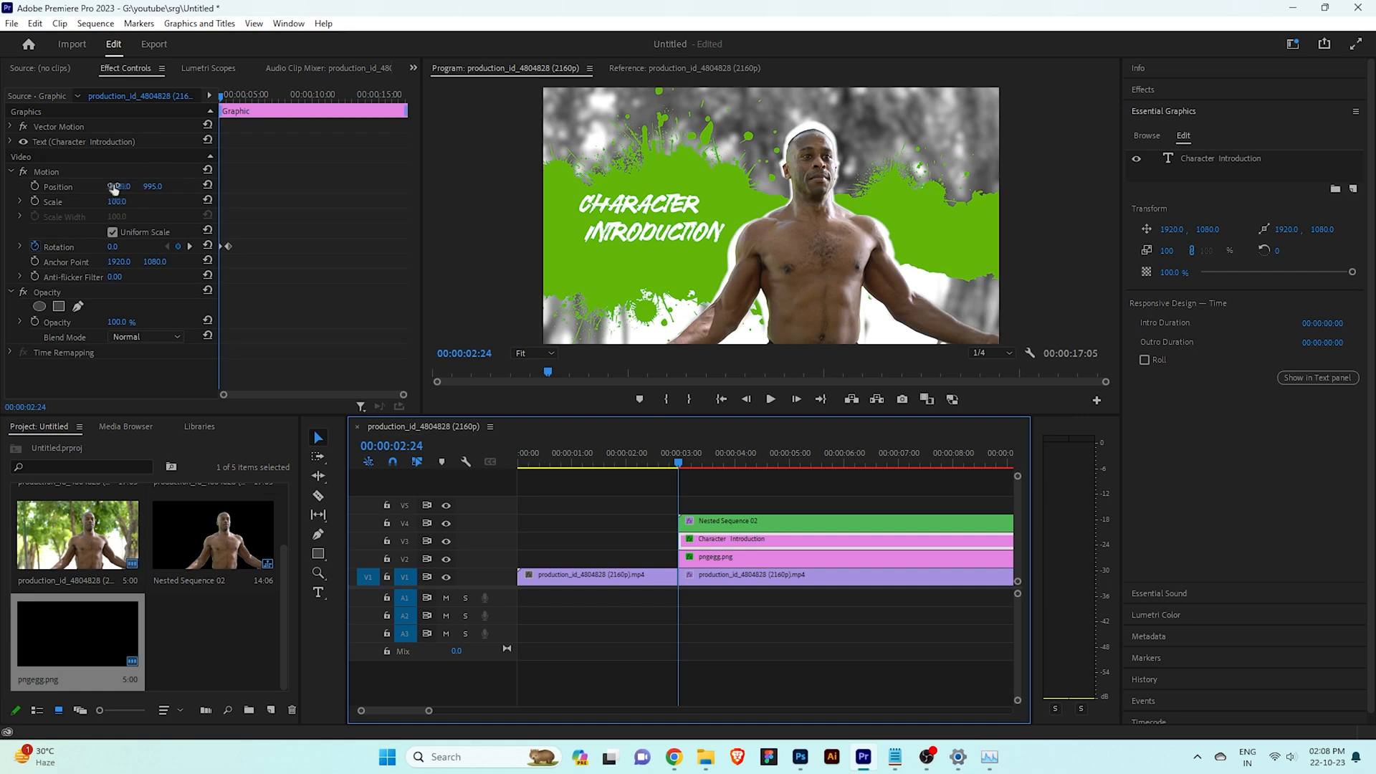
left_click(35, 201)
left_click_drag(225, 100, 233, 100)
left_click_drag(117, 201, 122, 202)
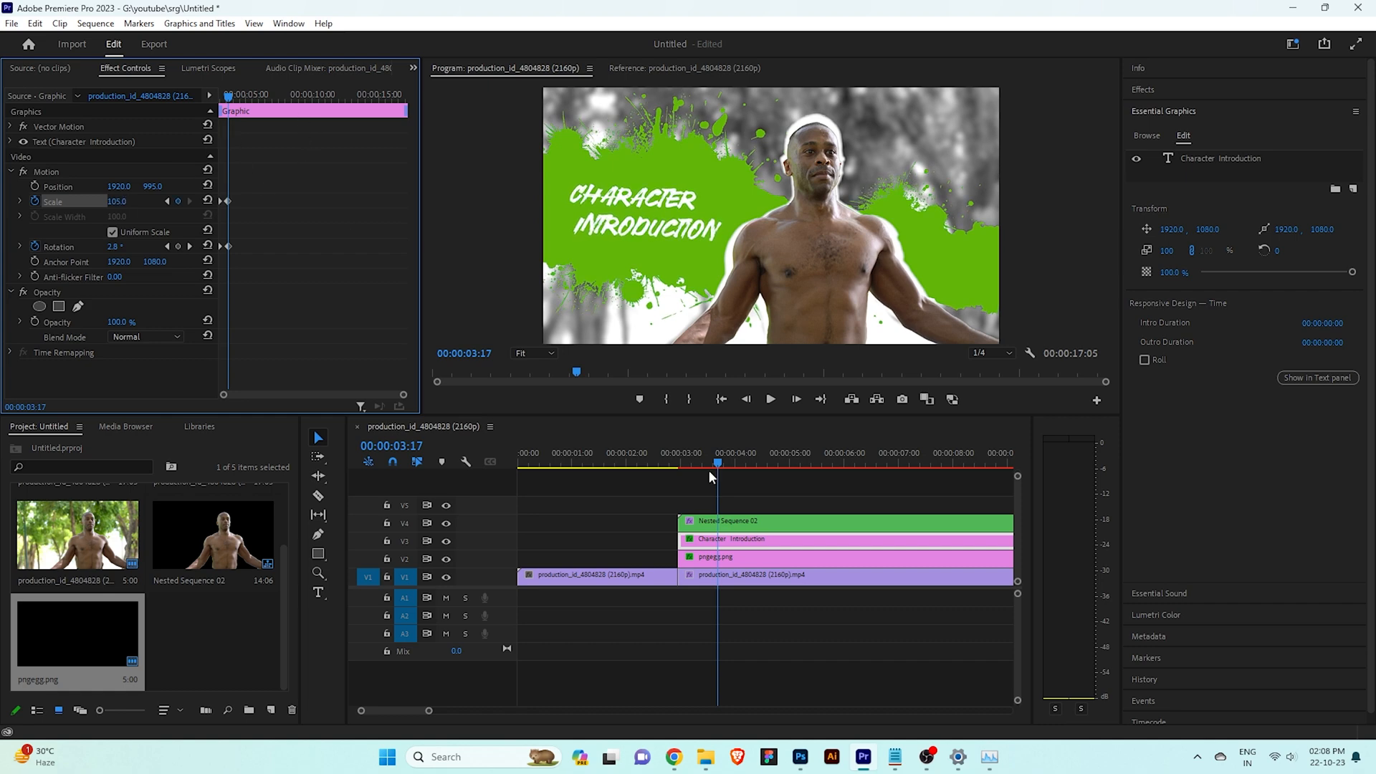
left_click(680, 466)
left_click(667, 481)
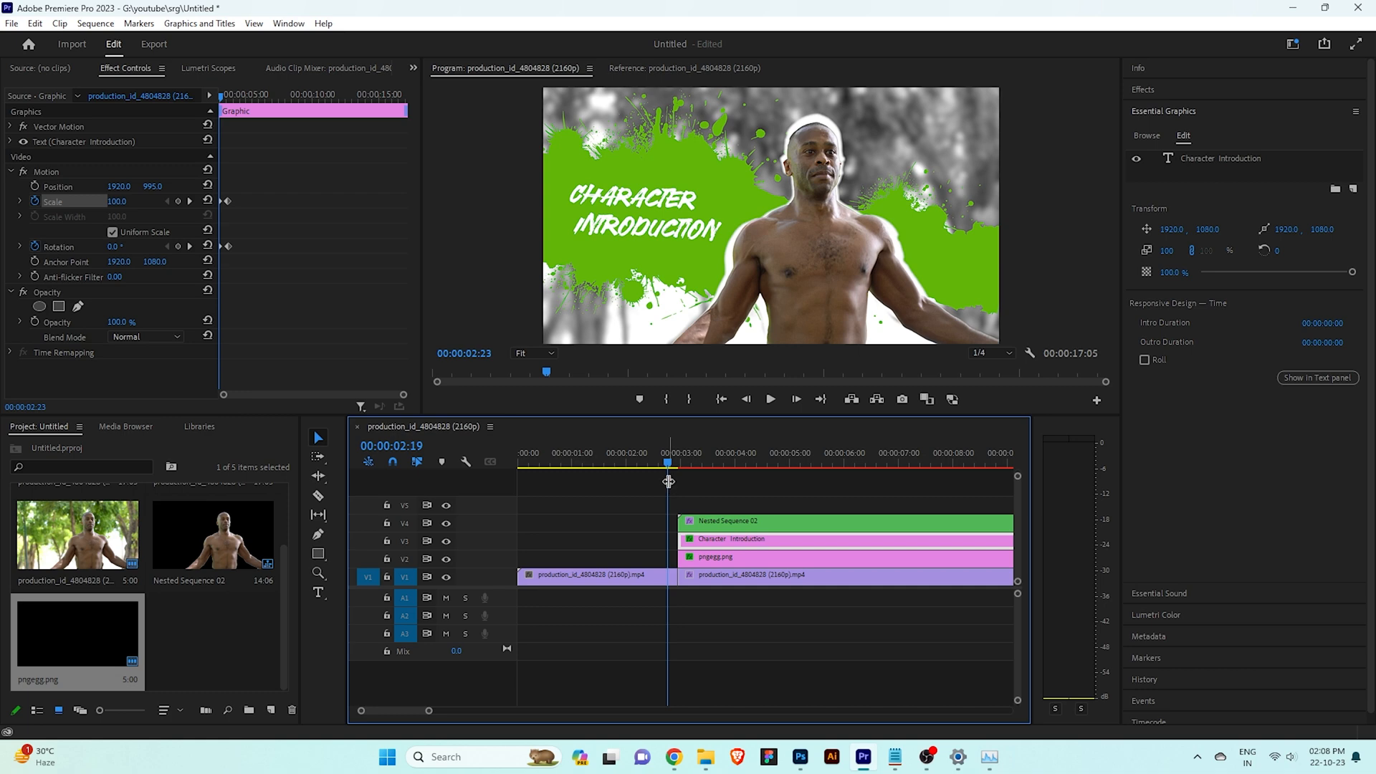
key("space")
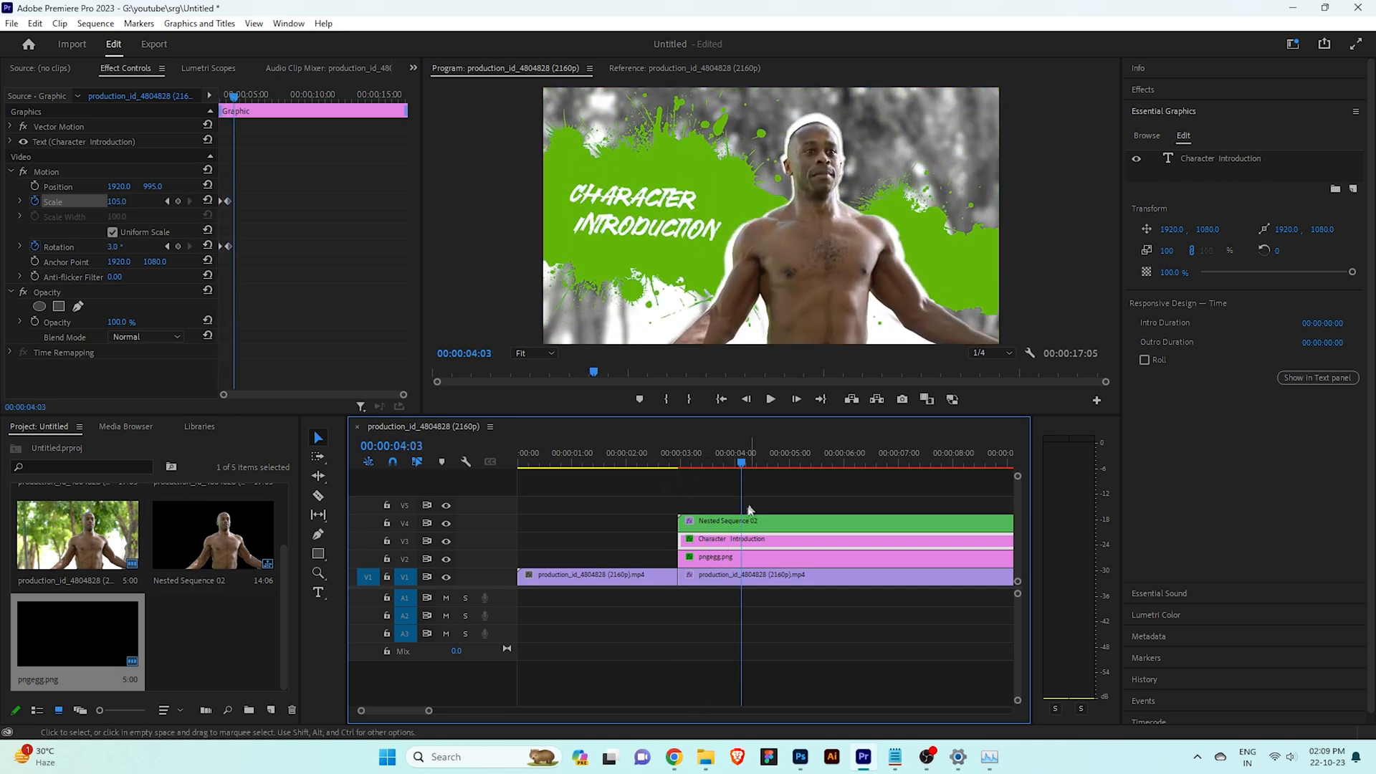
left_click_drag(738, 462, 652, 464)
key("space")
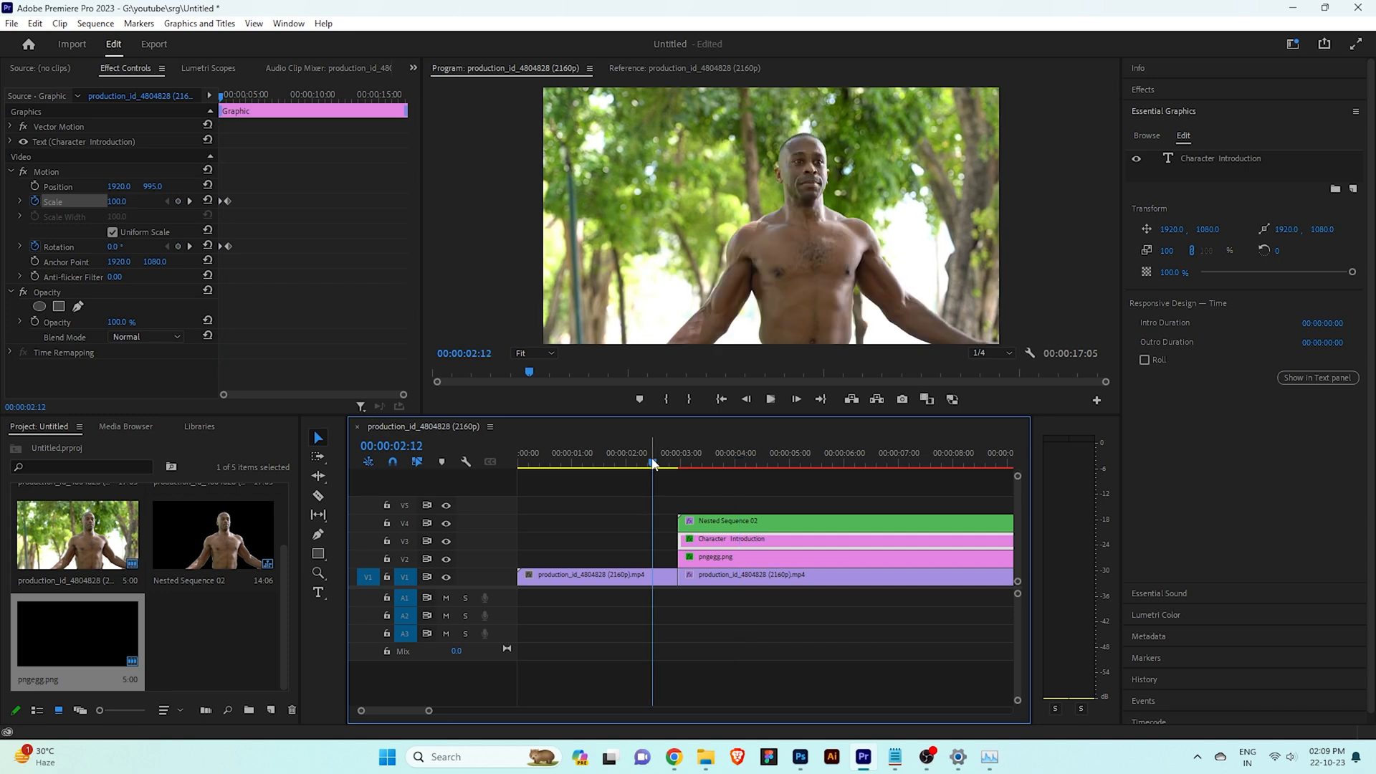
key("space")
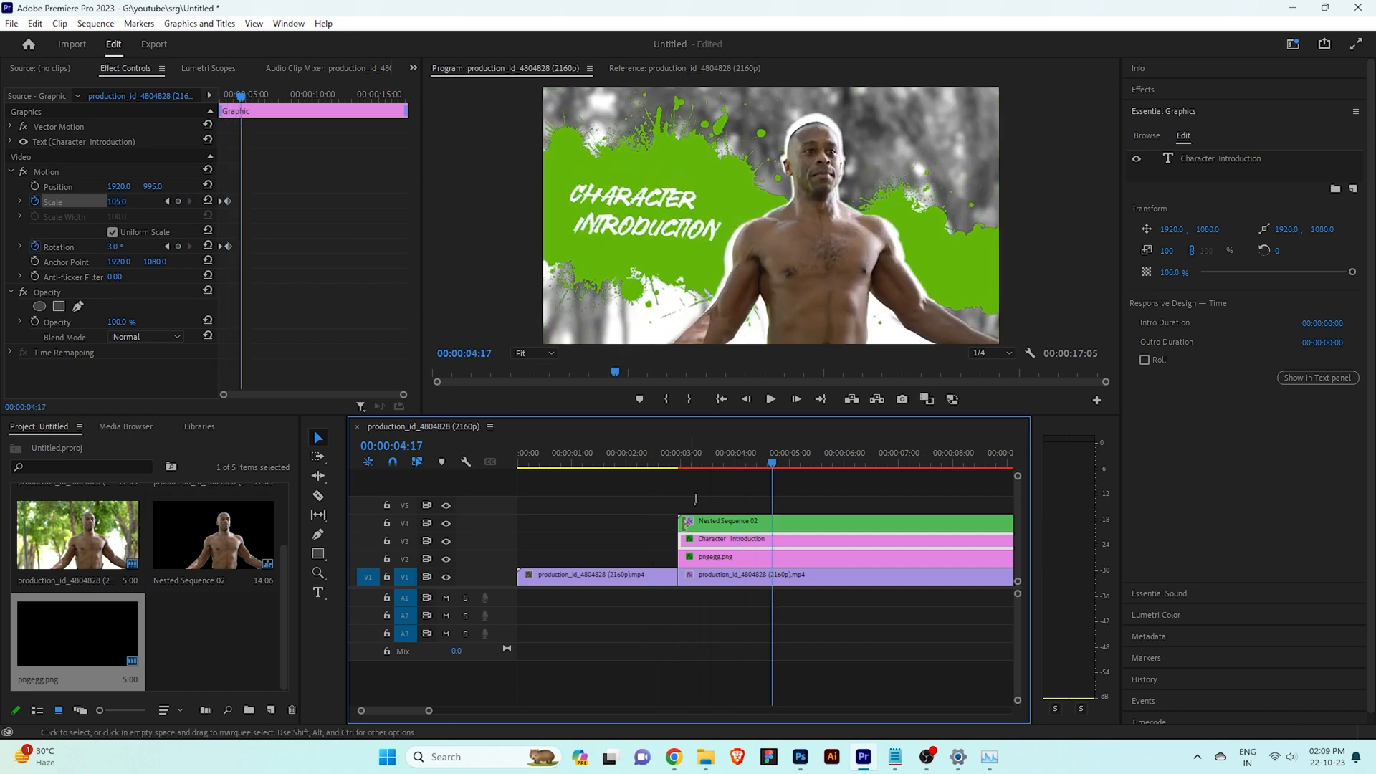
Search the effects for "dip" to find the Dip to White transition
left_click_drag(430, 711, 547, 711)
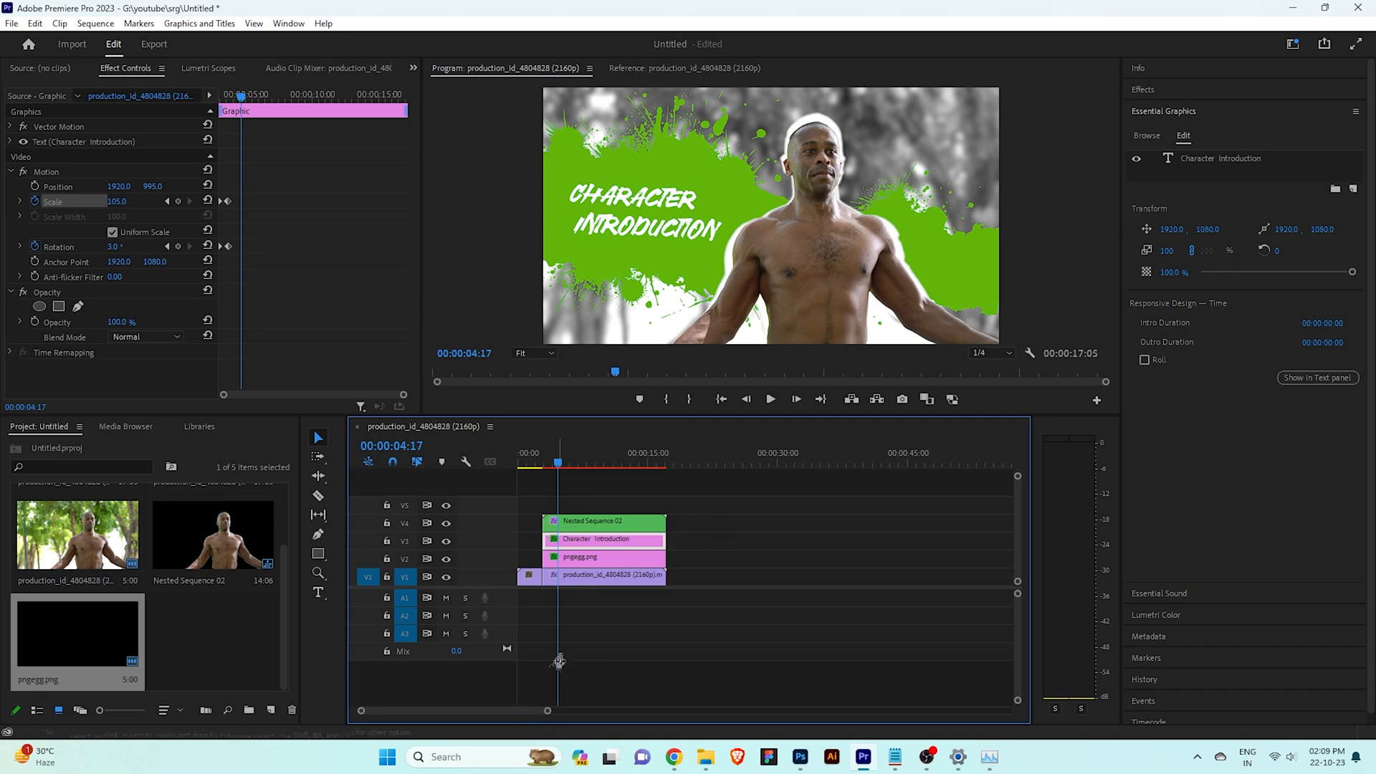
left_click(1176, 89)
left_click_drag(1183, 109, 1111, 122)
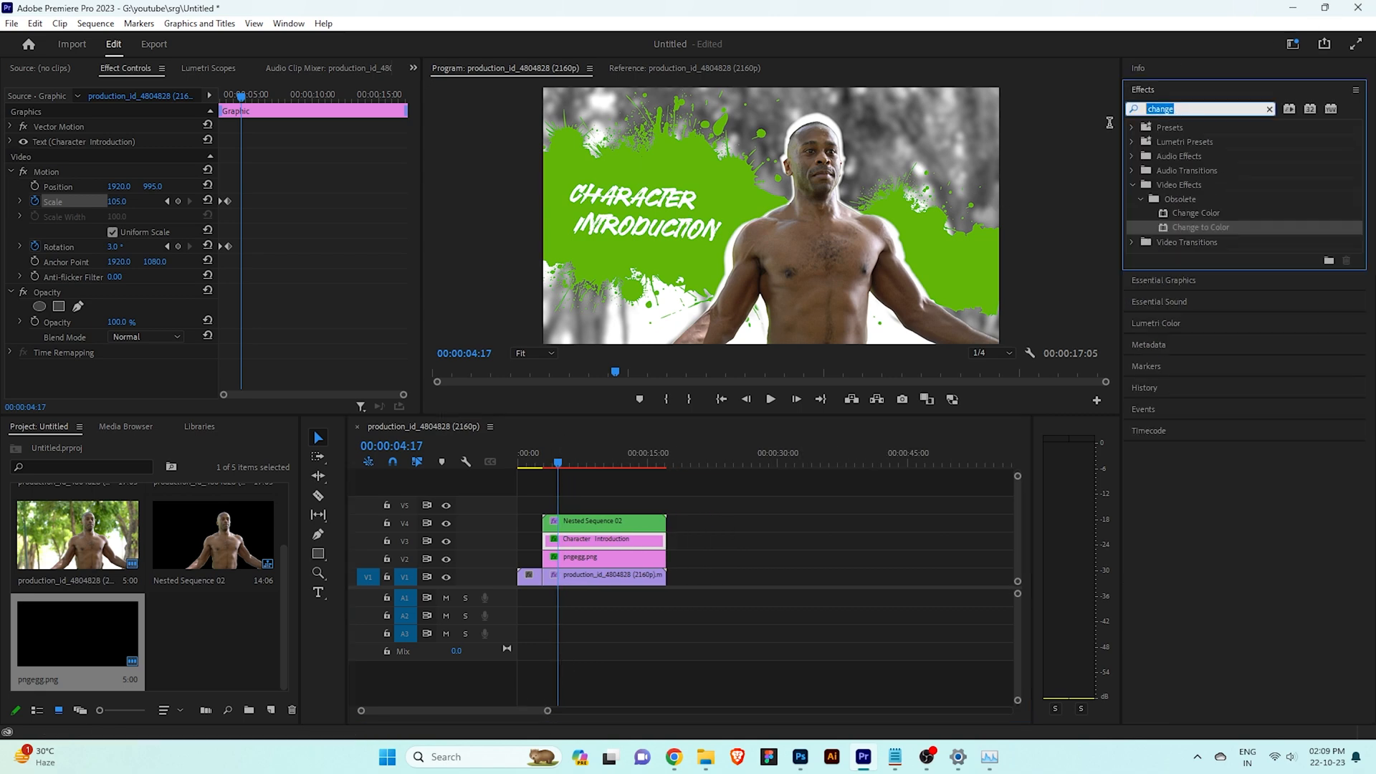
type("dip")
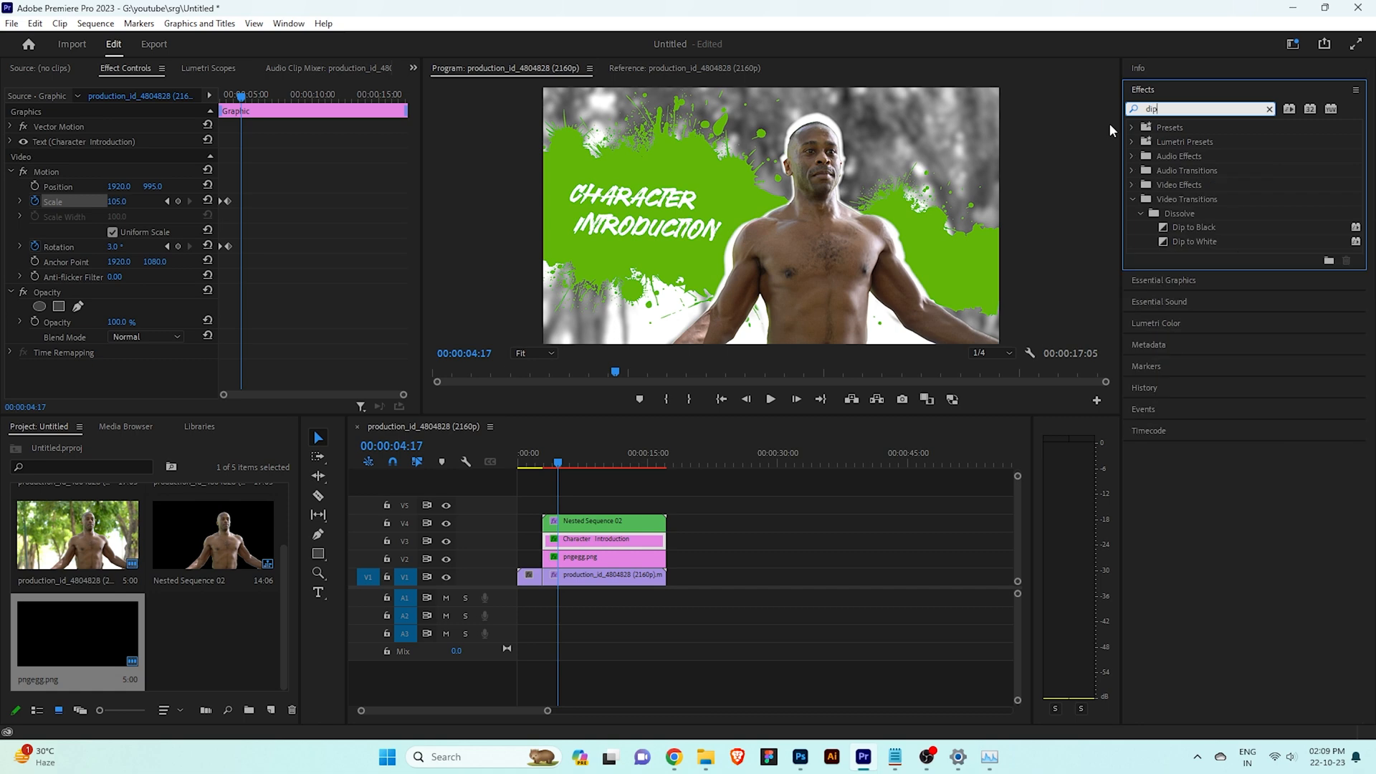
left_click_drag(1207, 243, 1004, 350)
Nest the four stacked freeze-frame clips on tracks V1 to V4 into a single sequence
left_click_drag(758, 613, 622, 522)
right_click(622, 523)
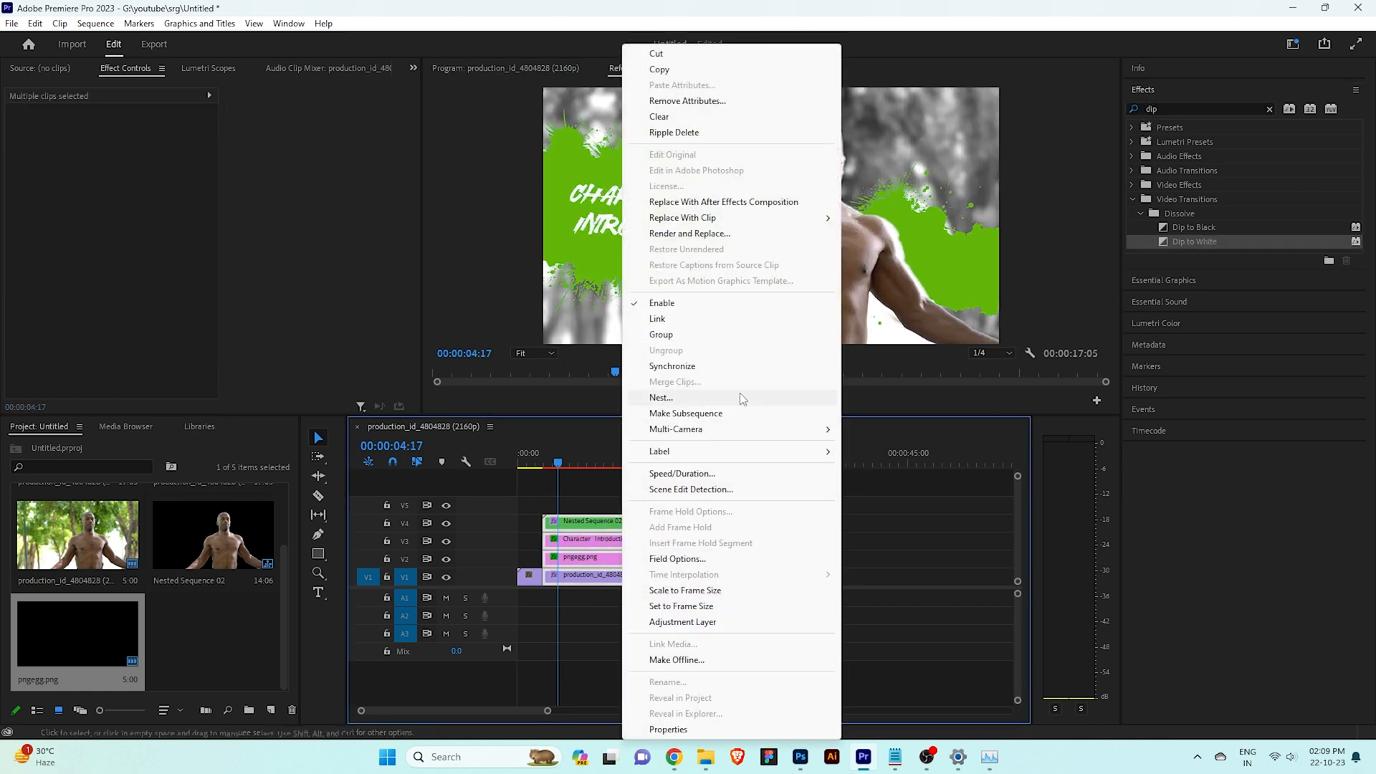
left_click(702, 397)
left_click(647, 392)
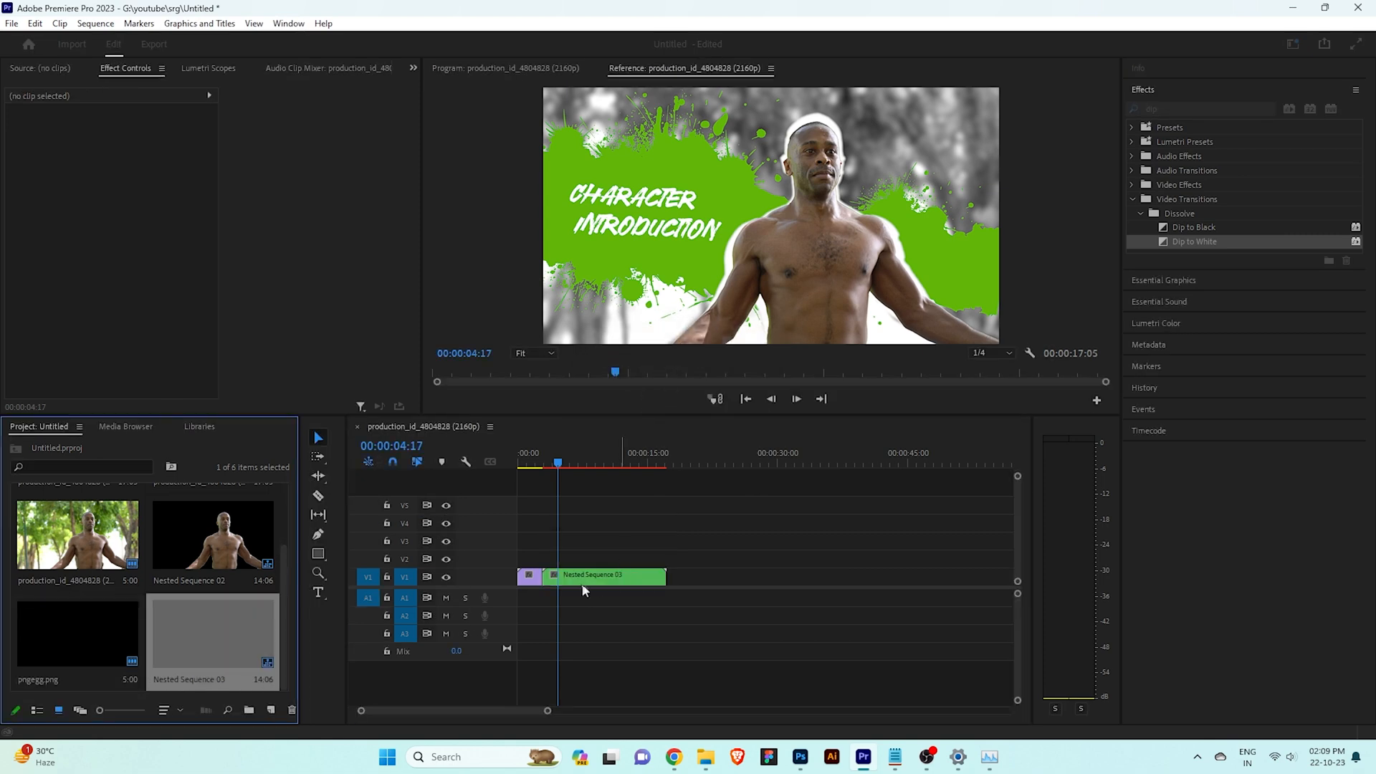
Apply Dip to White between the opening footage and the nested sequence, align it to the center of the cut, and preview it
left_click(1163, 243)
left_click_drag(841, 377, 542, 576)
left_click_drag(559, 459, 554, 466)
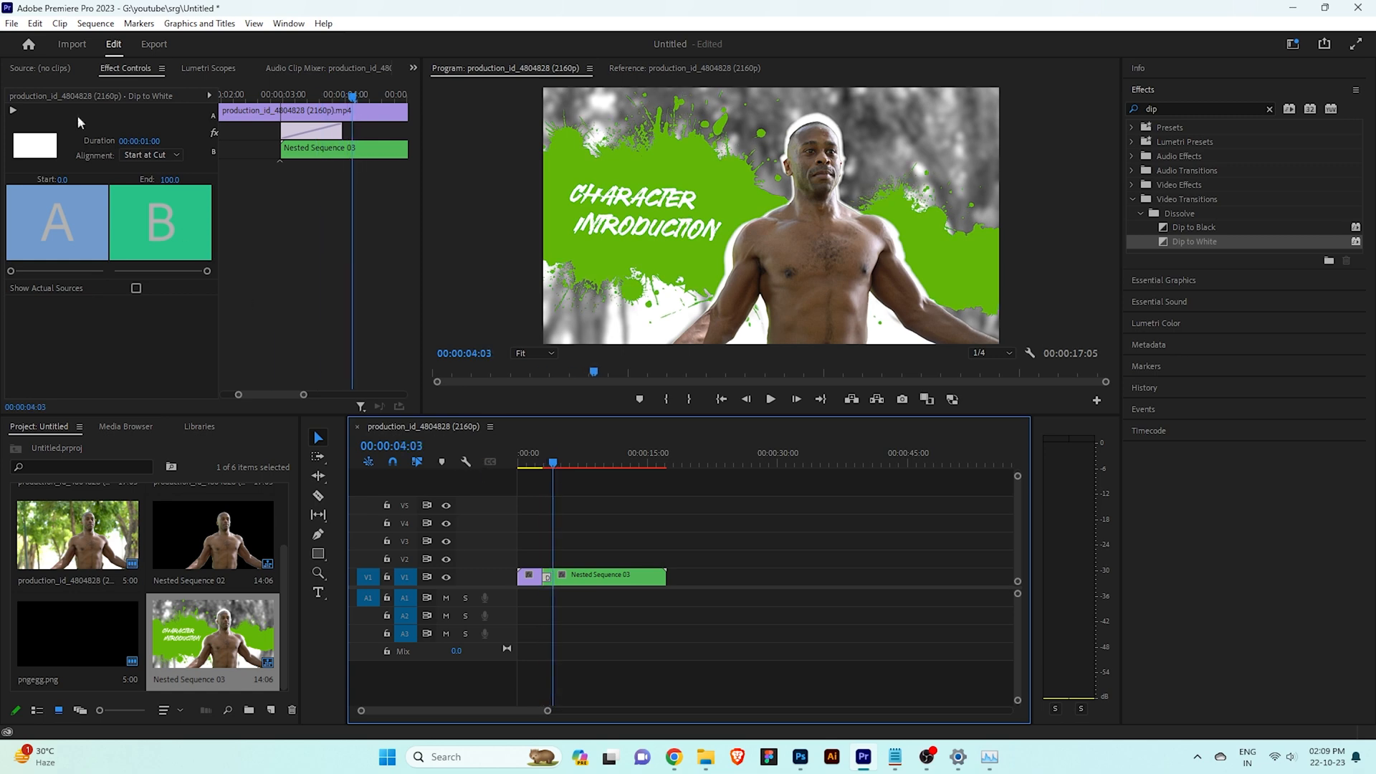
left_click(141, 155)
left_click(149, 175)
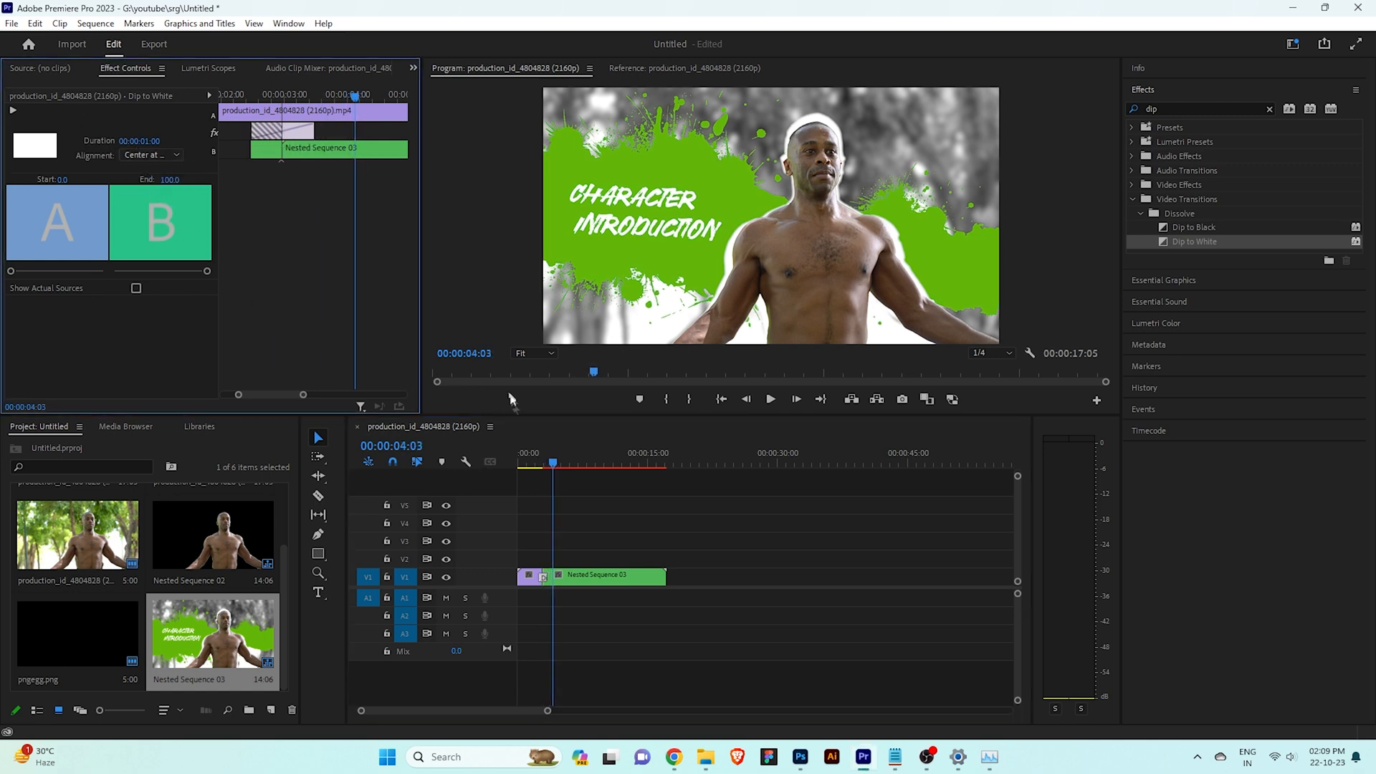
left_click_drag(550, 466, 523, 470)
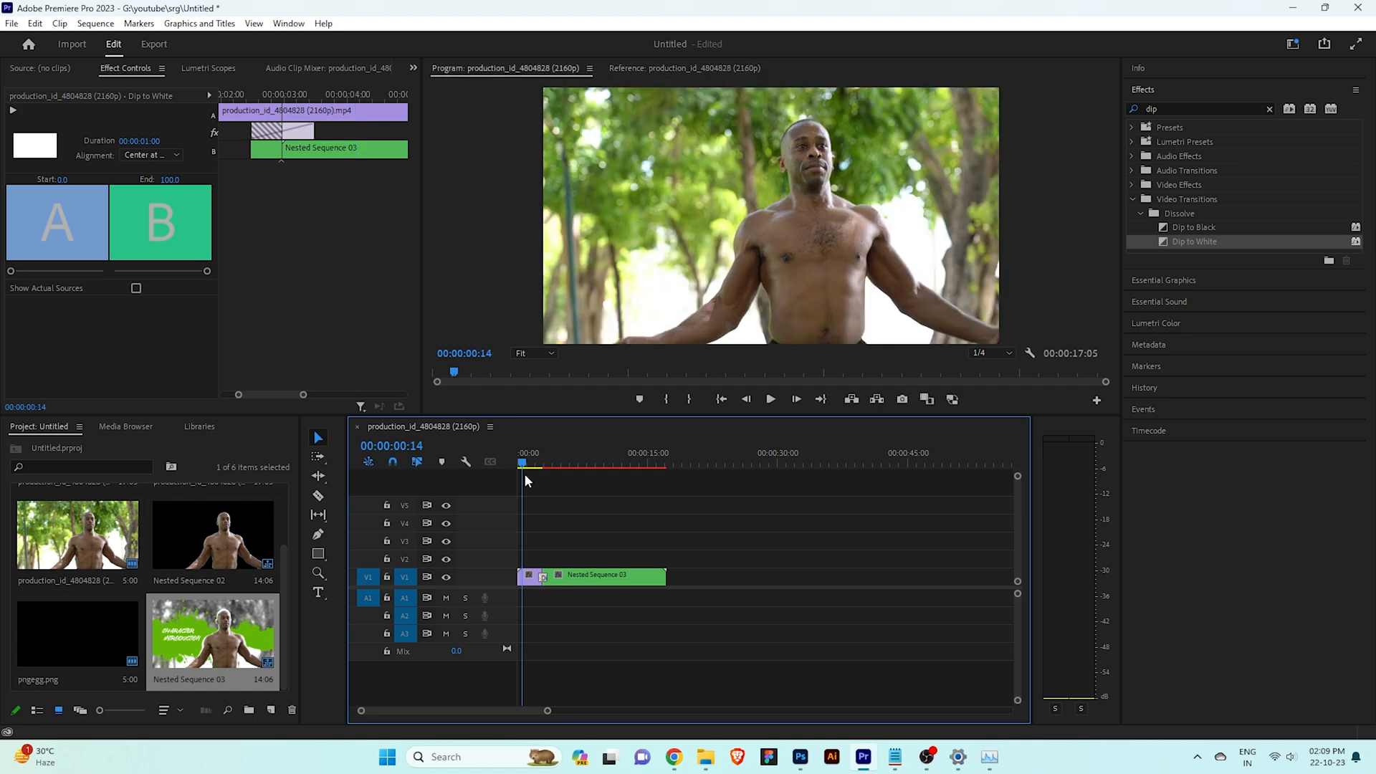
left_click(769, 399)
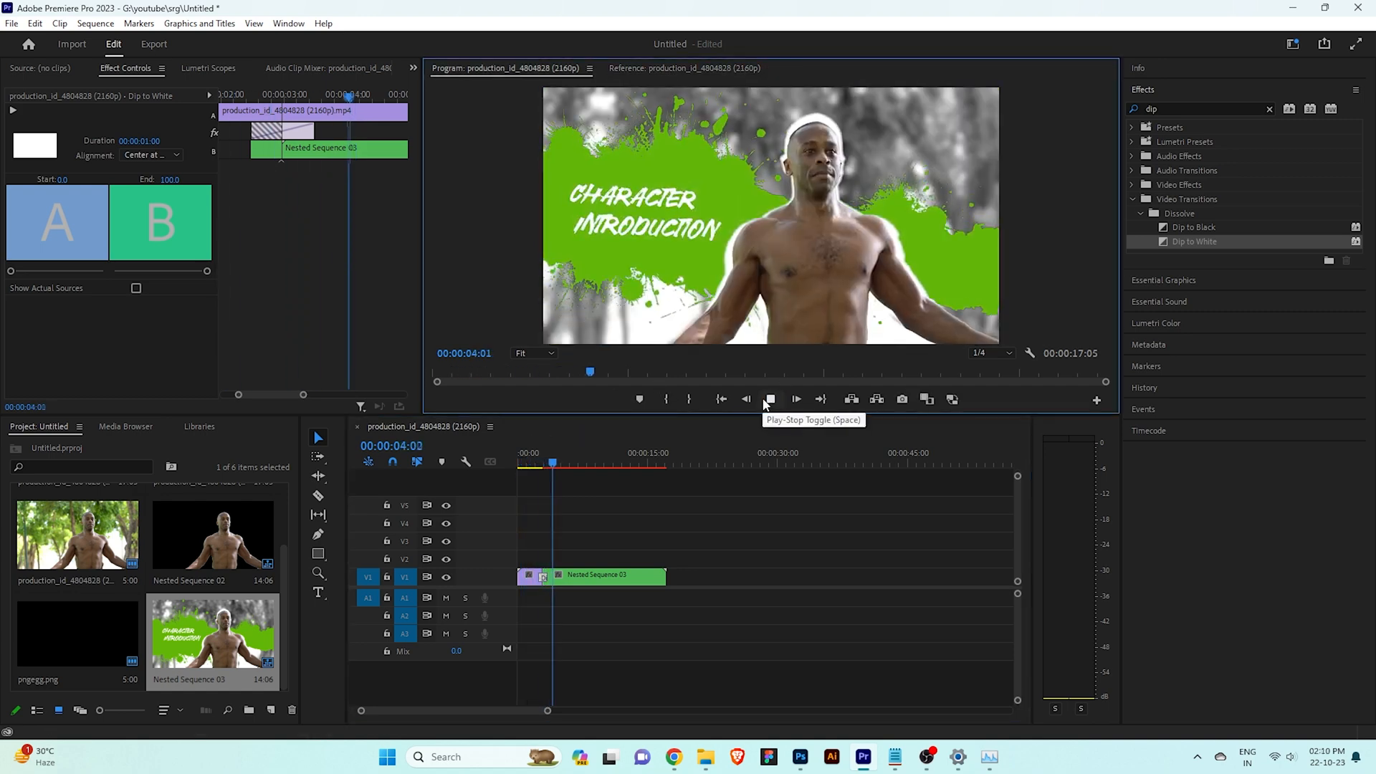
left_click(538, 466)
key("space")
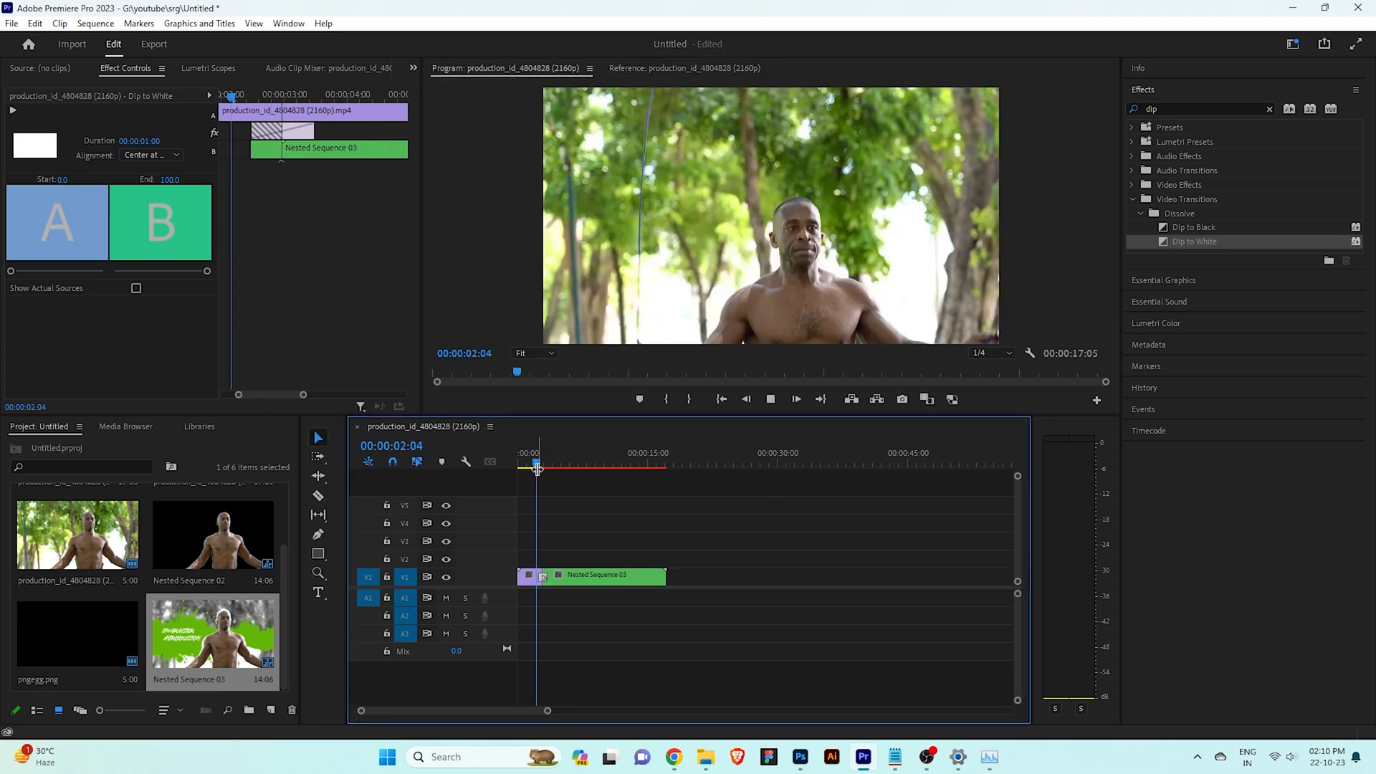
key("space")
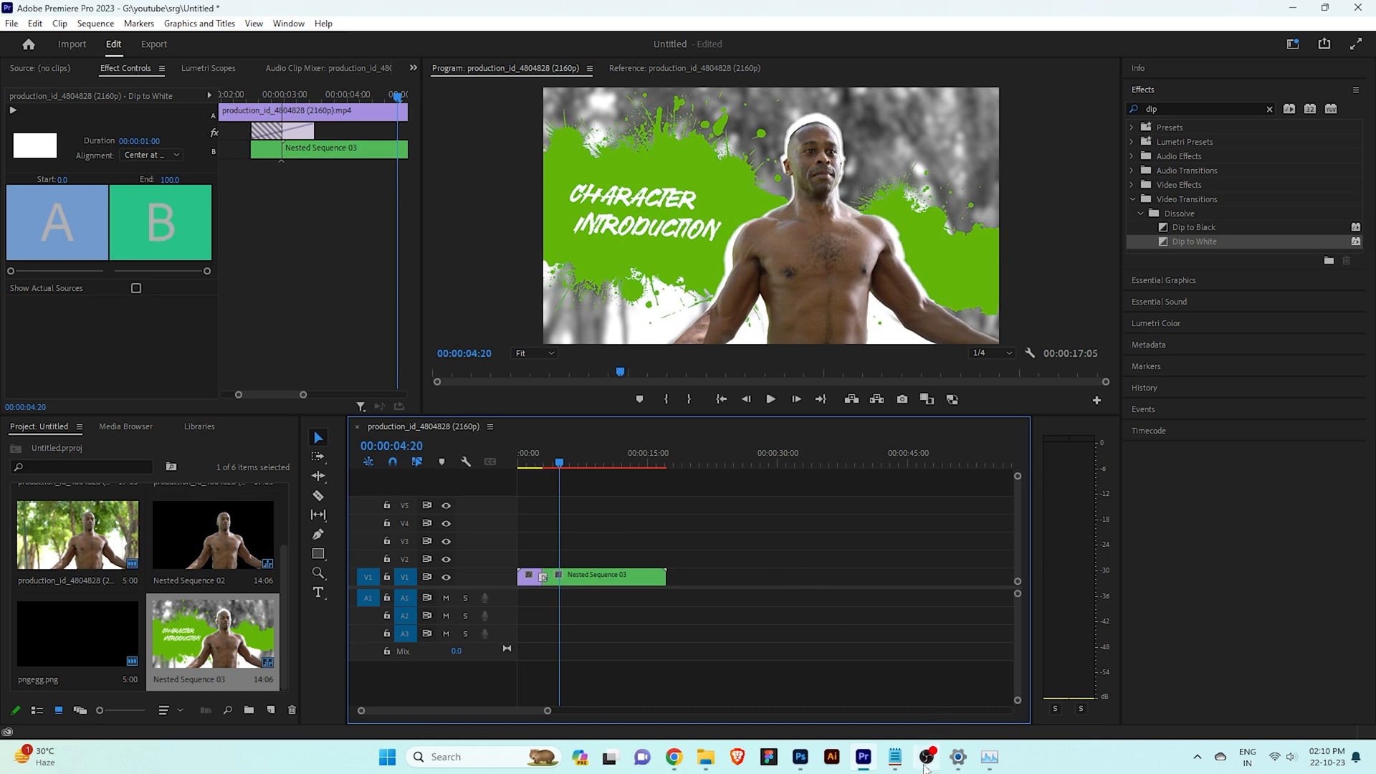